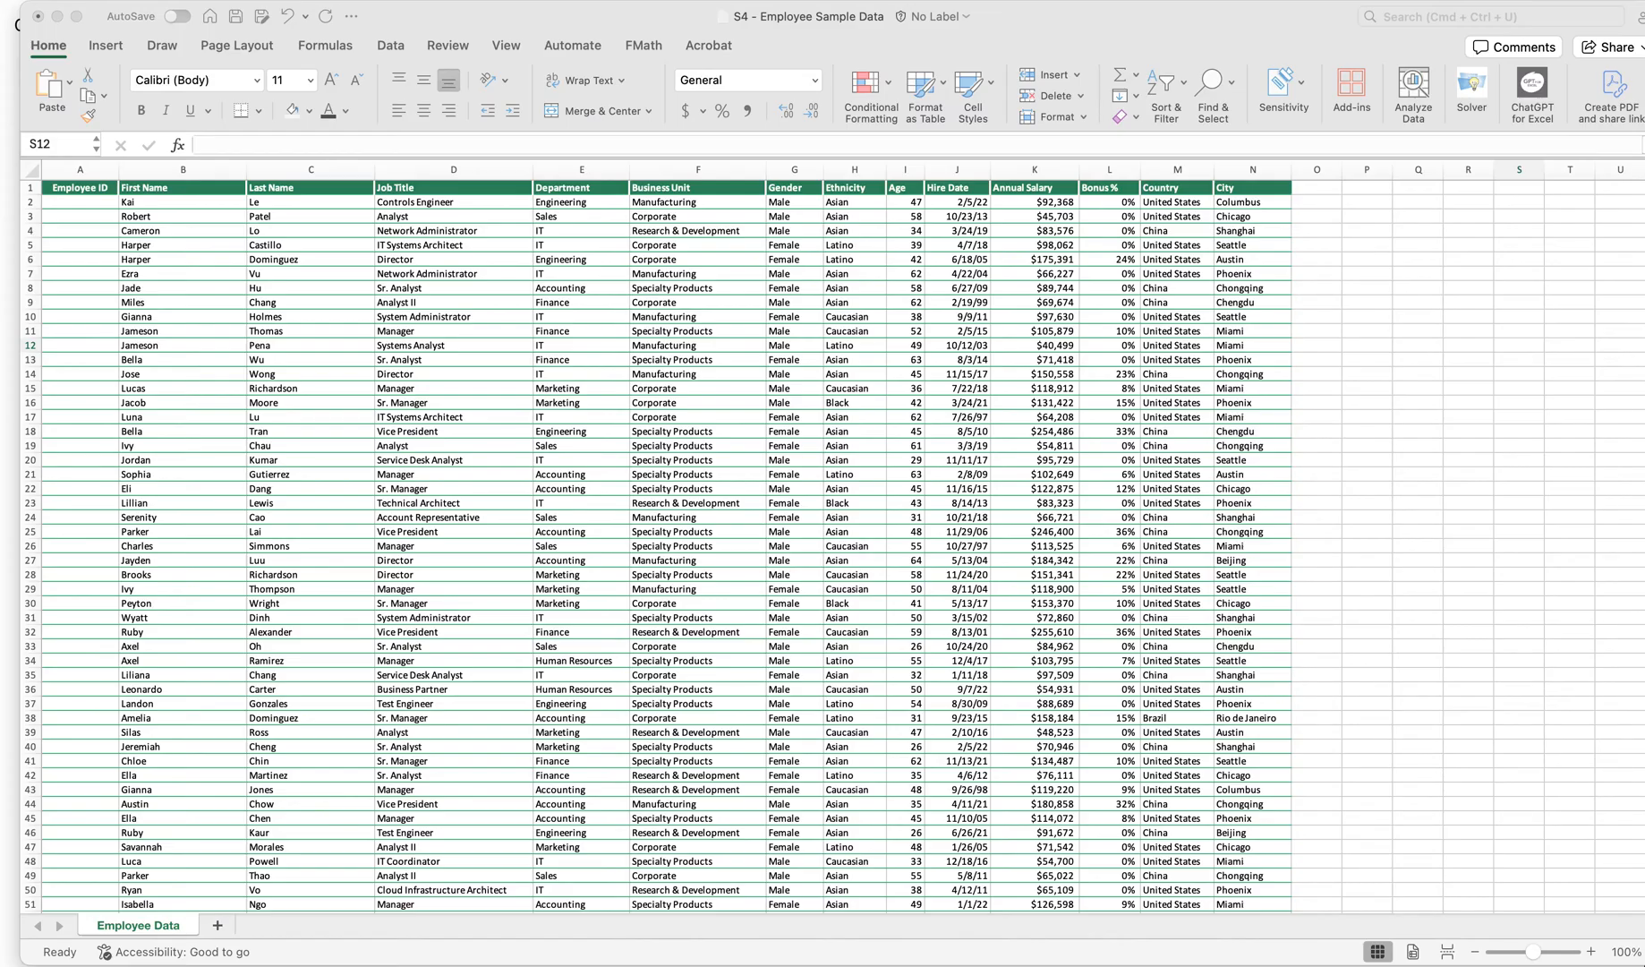
Select the assignment's instructions text on the course page for copying
drag(0, 35, 584, 2)
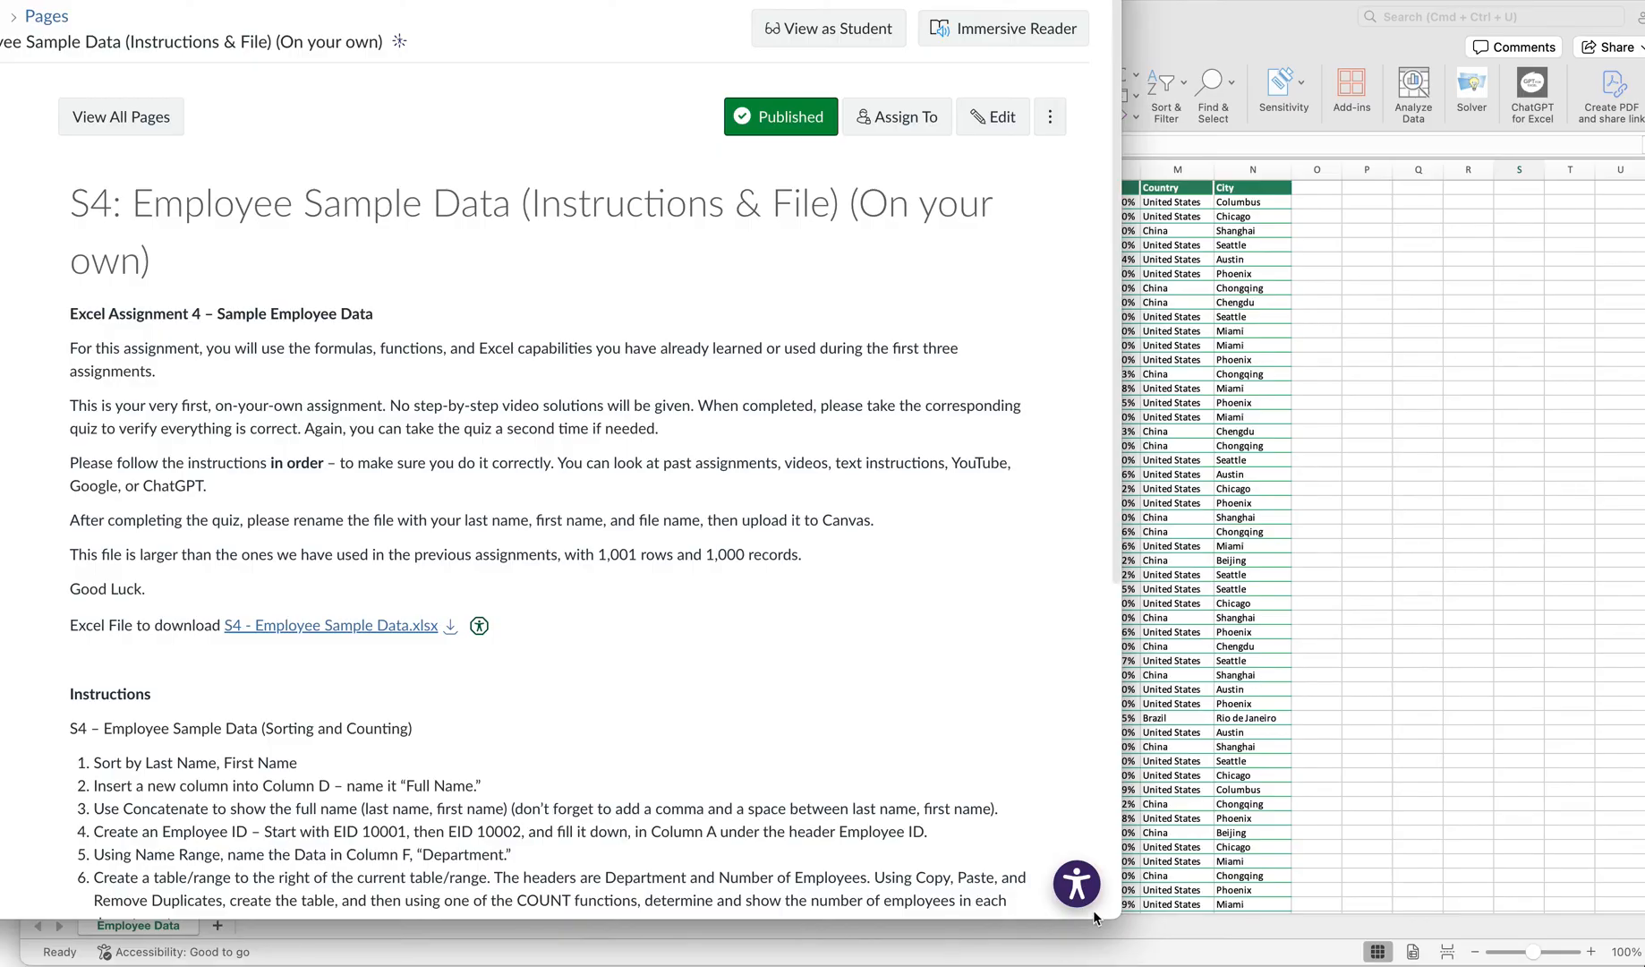
drag(1119, 918, 1643, 952)
scroll(838, 480, down, 3)
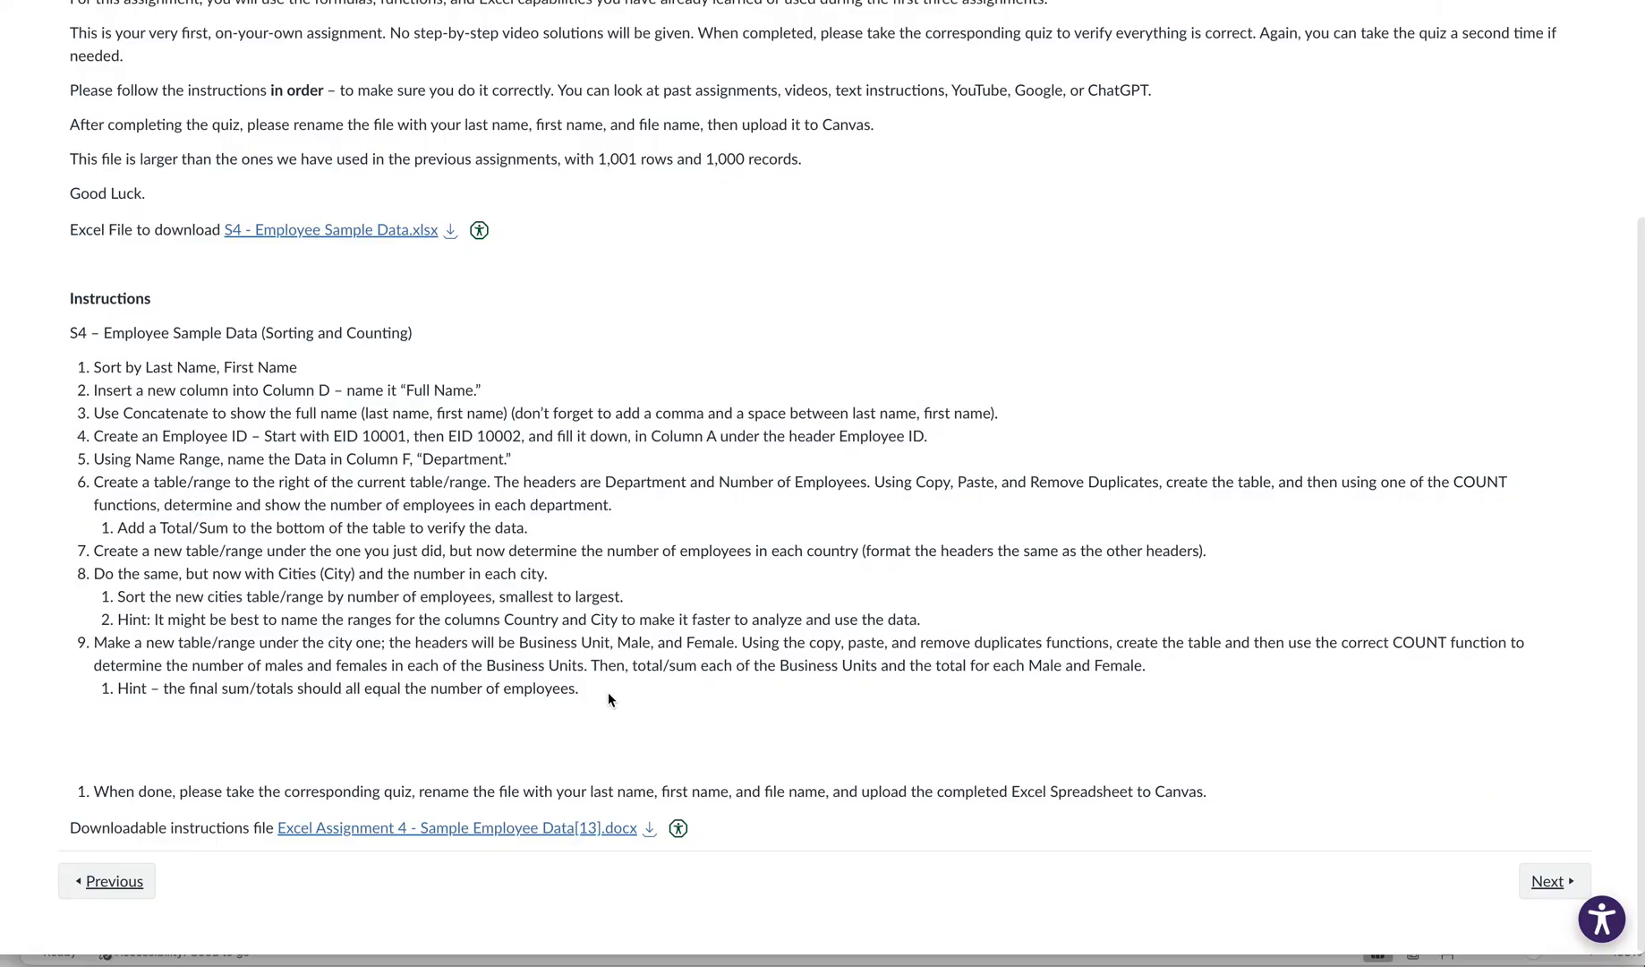
drag(343, 688, 54, 311)
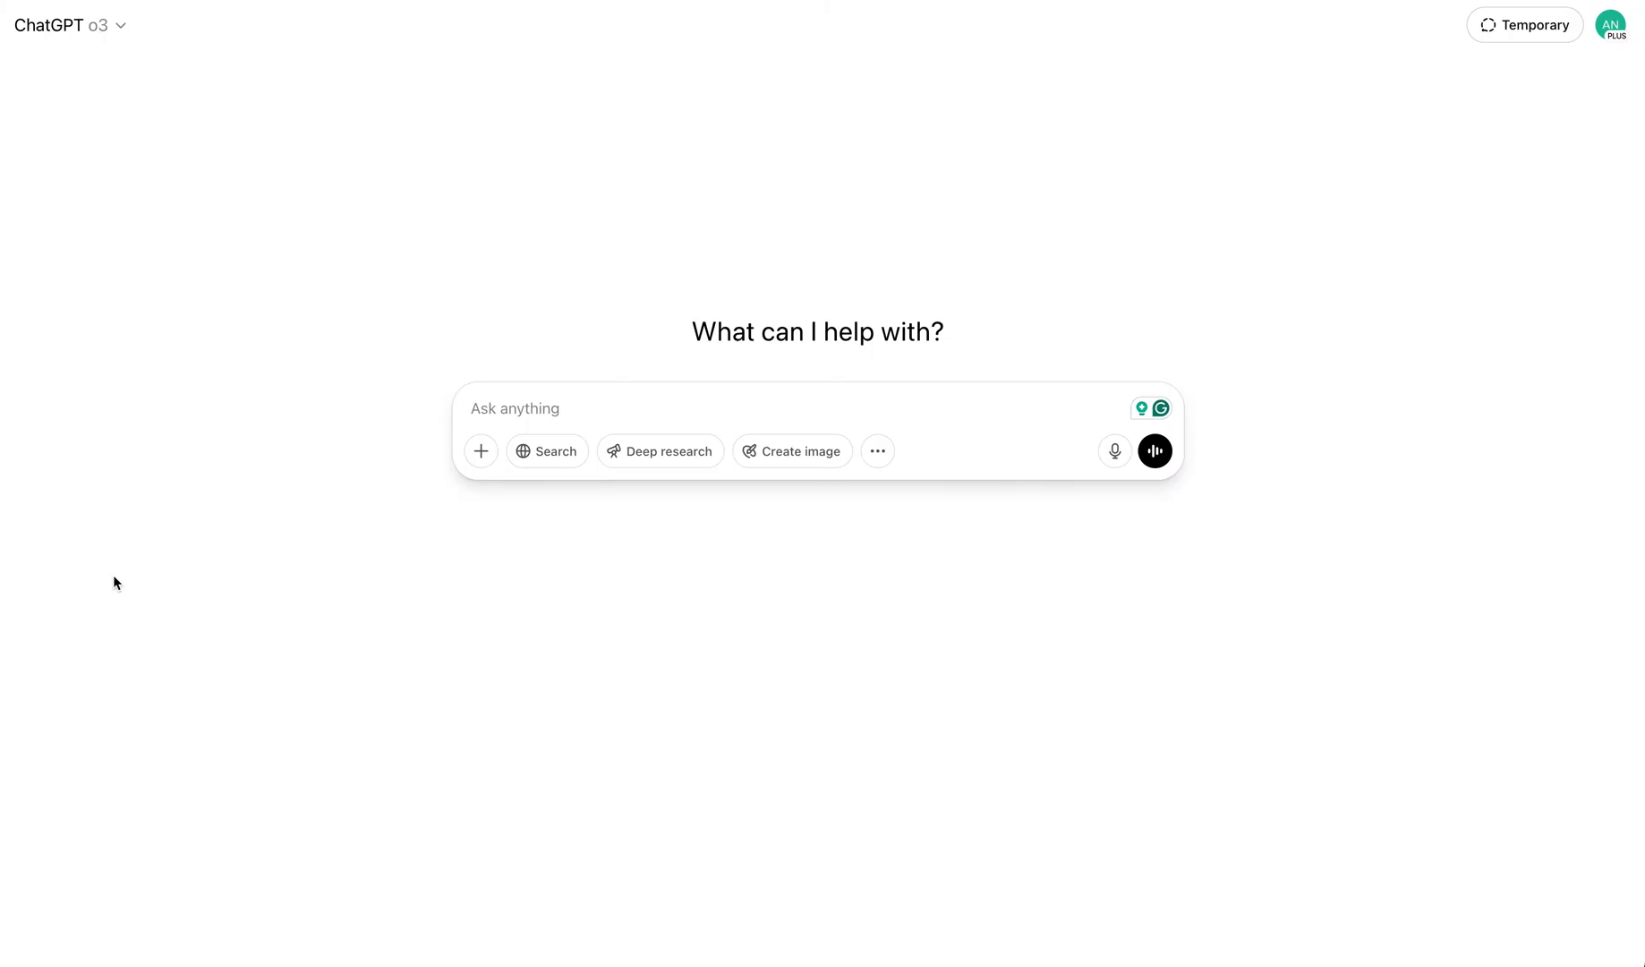
Attach the S4 - Employee Sample Data.xlsx spreadsheet to a new ChatGPT message
click(482, 453)
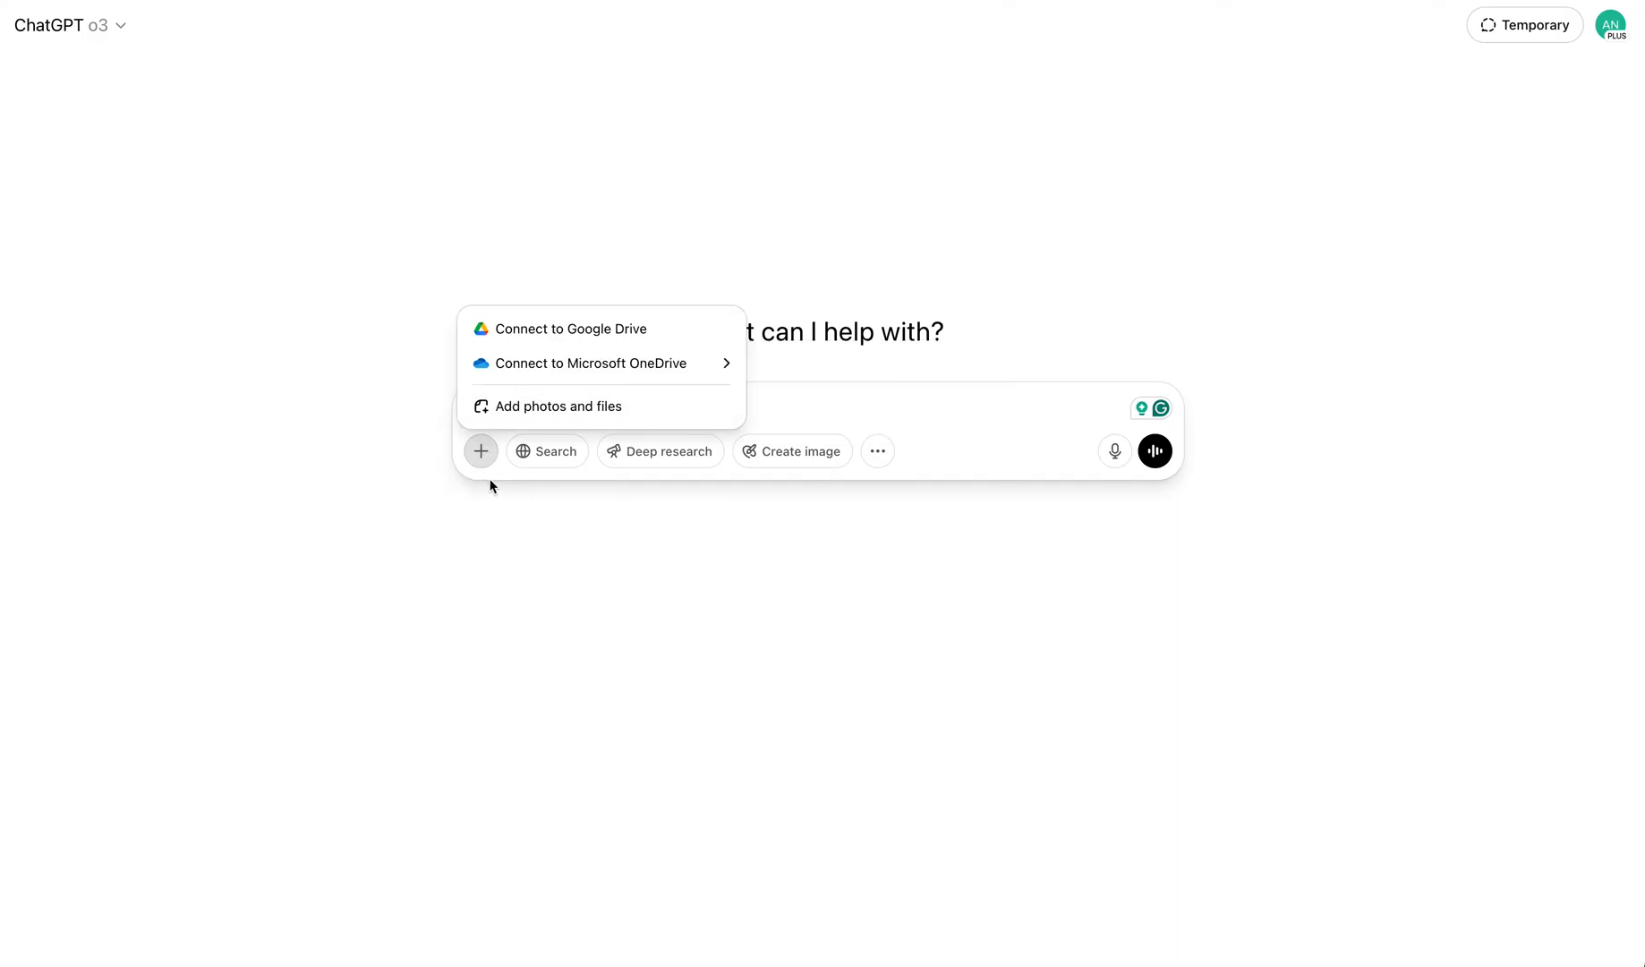
click(467, 458)
drag(601, 401, 652, 435)
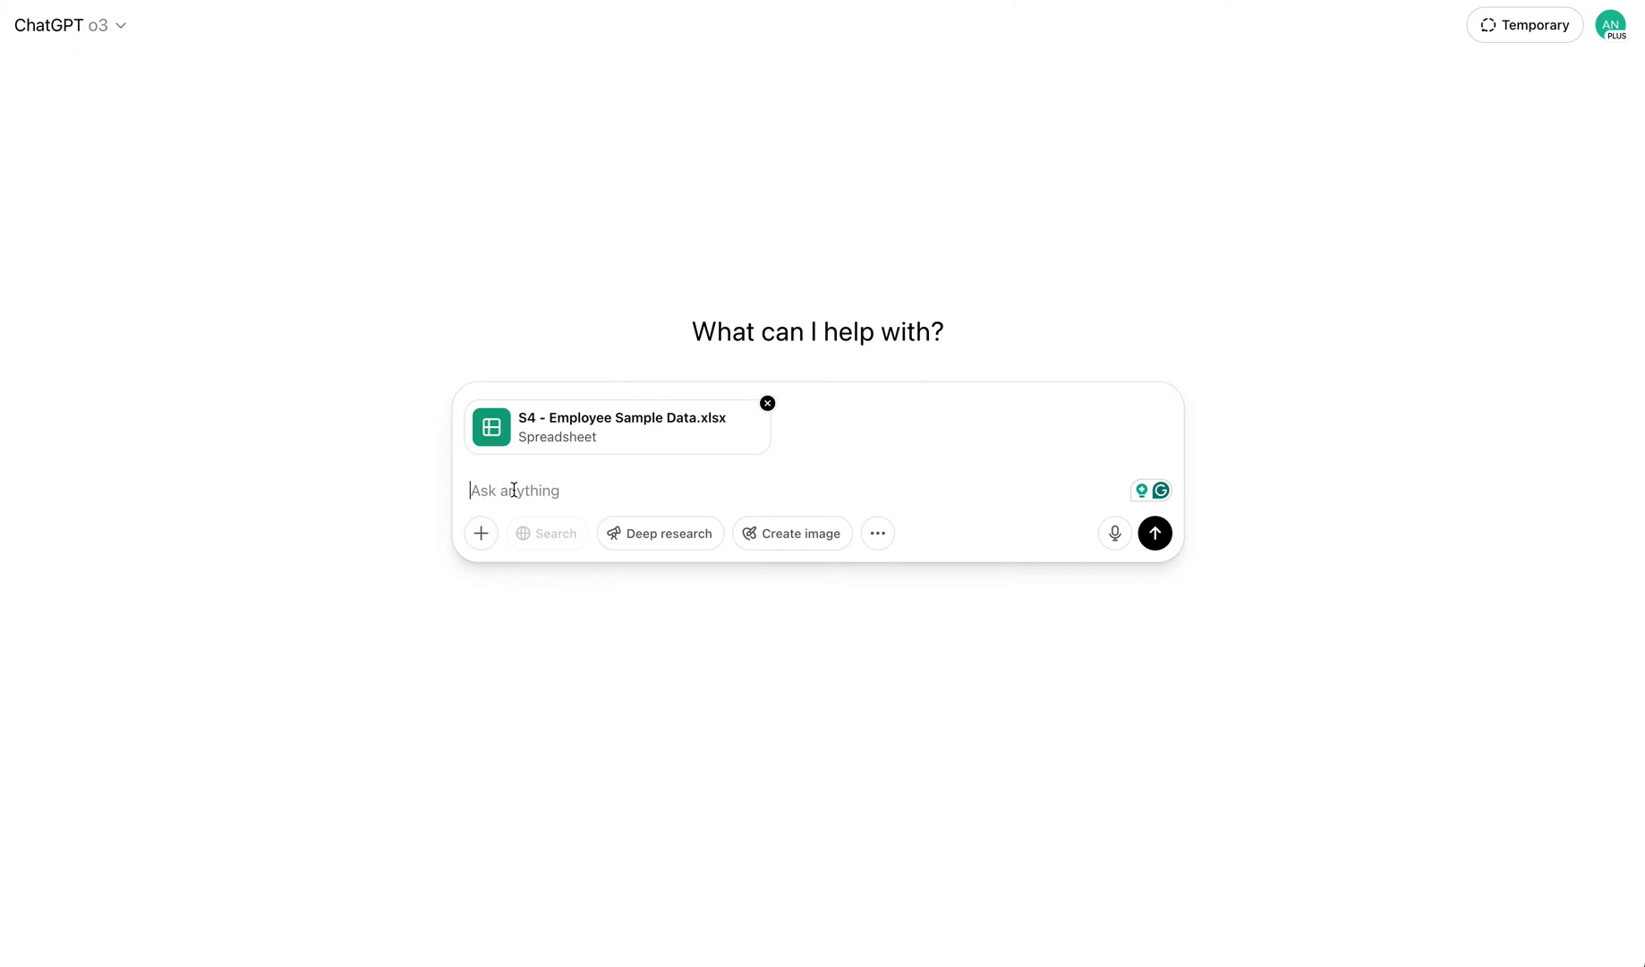
Paste the copied assignment instructions into the message box
key(ctrl+v)
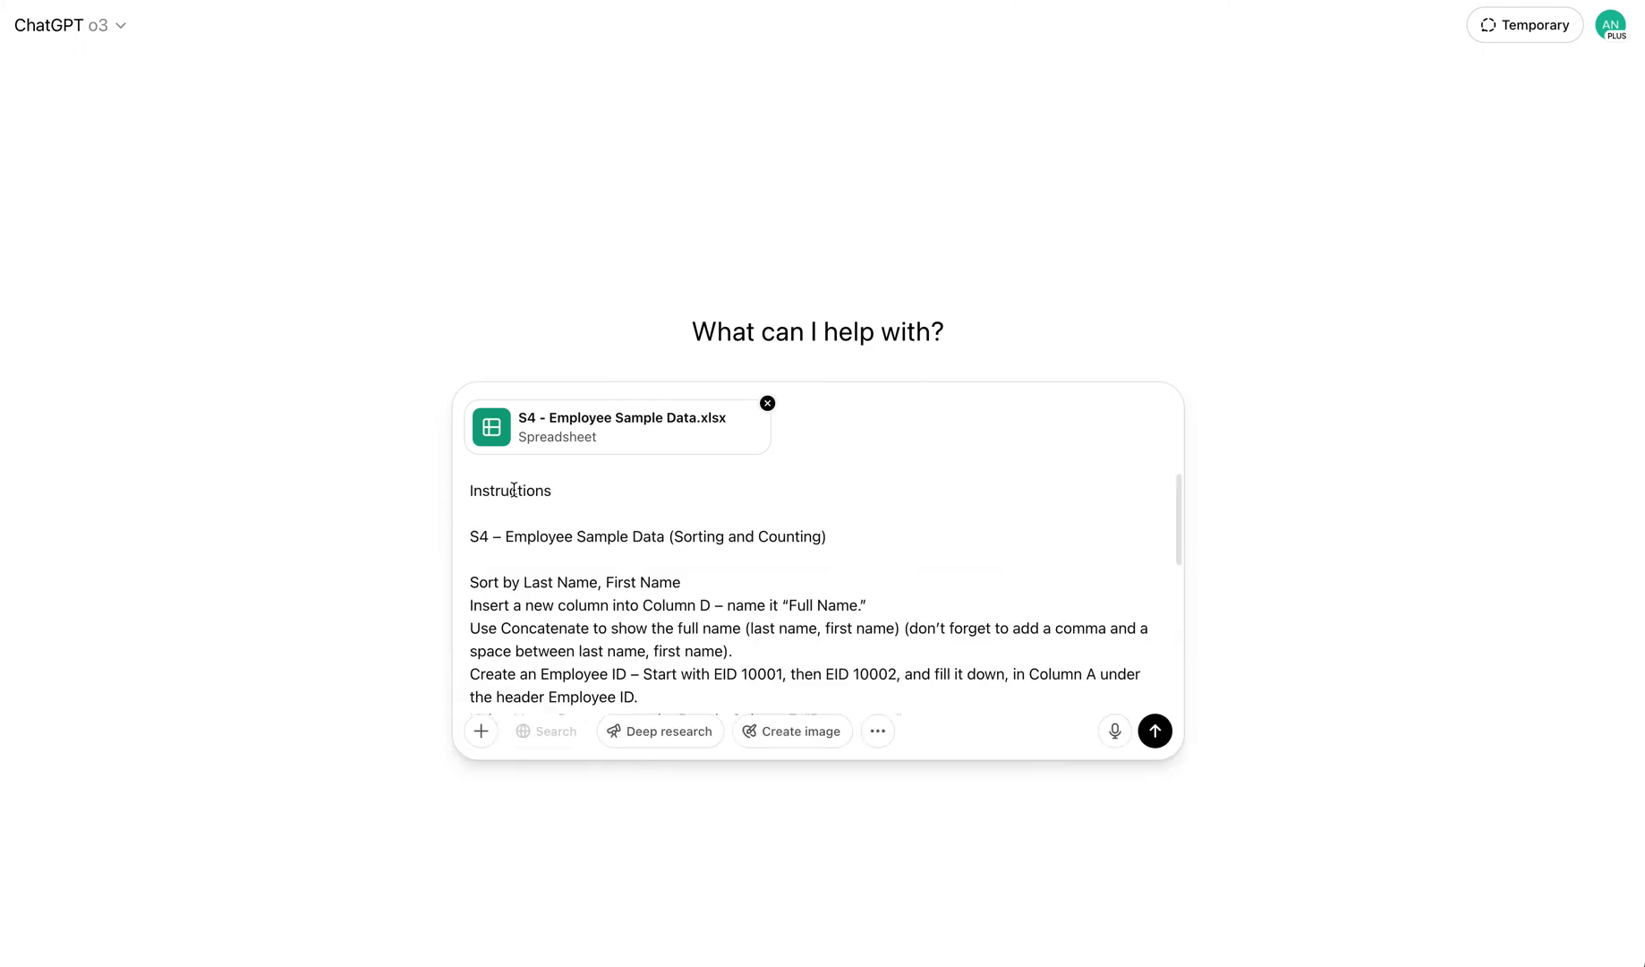
scroll(625, 519, down, 10)
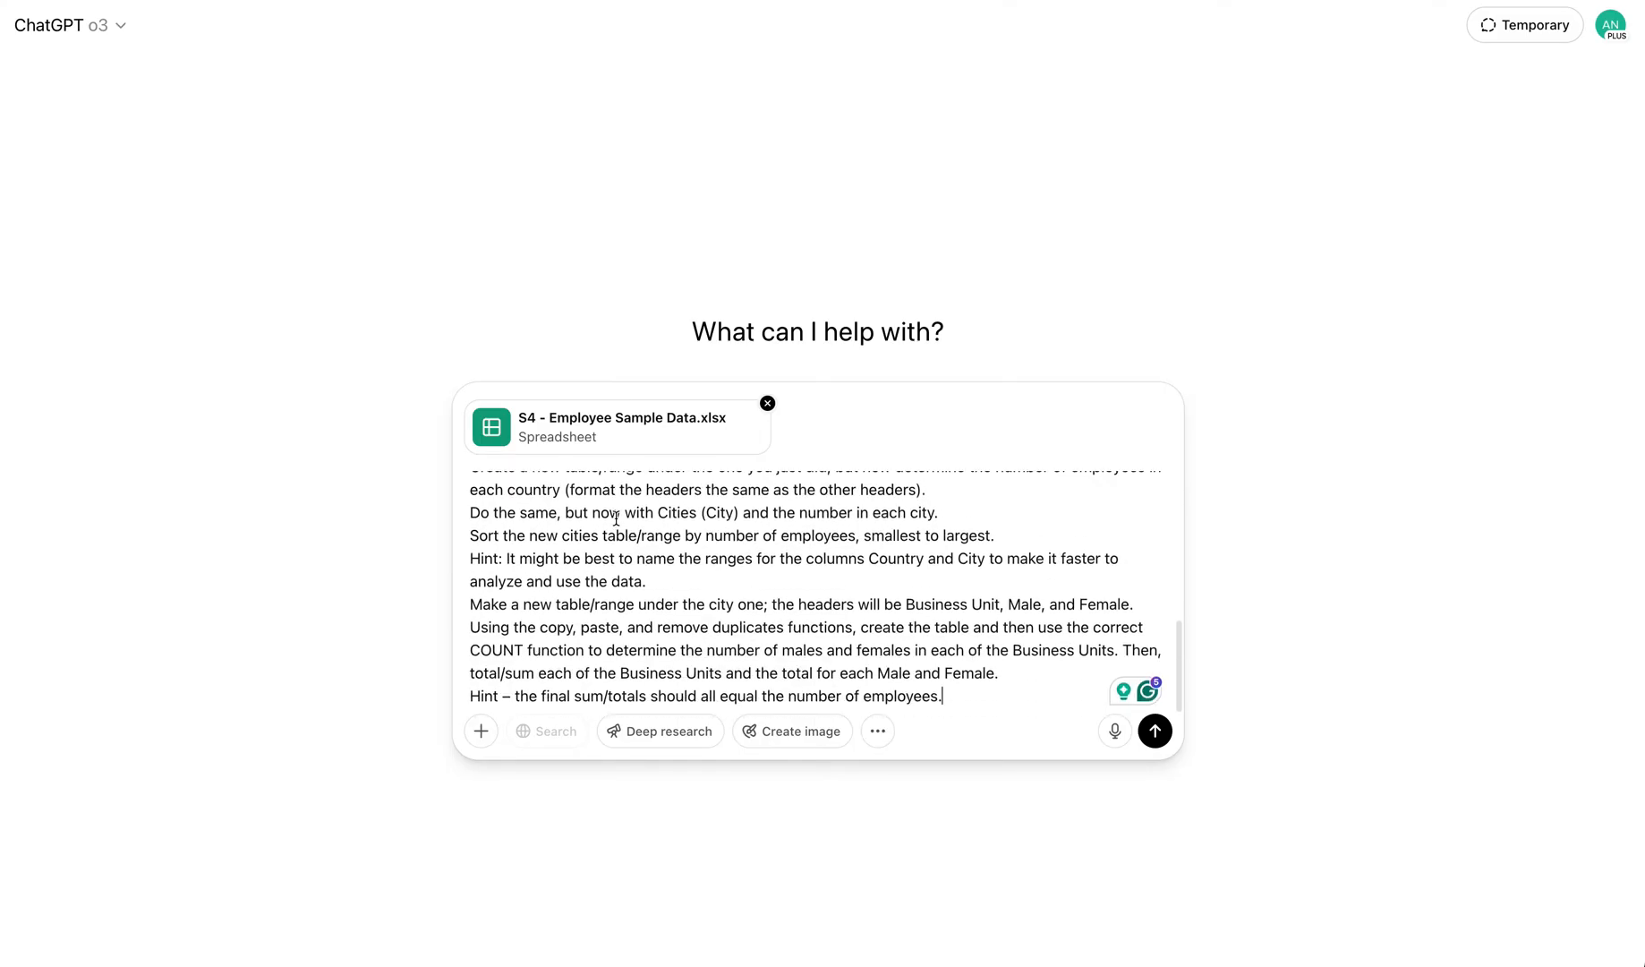
key(super+Up)
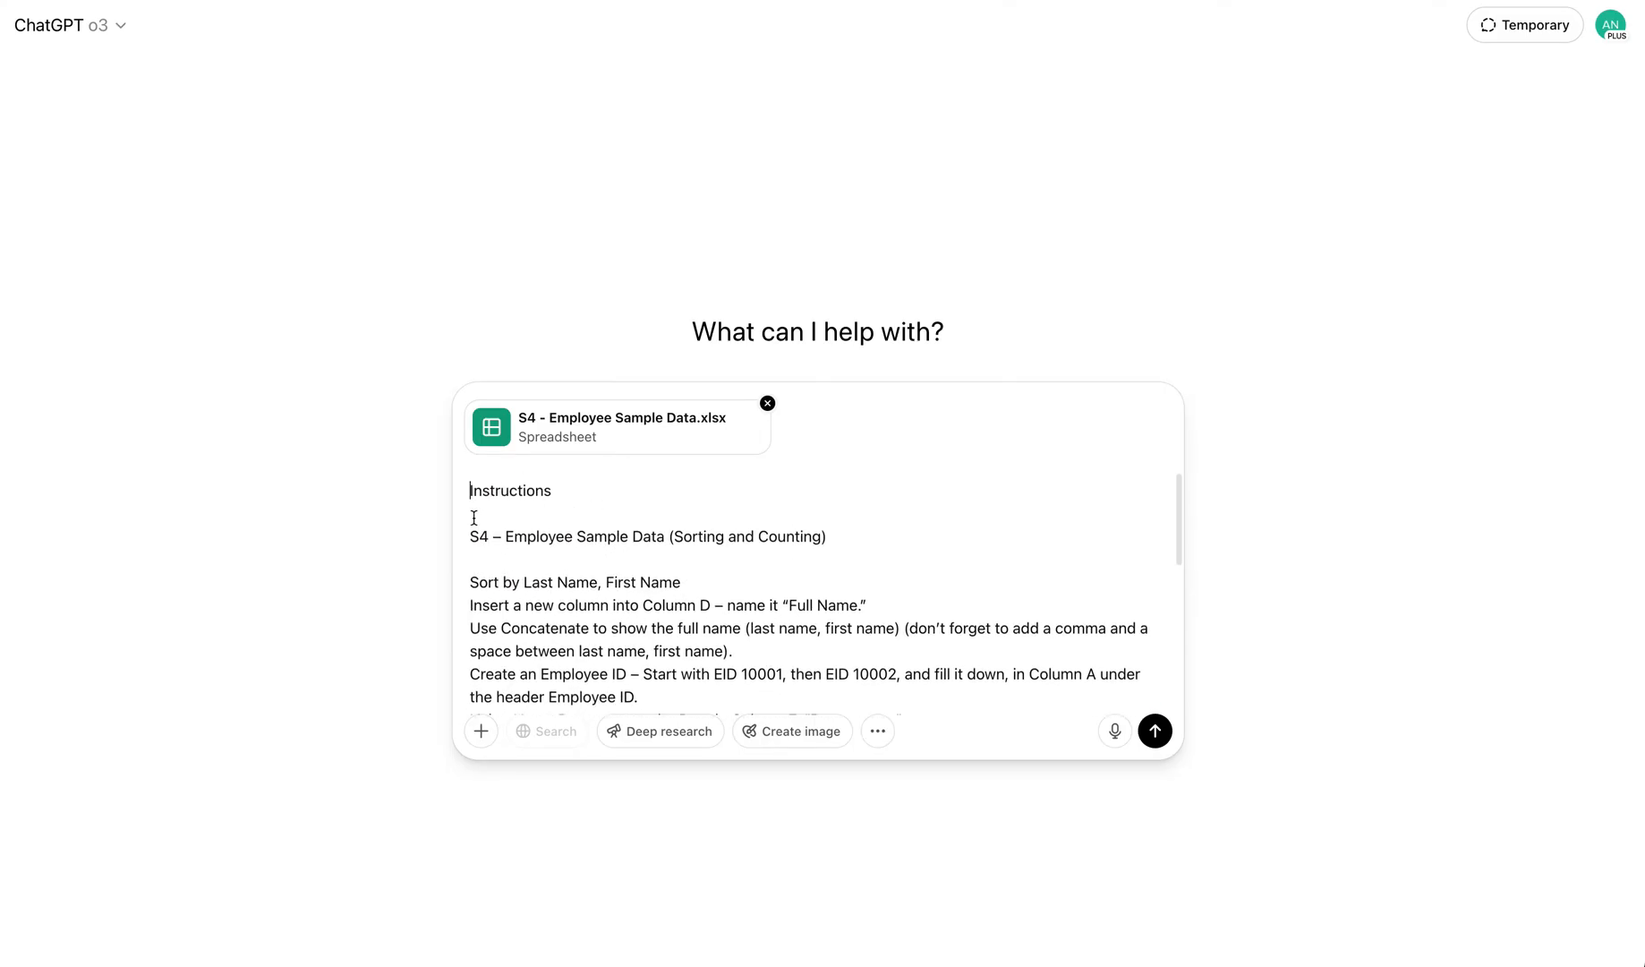
Add the request "Using the following instruction could you update this excel file" above the instructions and send the message
text(Using the following instruction could you)
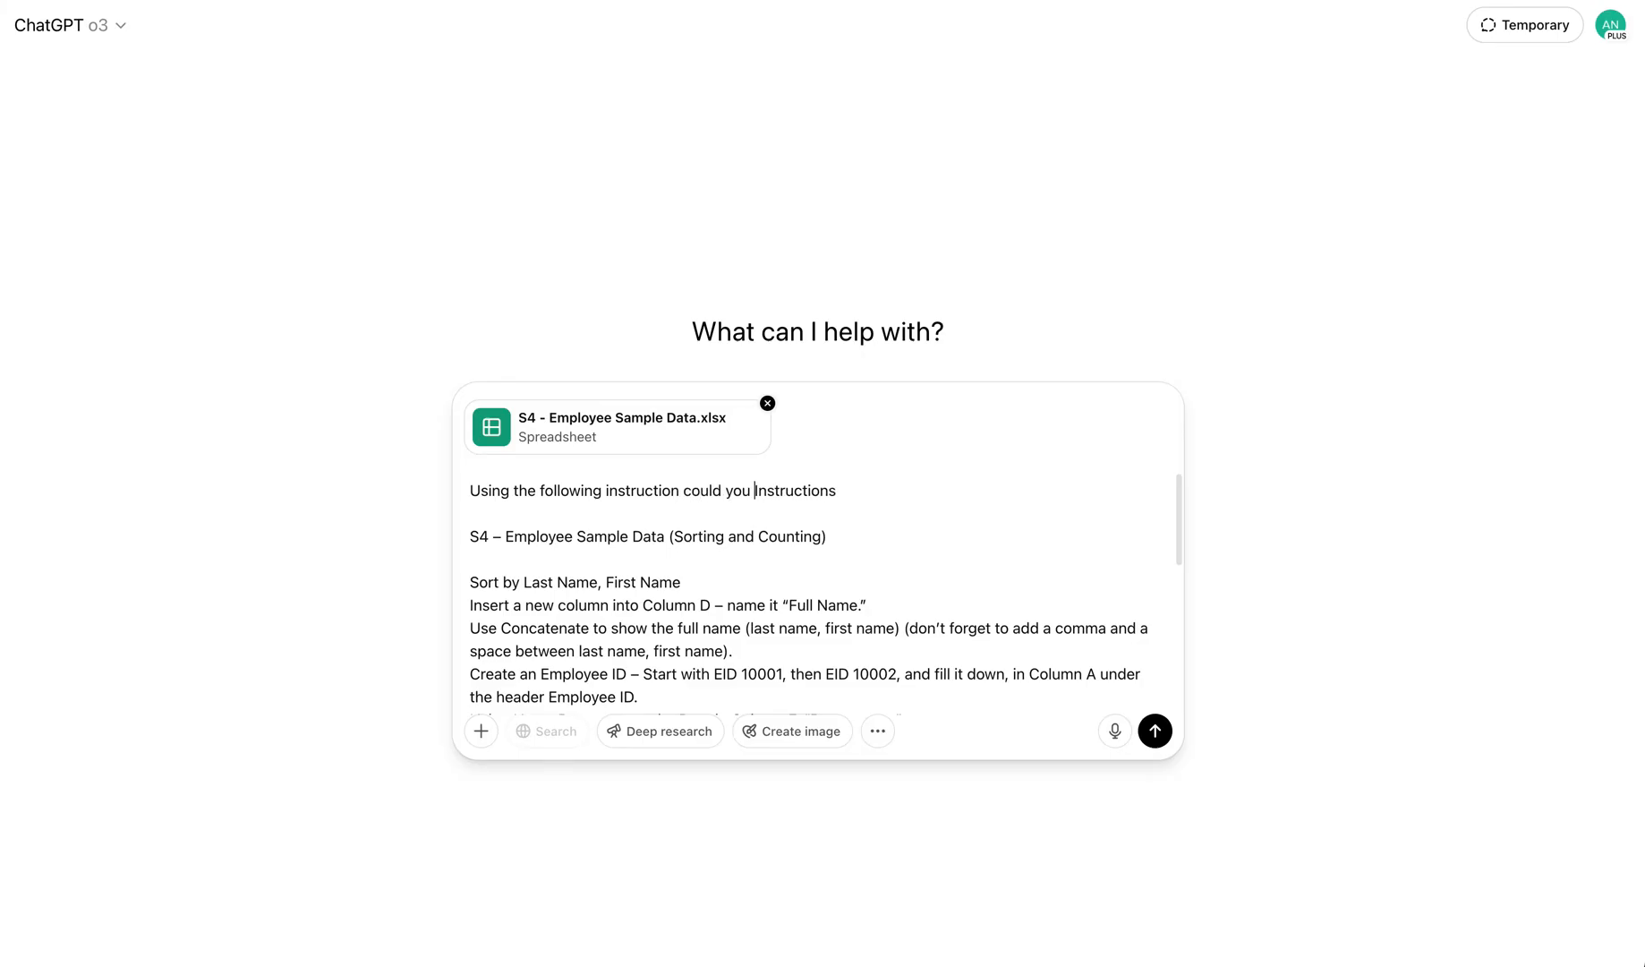
text( update th)
text(is excel fi)
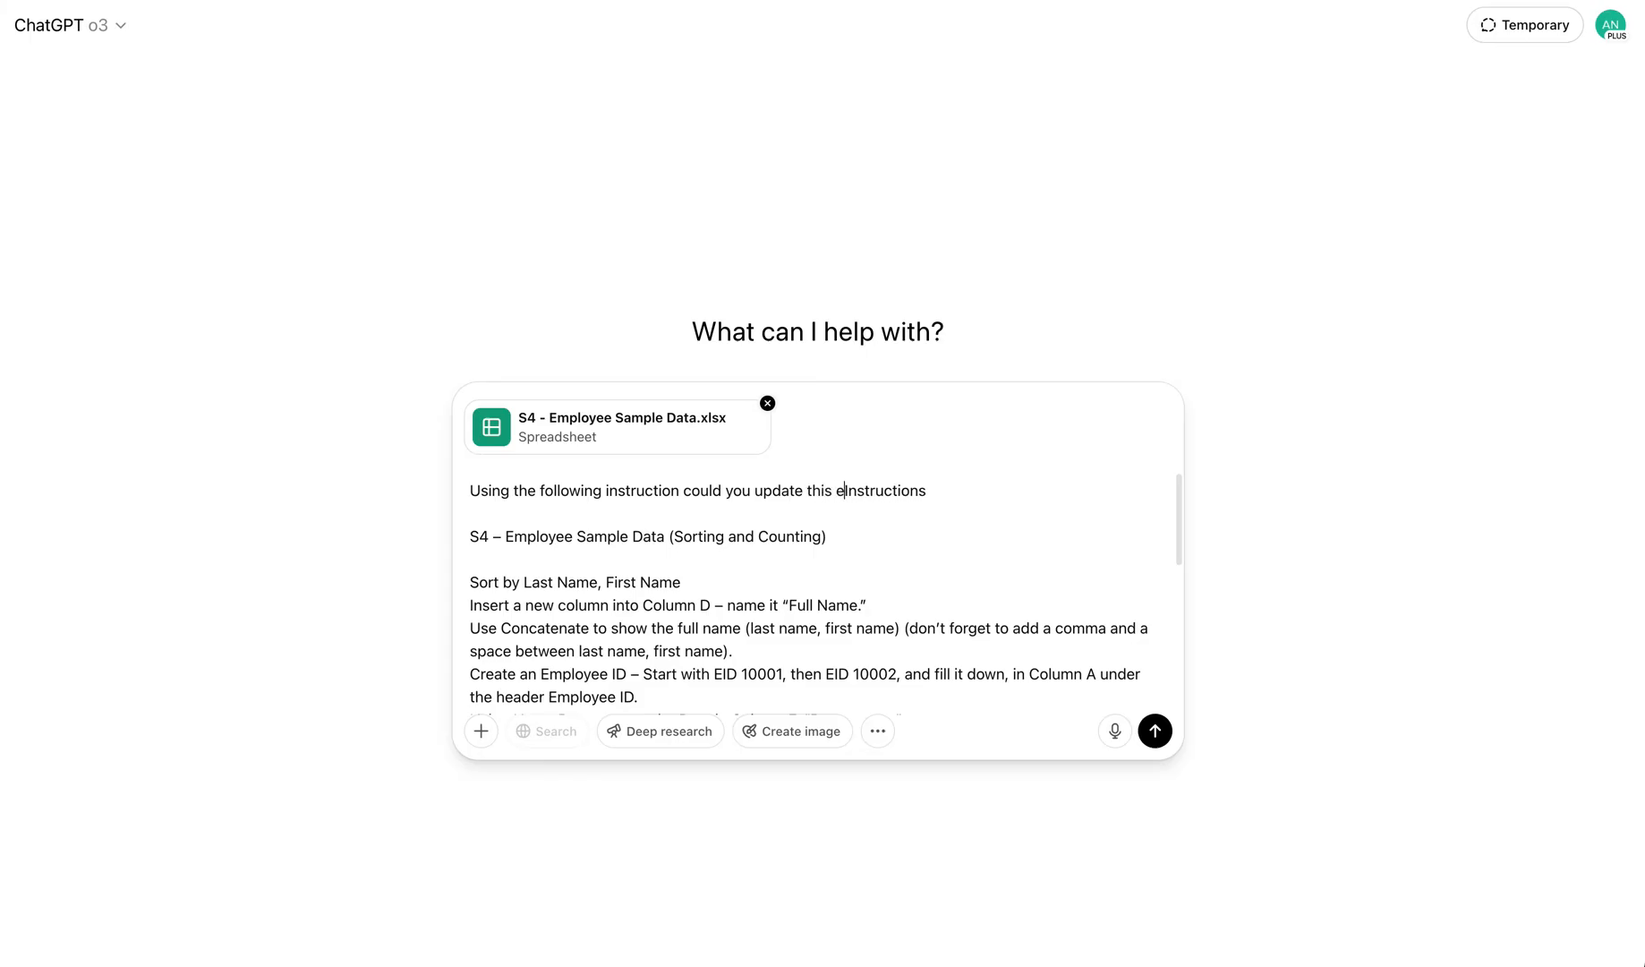
text(le)
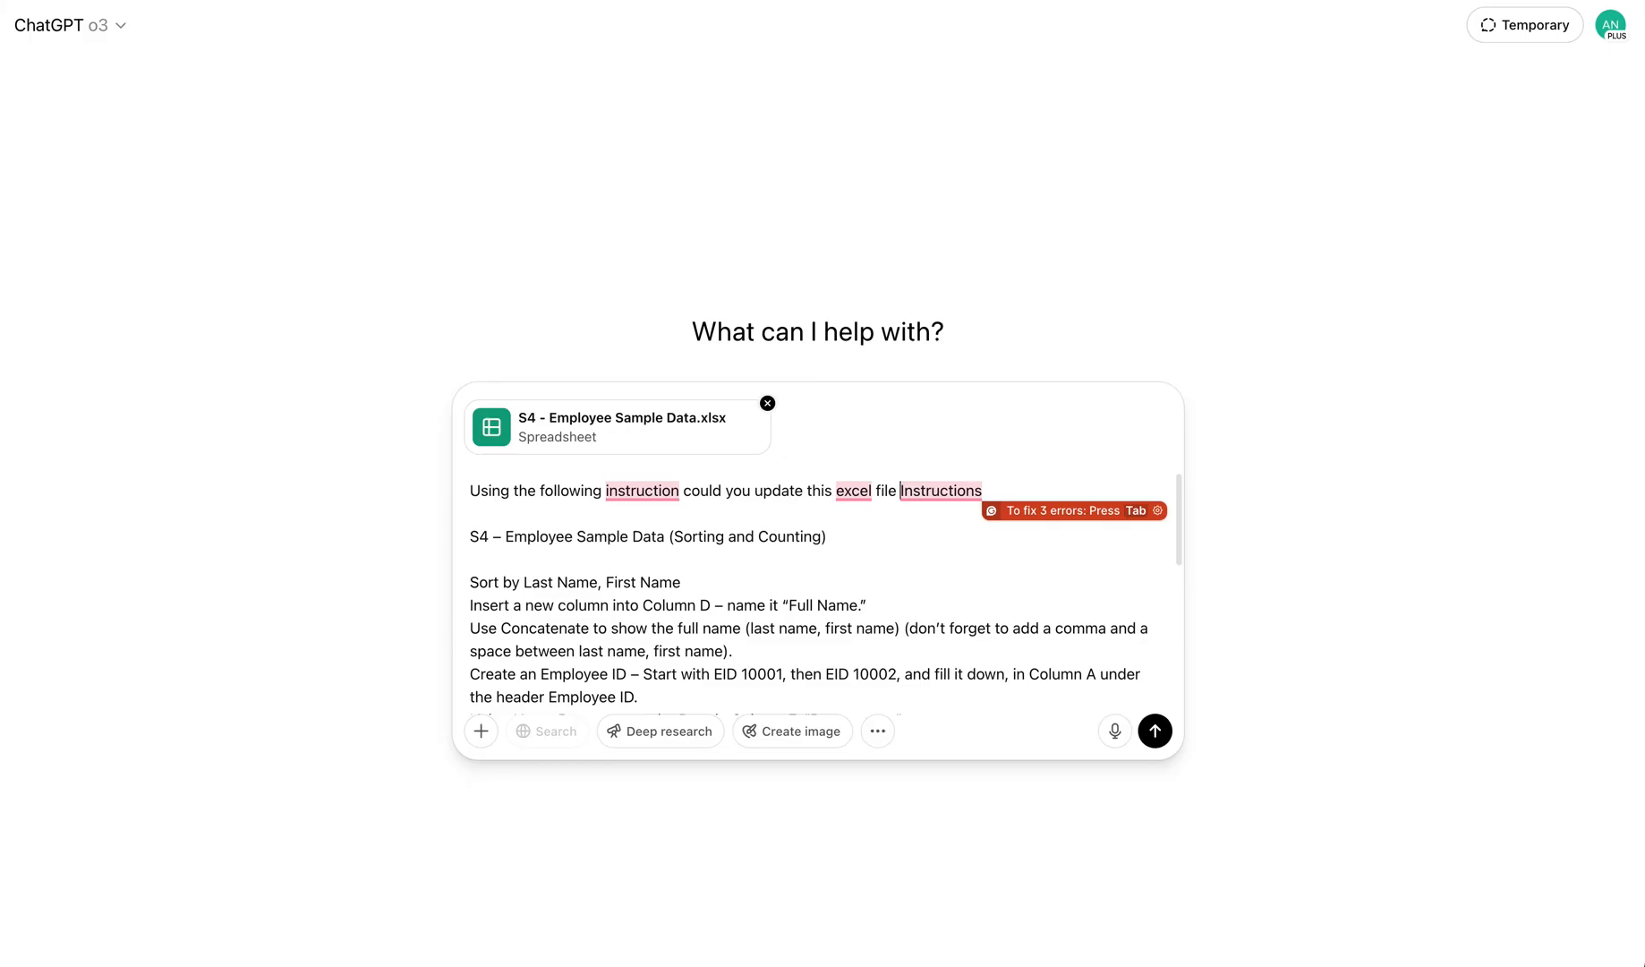
key(shift+Return)
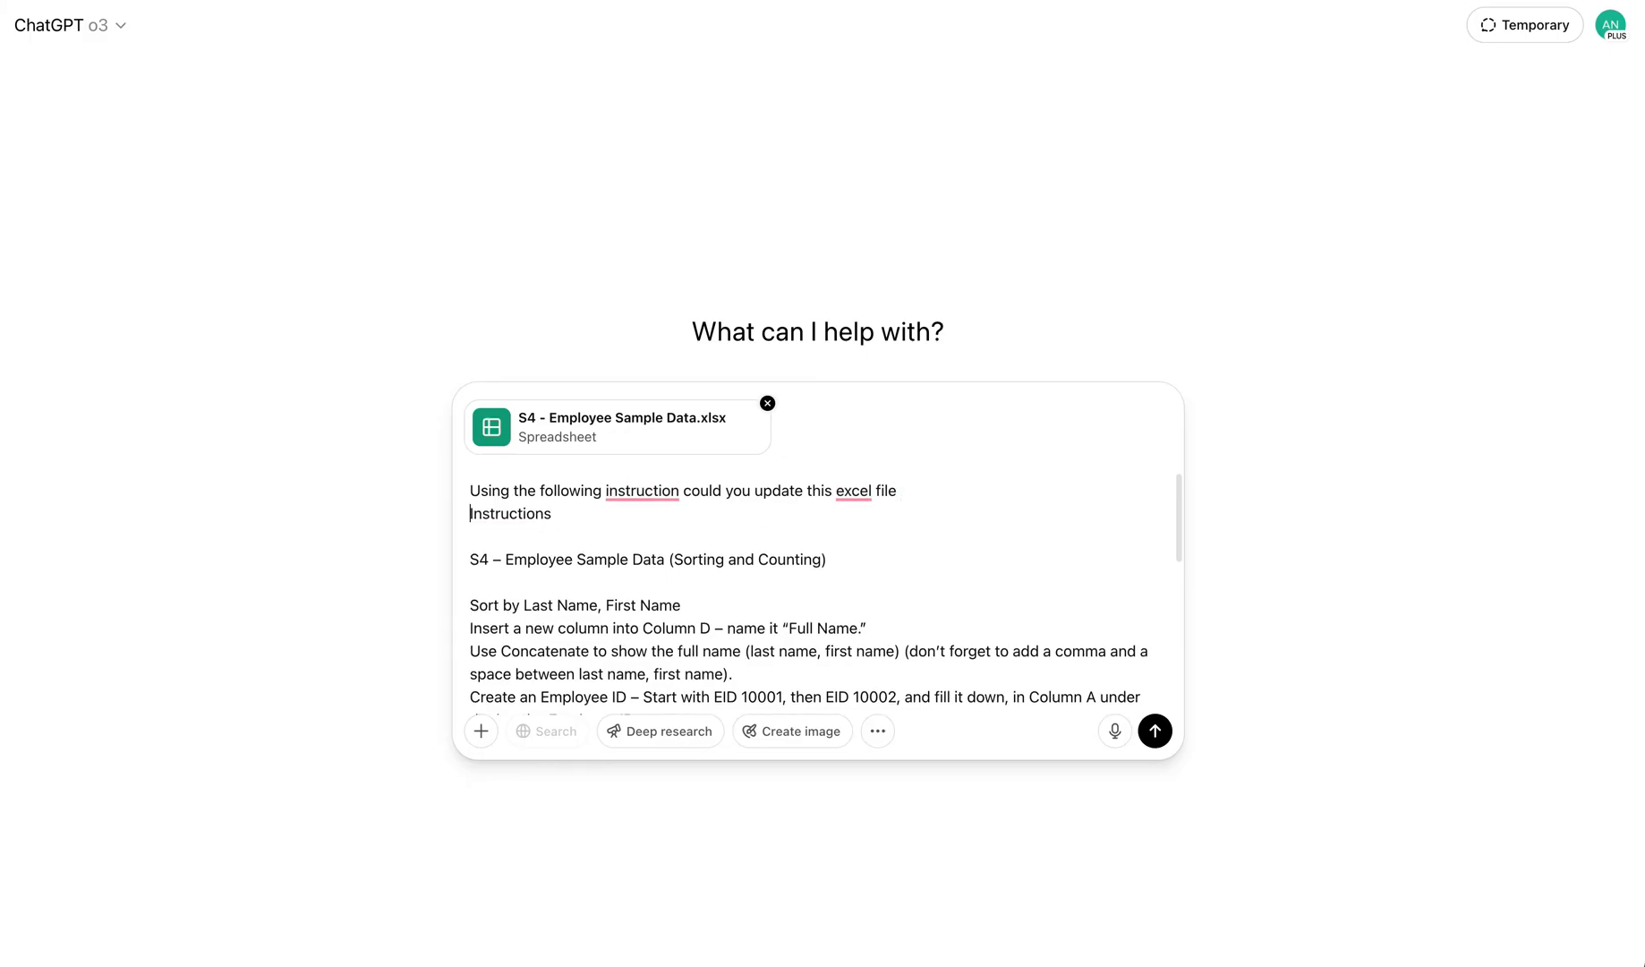
click(1156, 732)
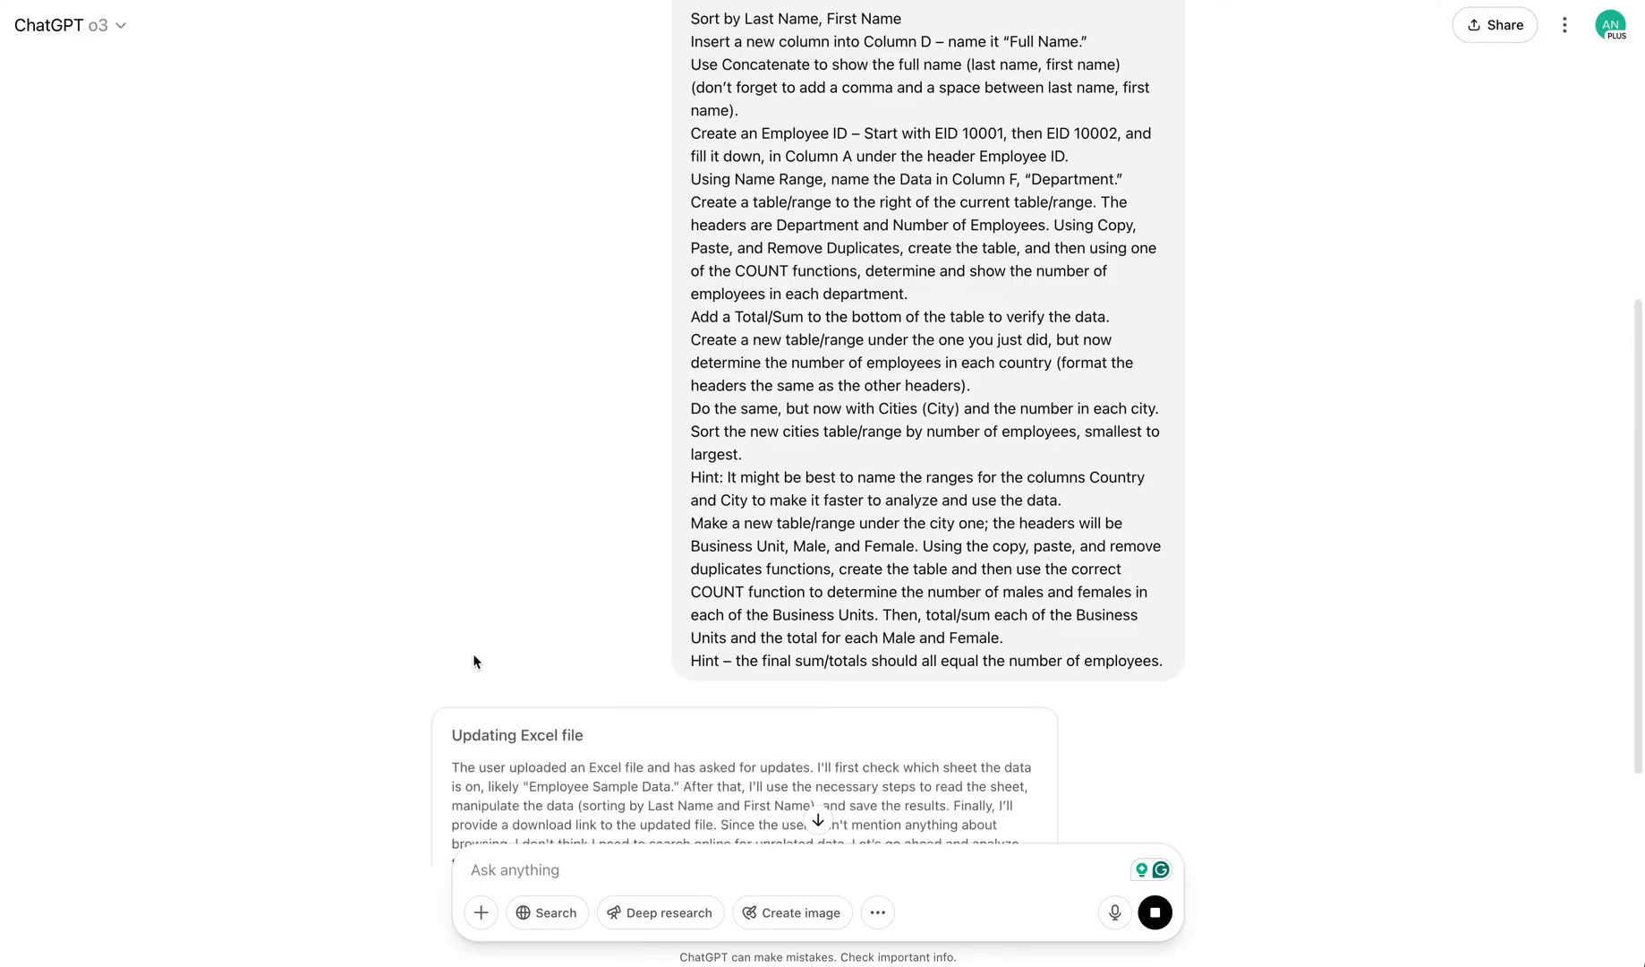
Read through ChatGPT's reply describing the changes made to the workbook
scroll(471, 663, down, 3)
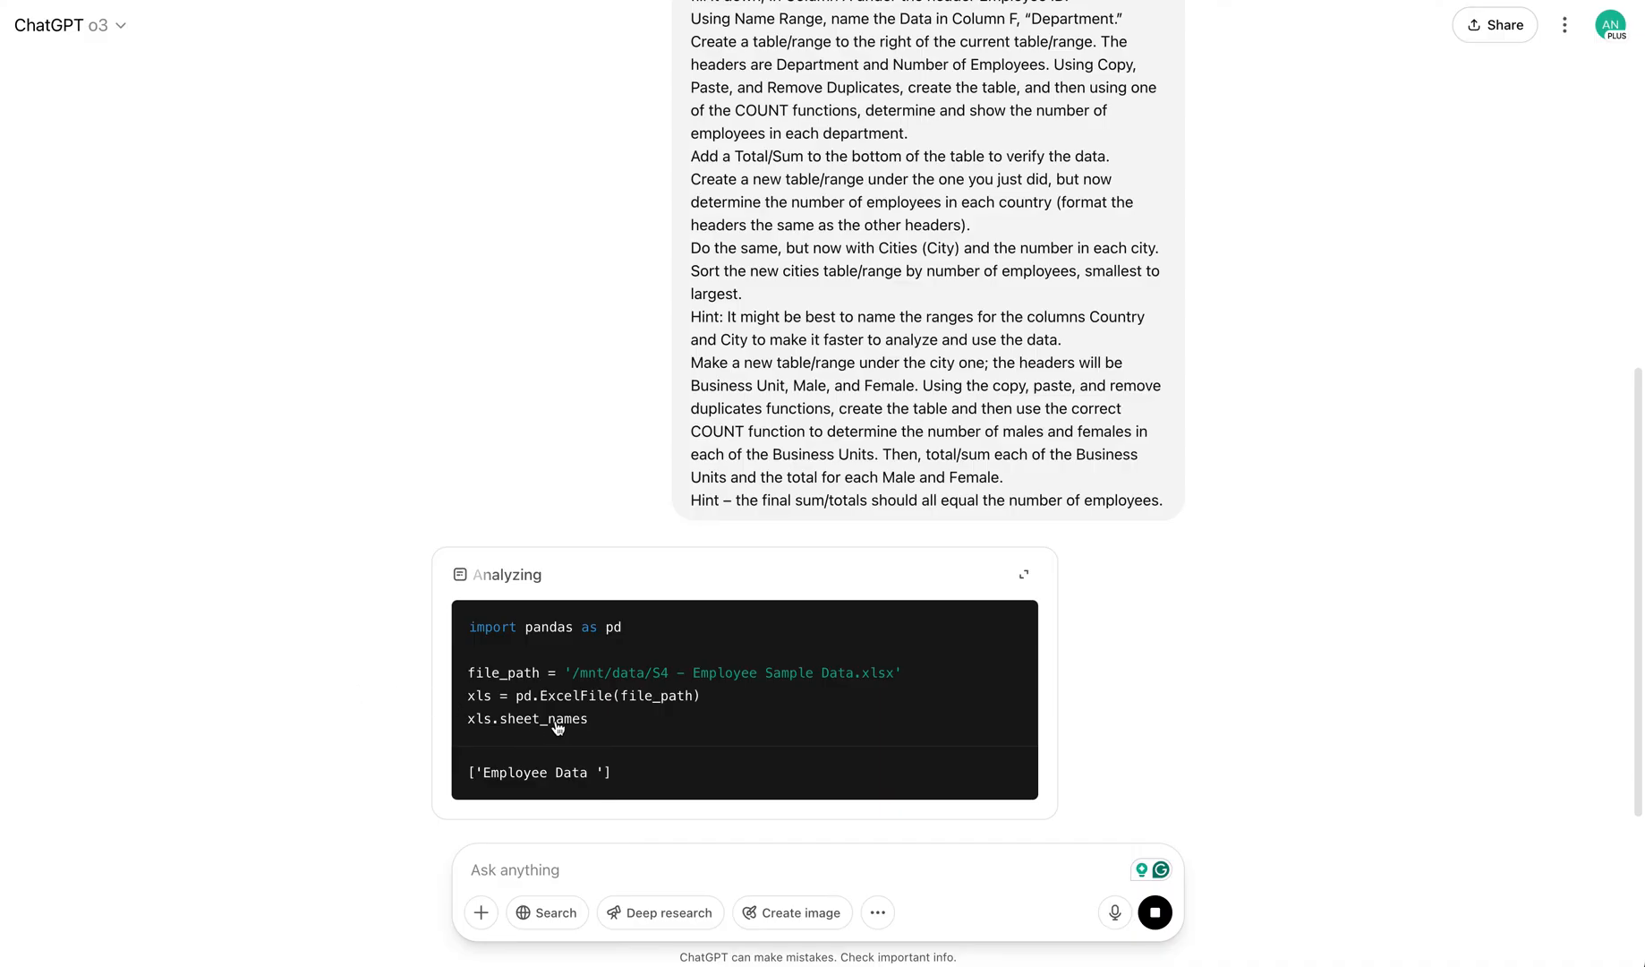
scroll(551, 716, down, 2)
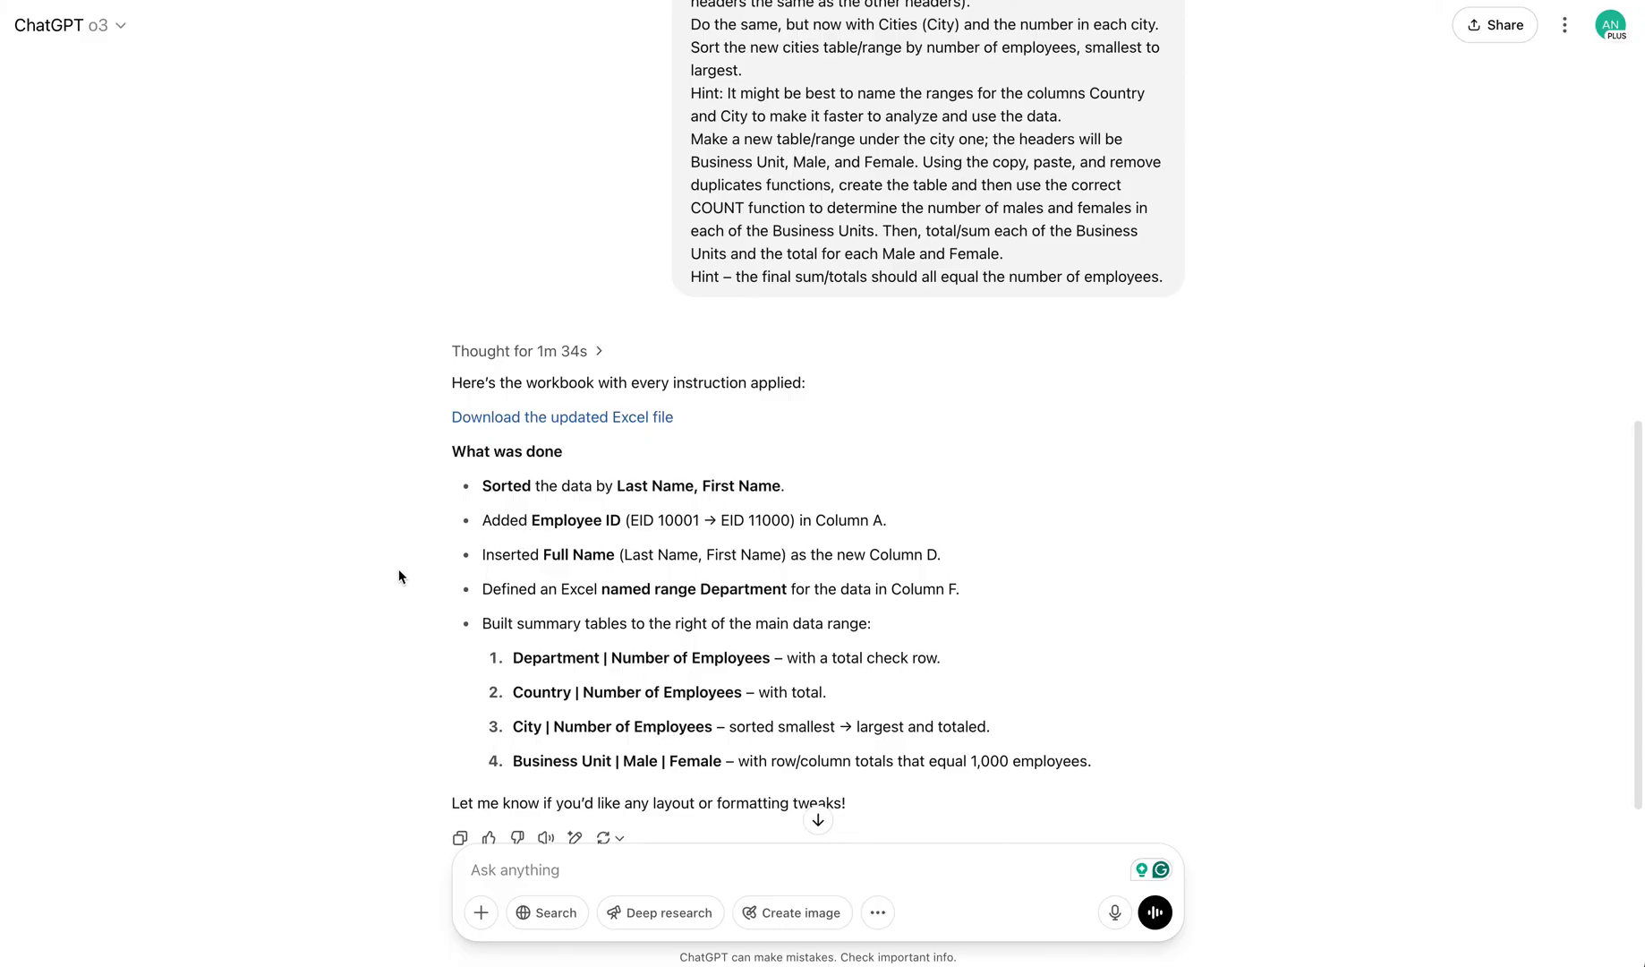
scroll(329, 625, down, 1)
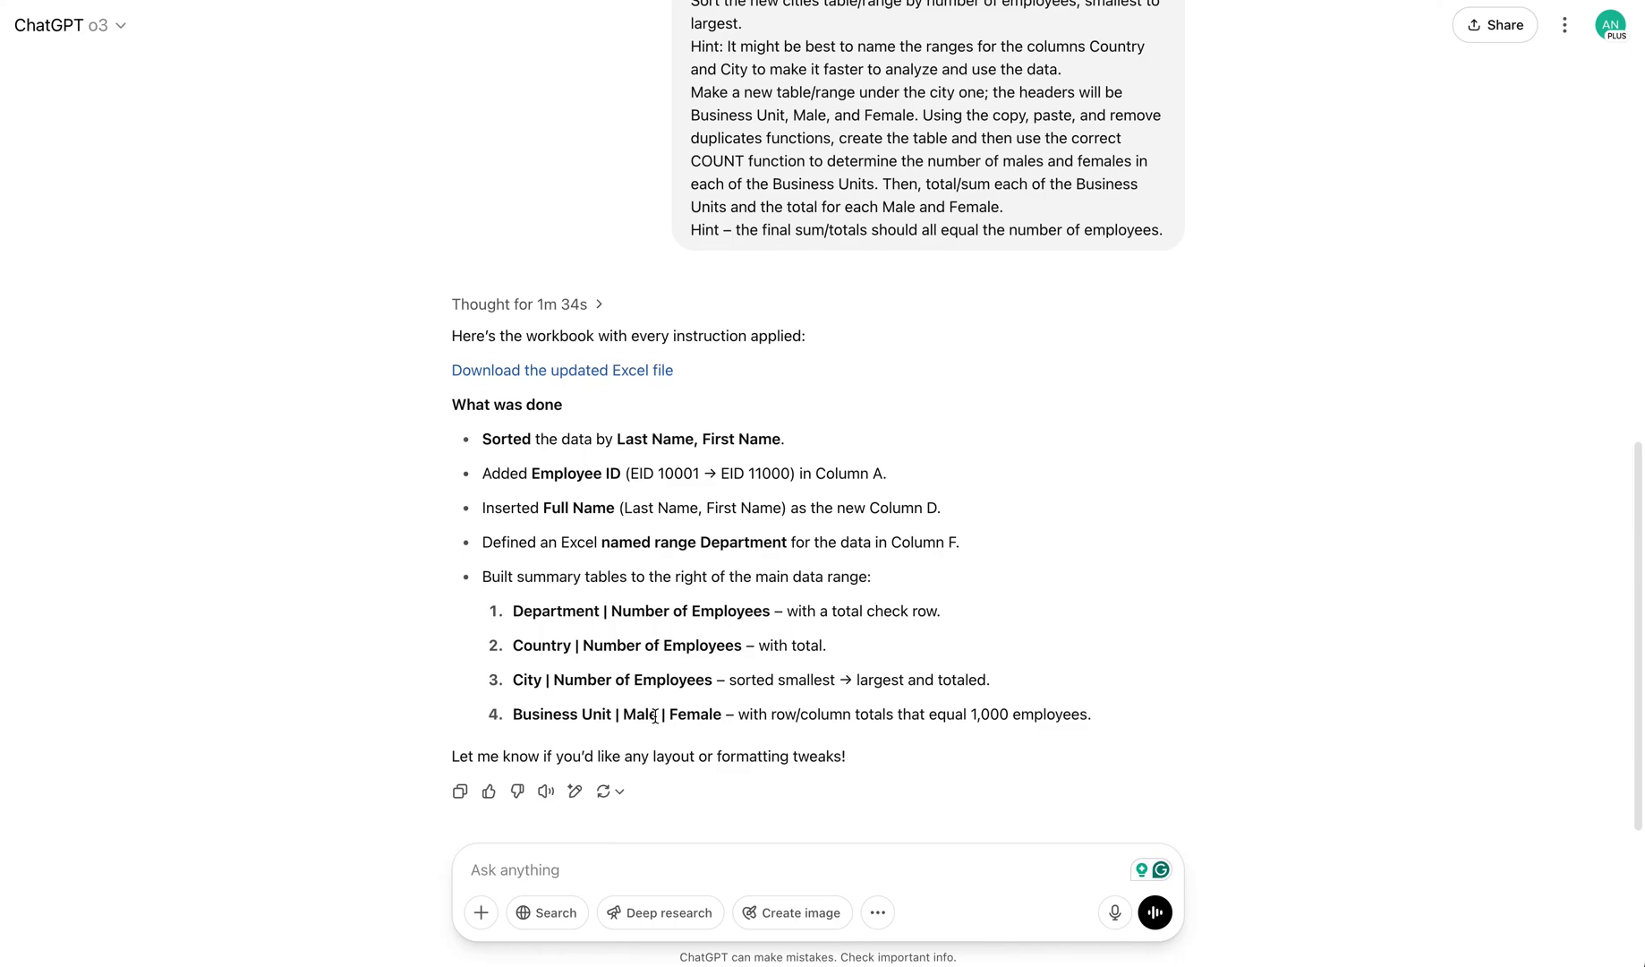
Download the updated Excel file and save it to the Desktop folder
click(550, 374)
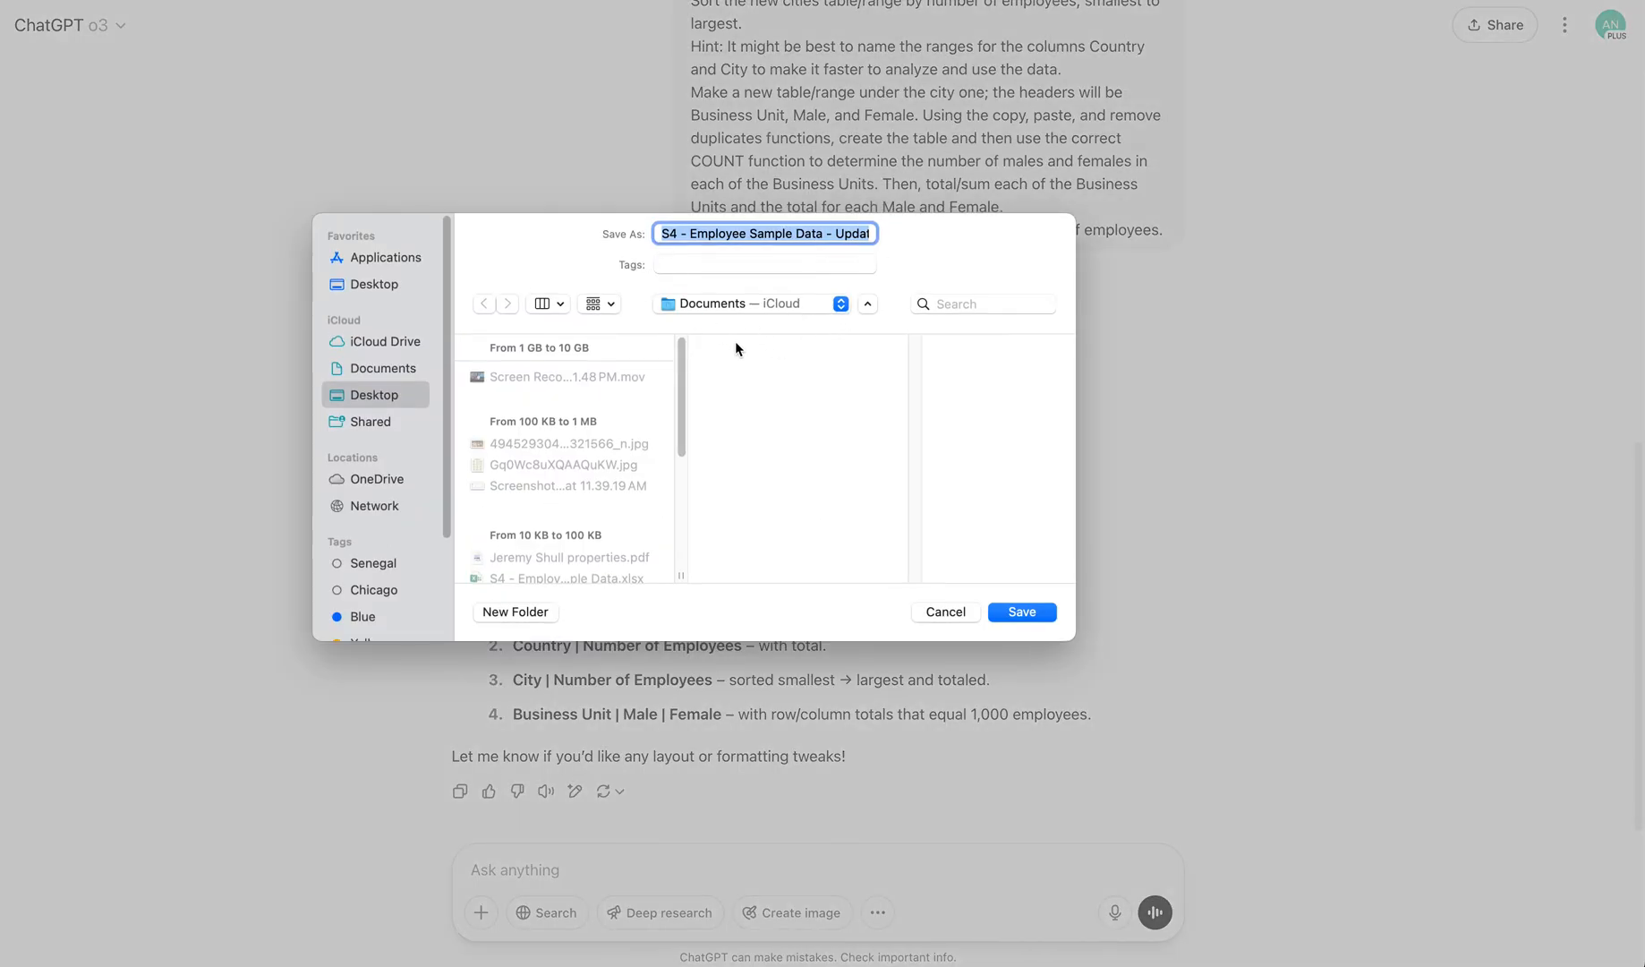
click(842, 303)
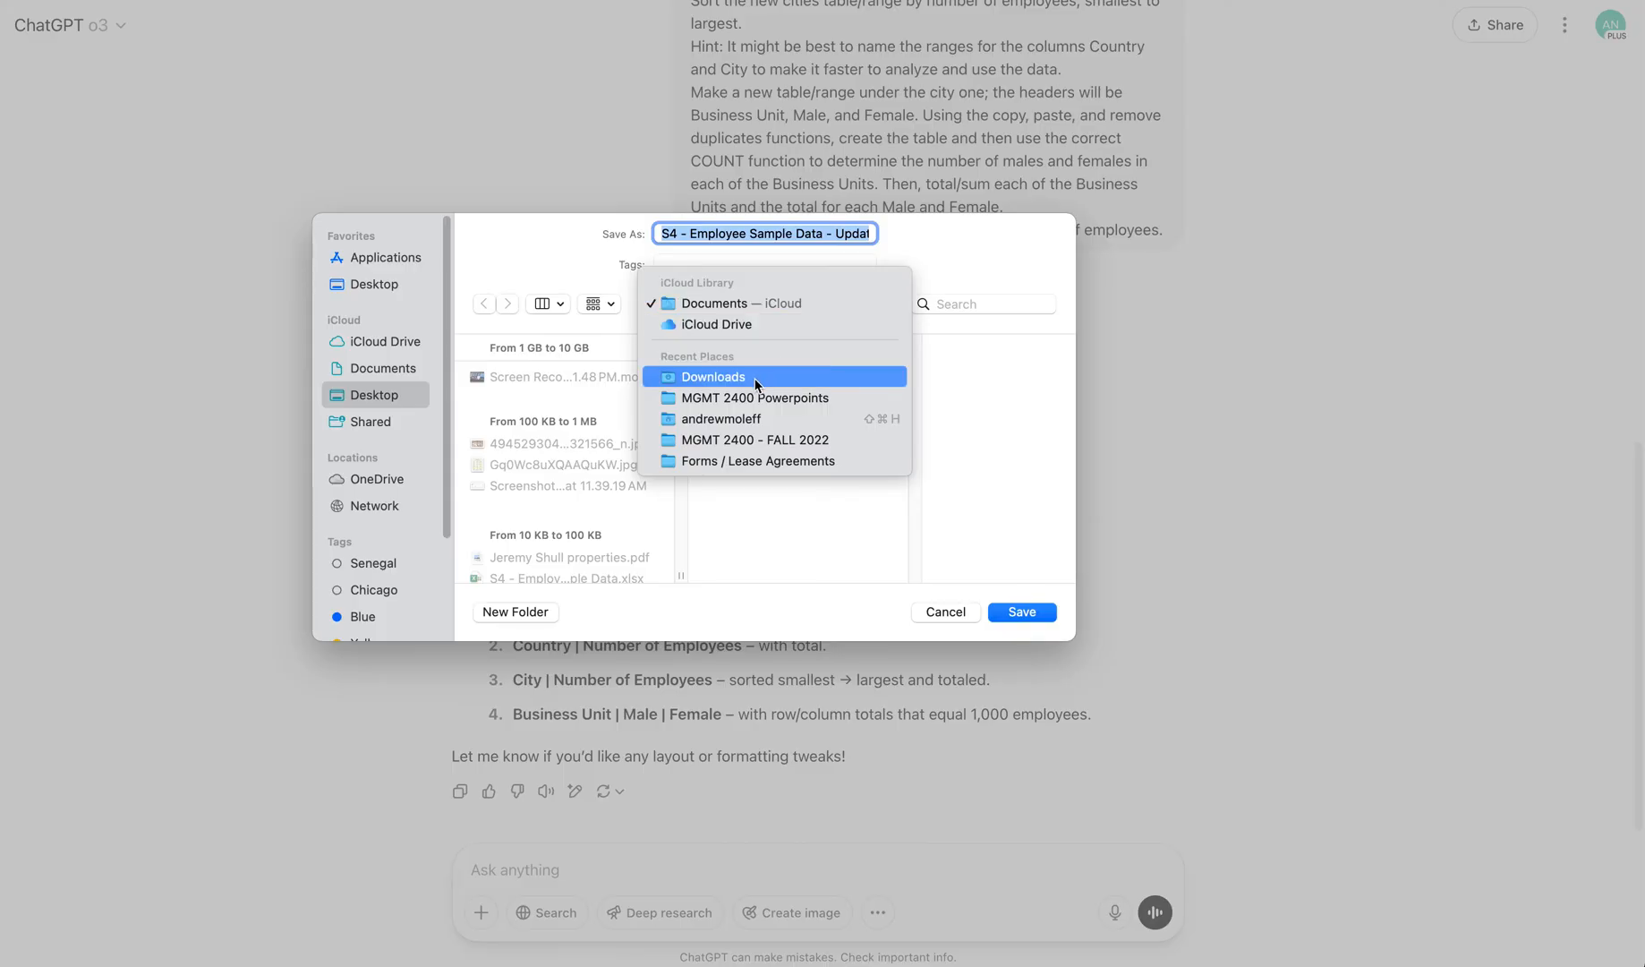
click(753, 378)
click(841, 302)
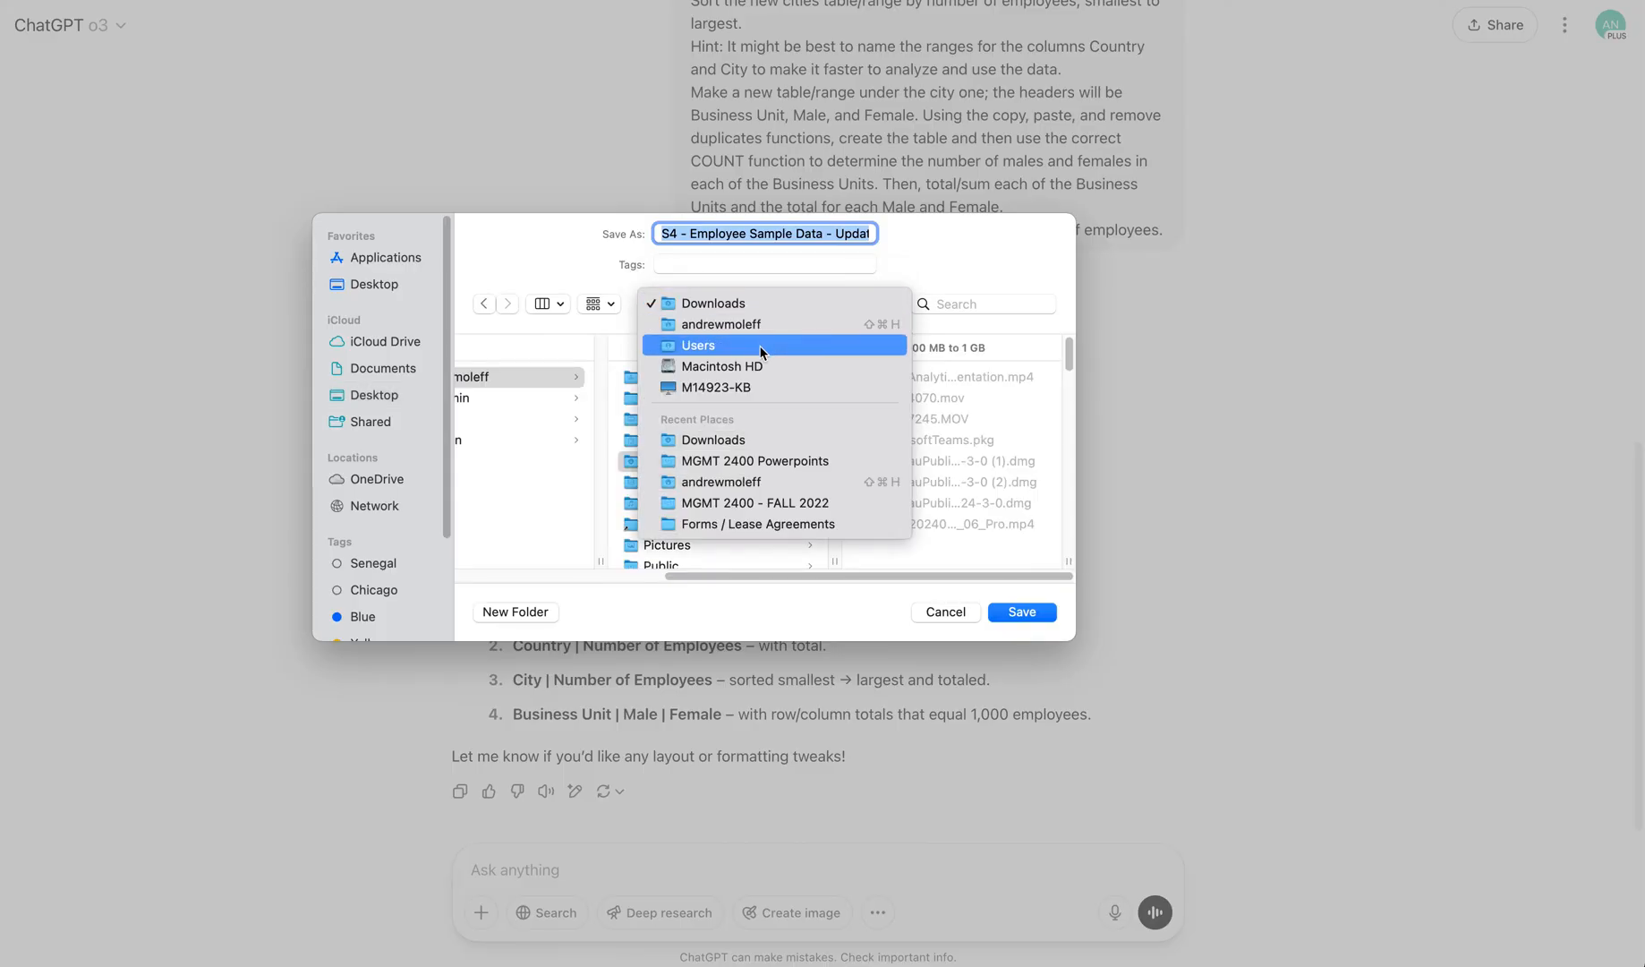
click(566, 512)
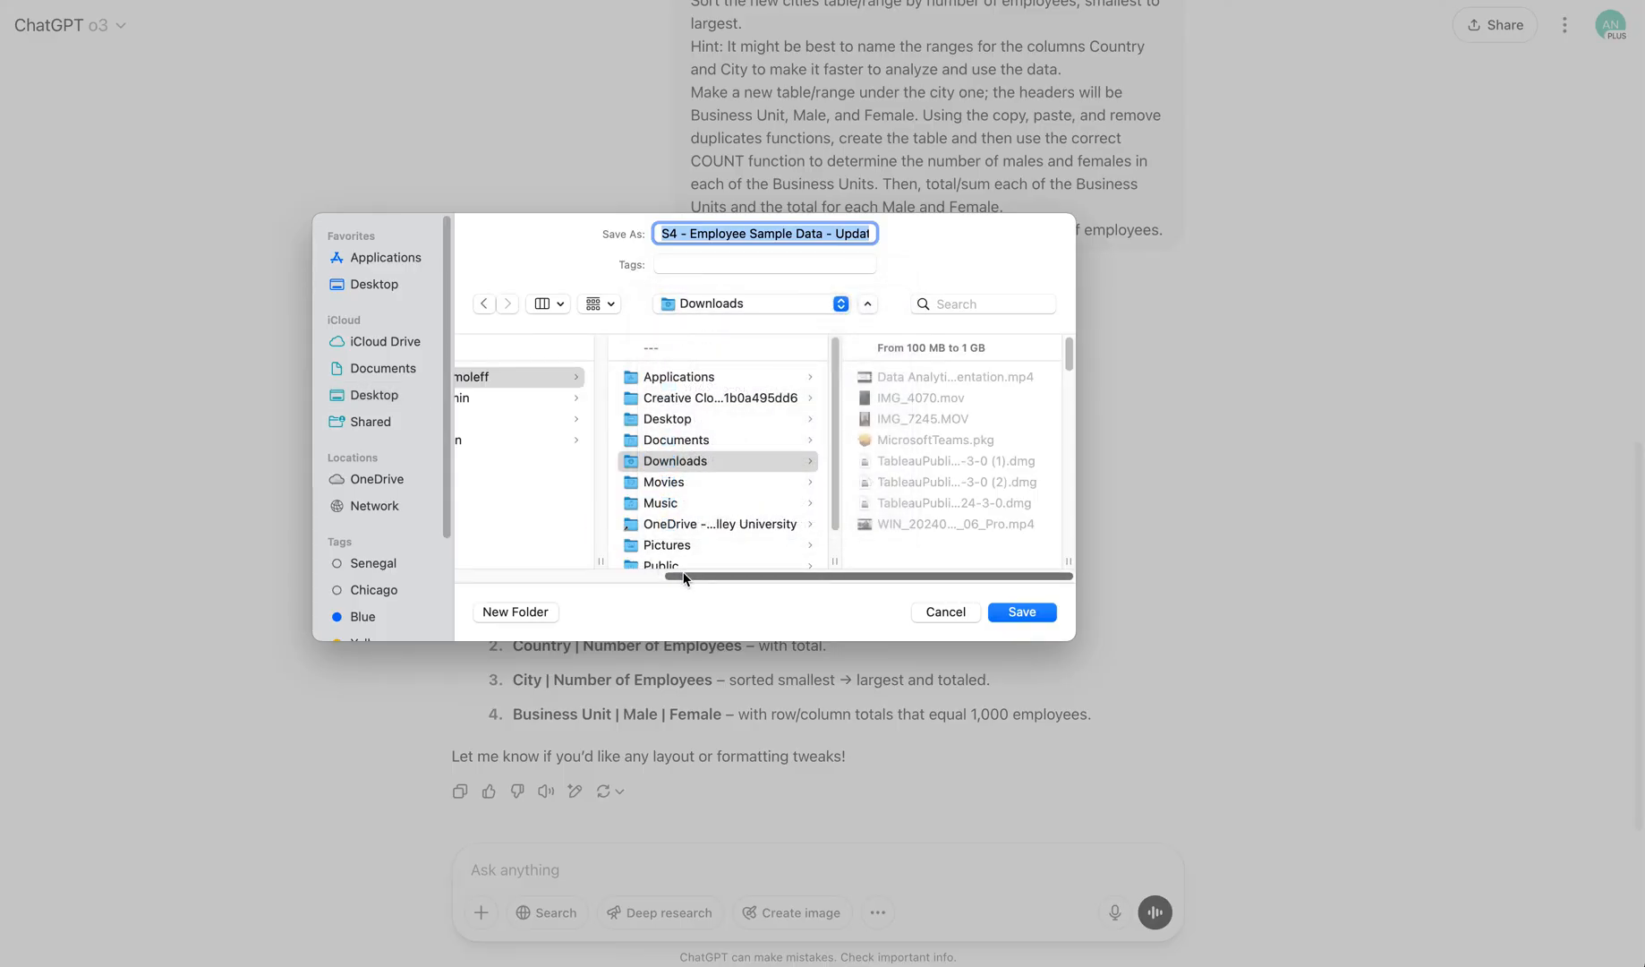
drag(685, 577, 529, 581)
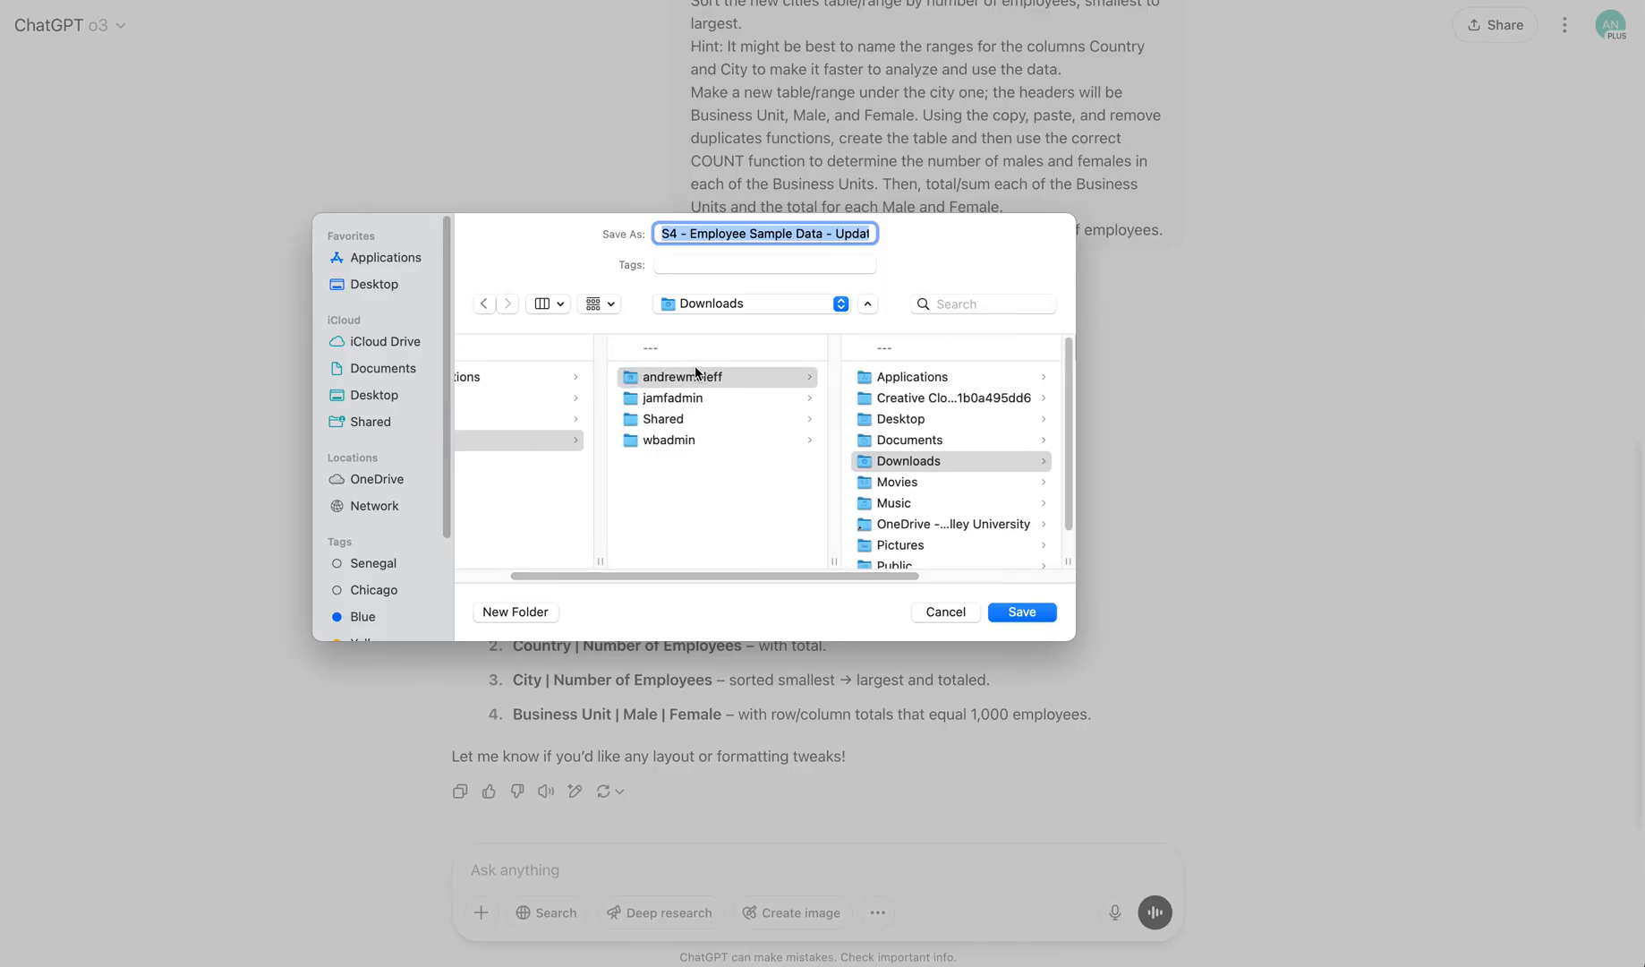
click(880, 421)
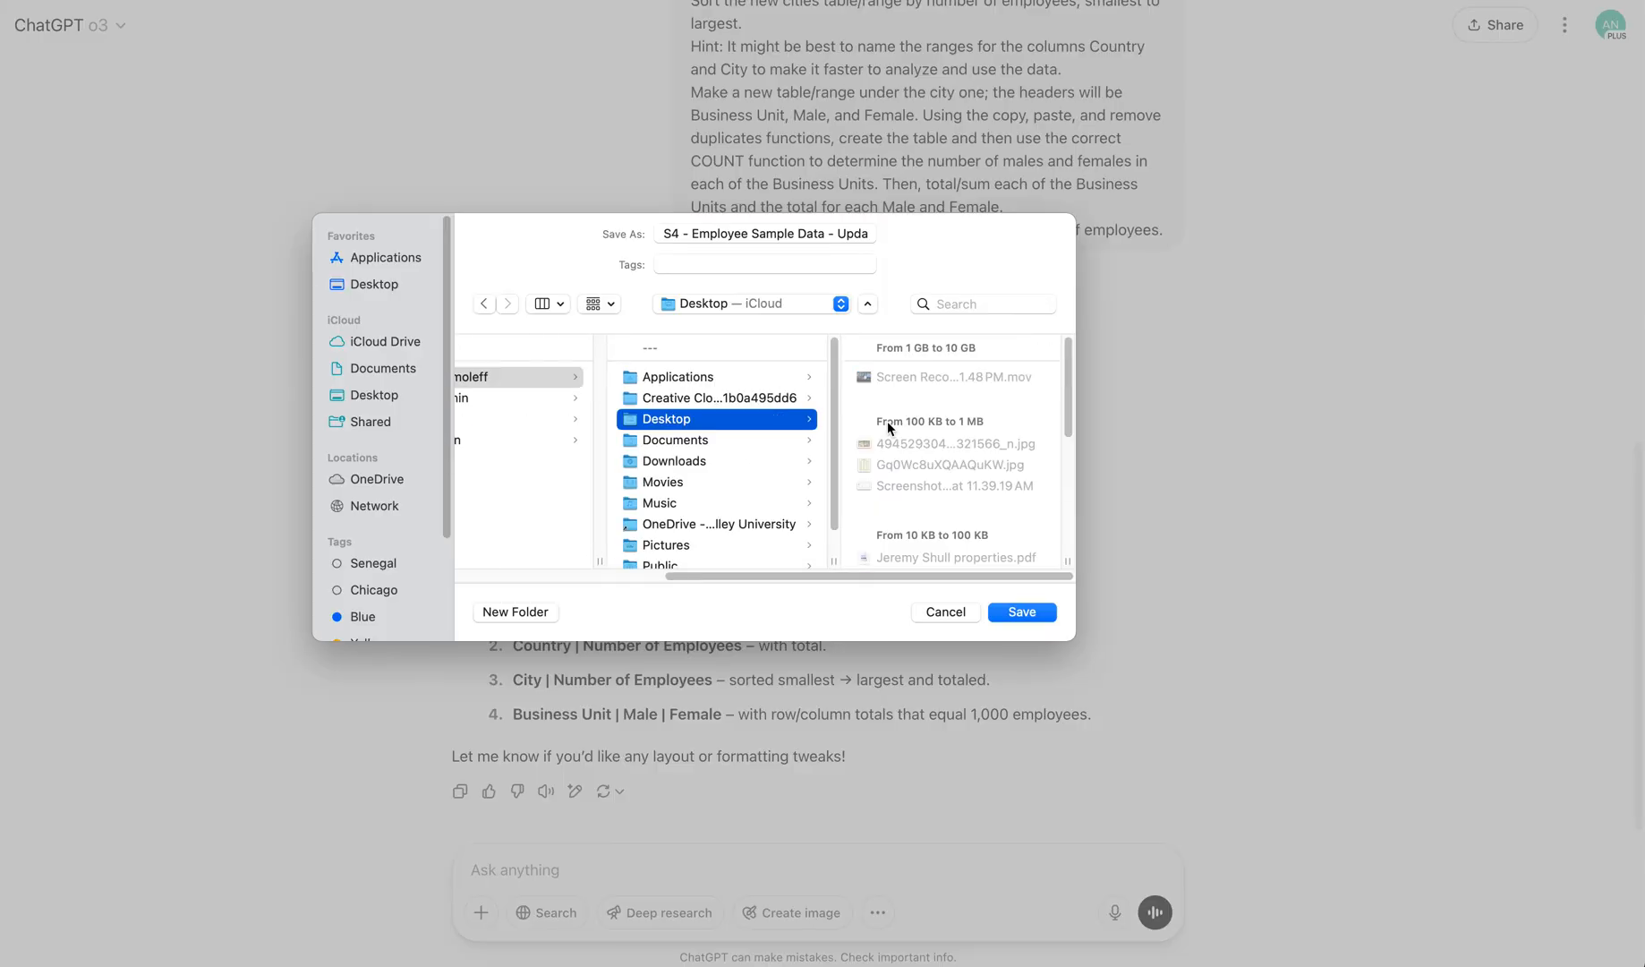
click(1022, 612)
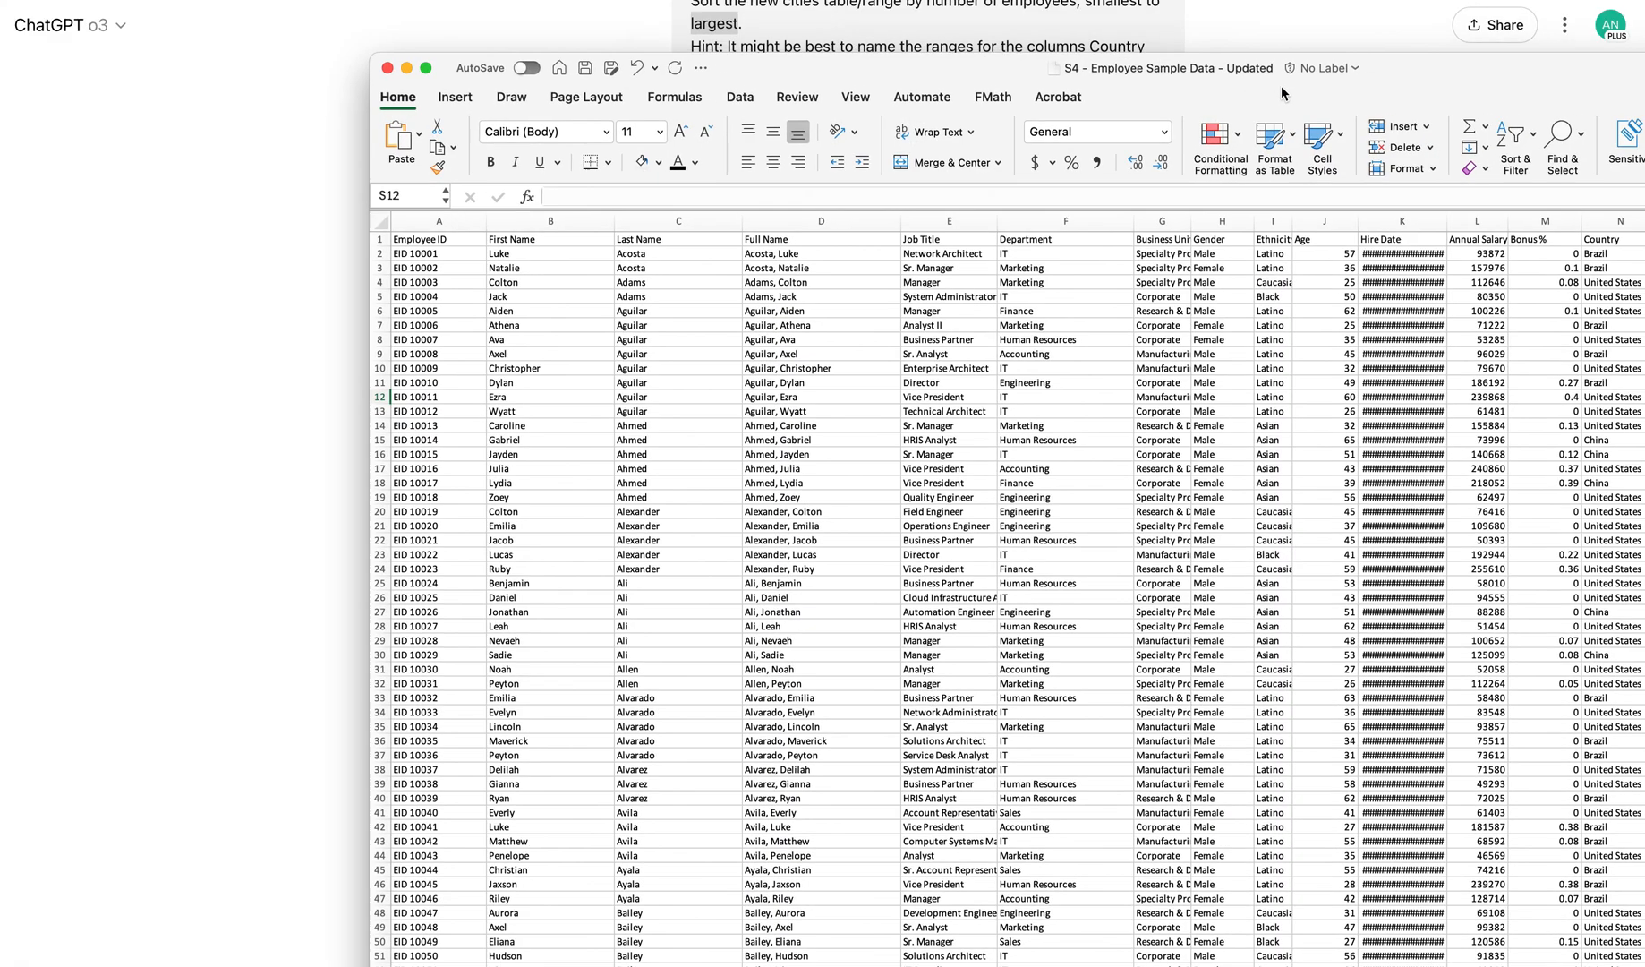
Maximize the updated workbook and check the Employee ID column down to its last row
double_click(1279, 71)
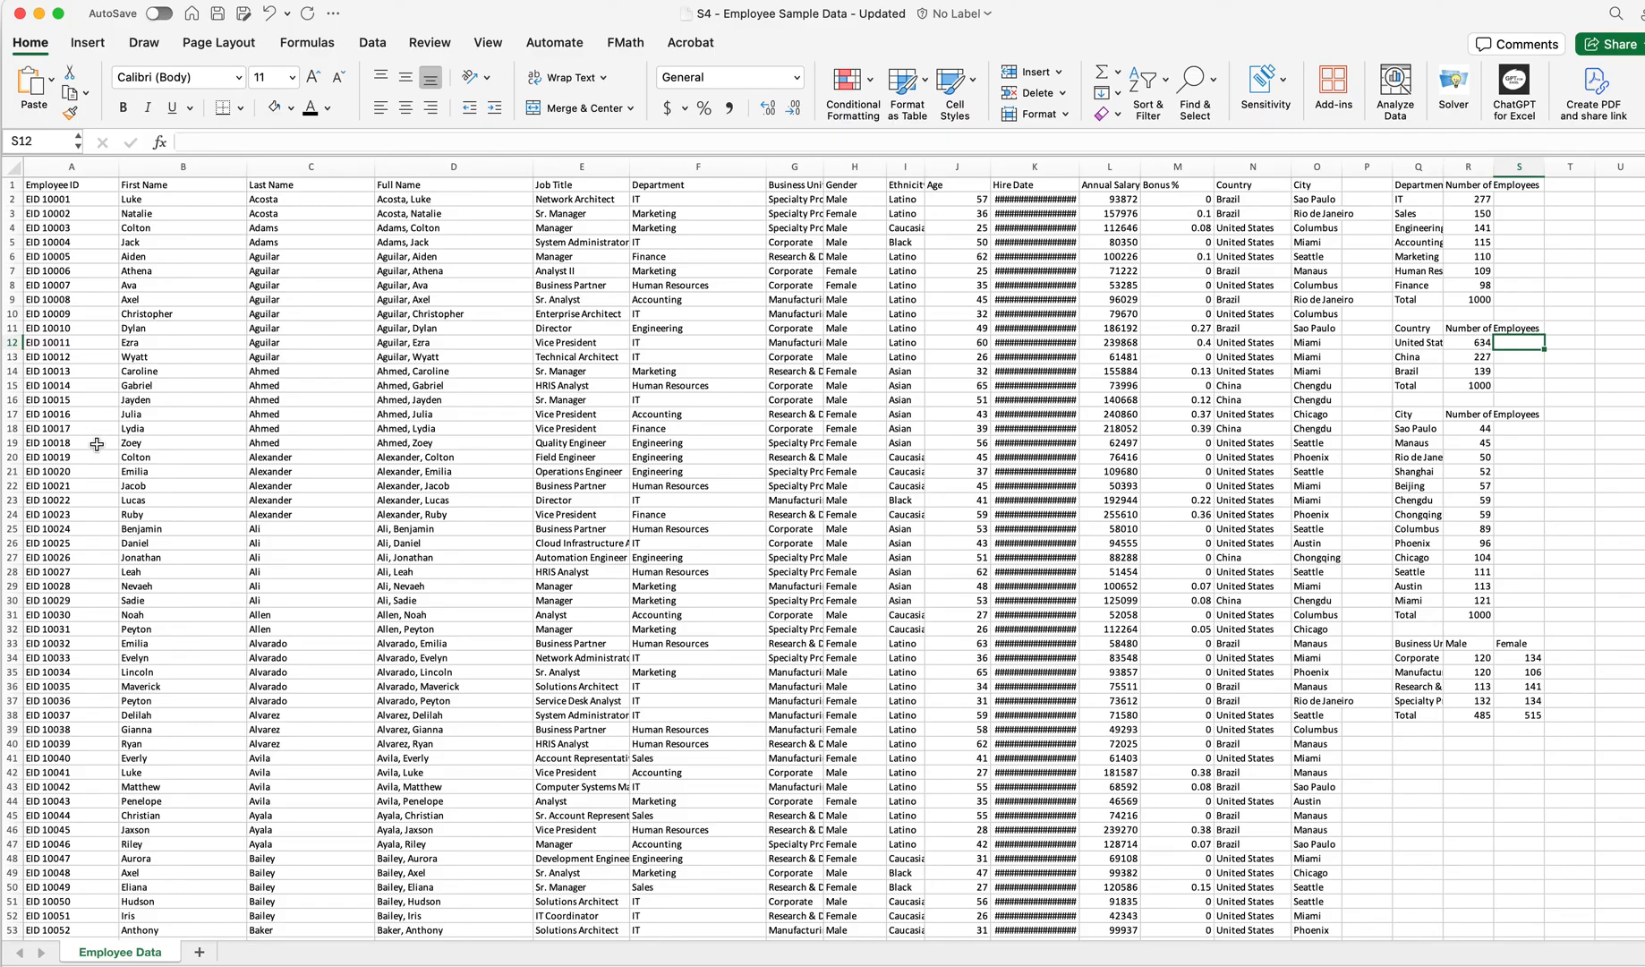
click(61, 414)
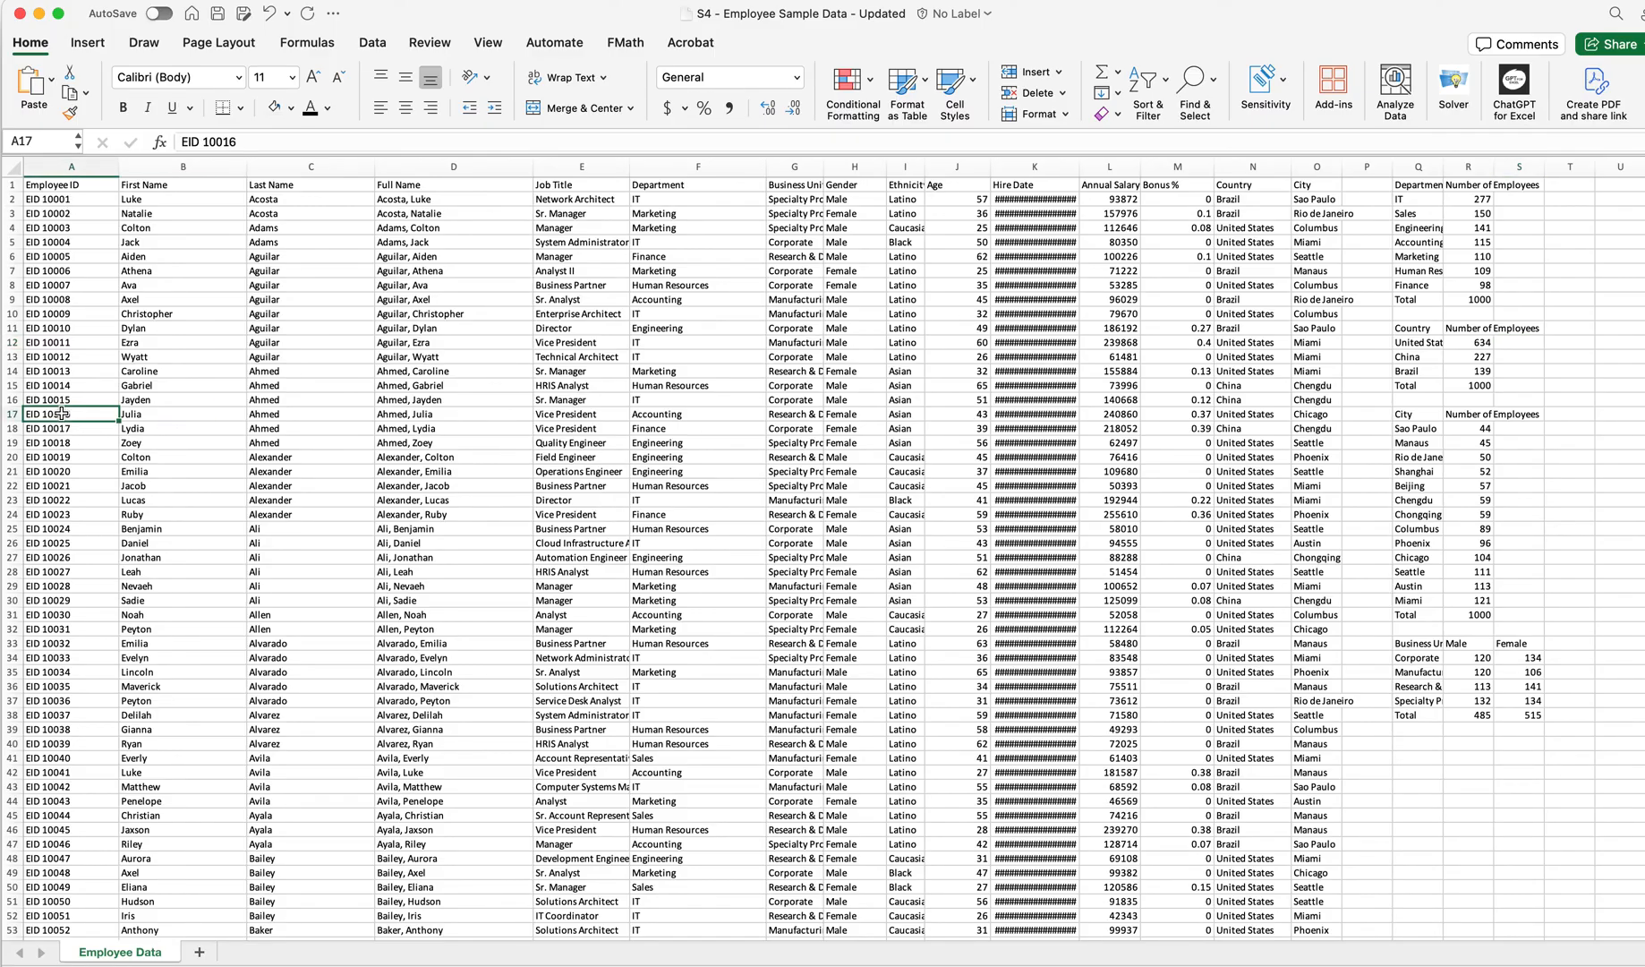
key(super+Down)
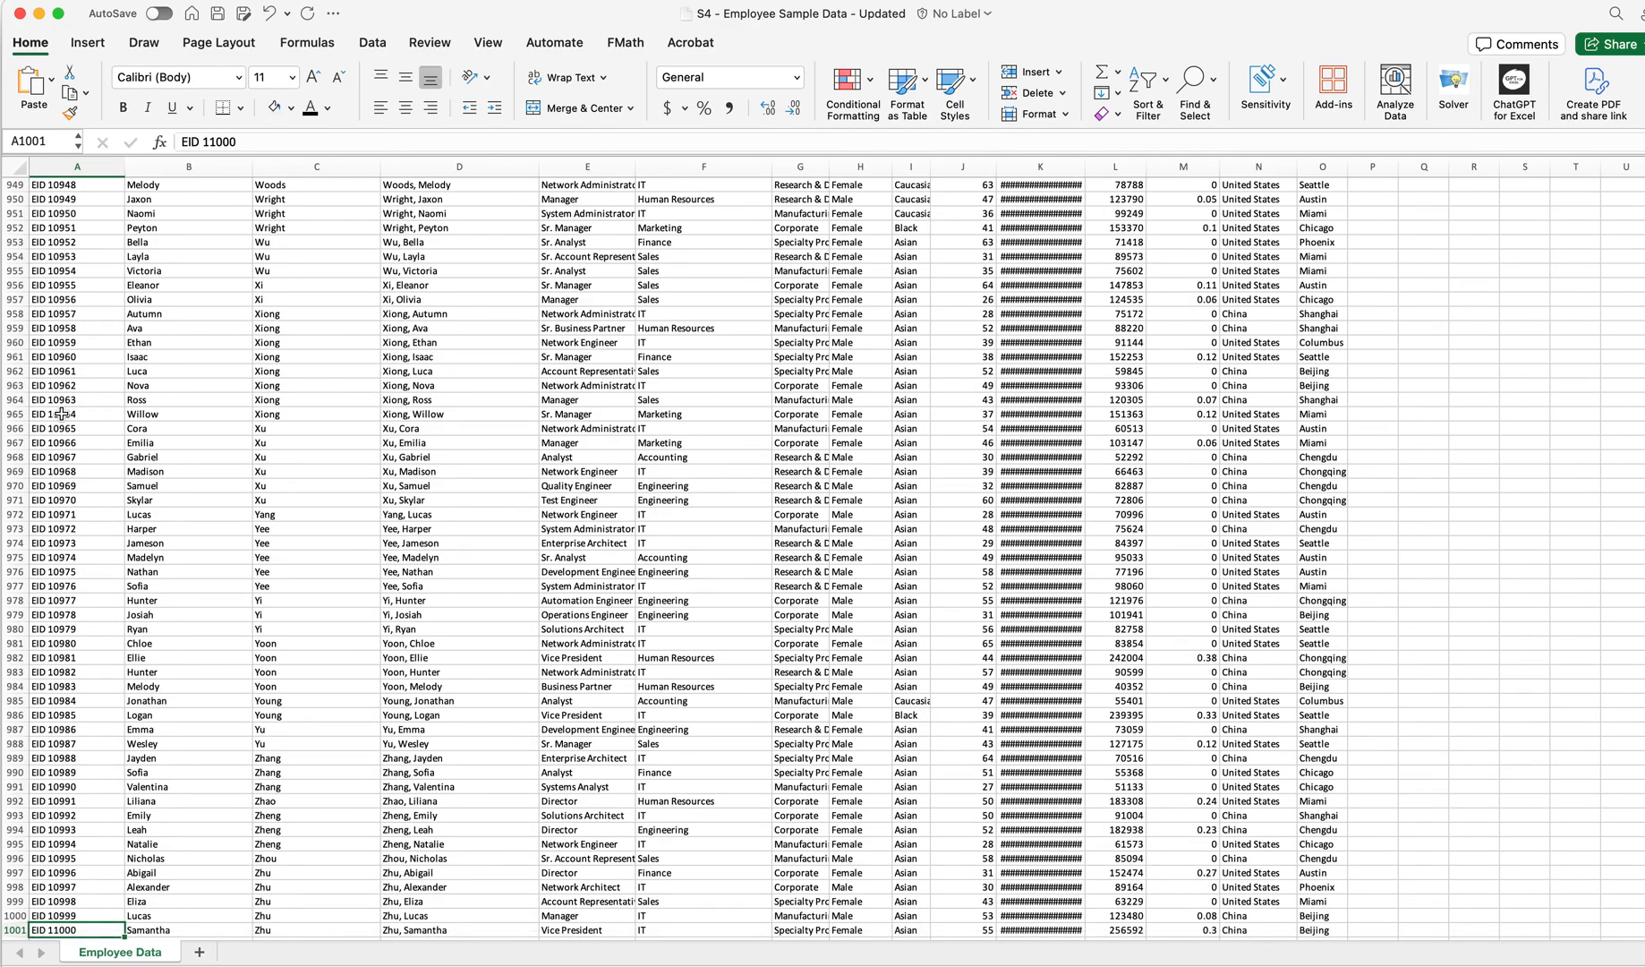
key(super+Up)
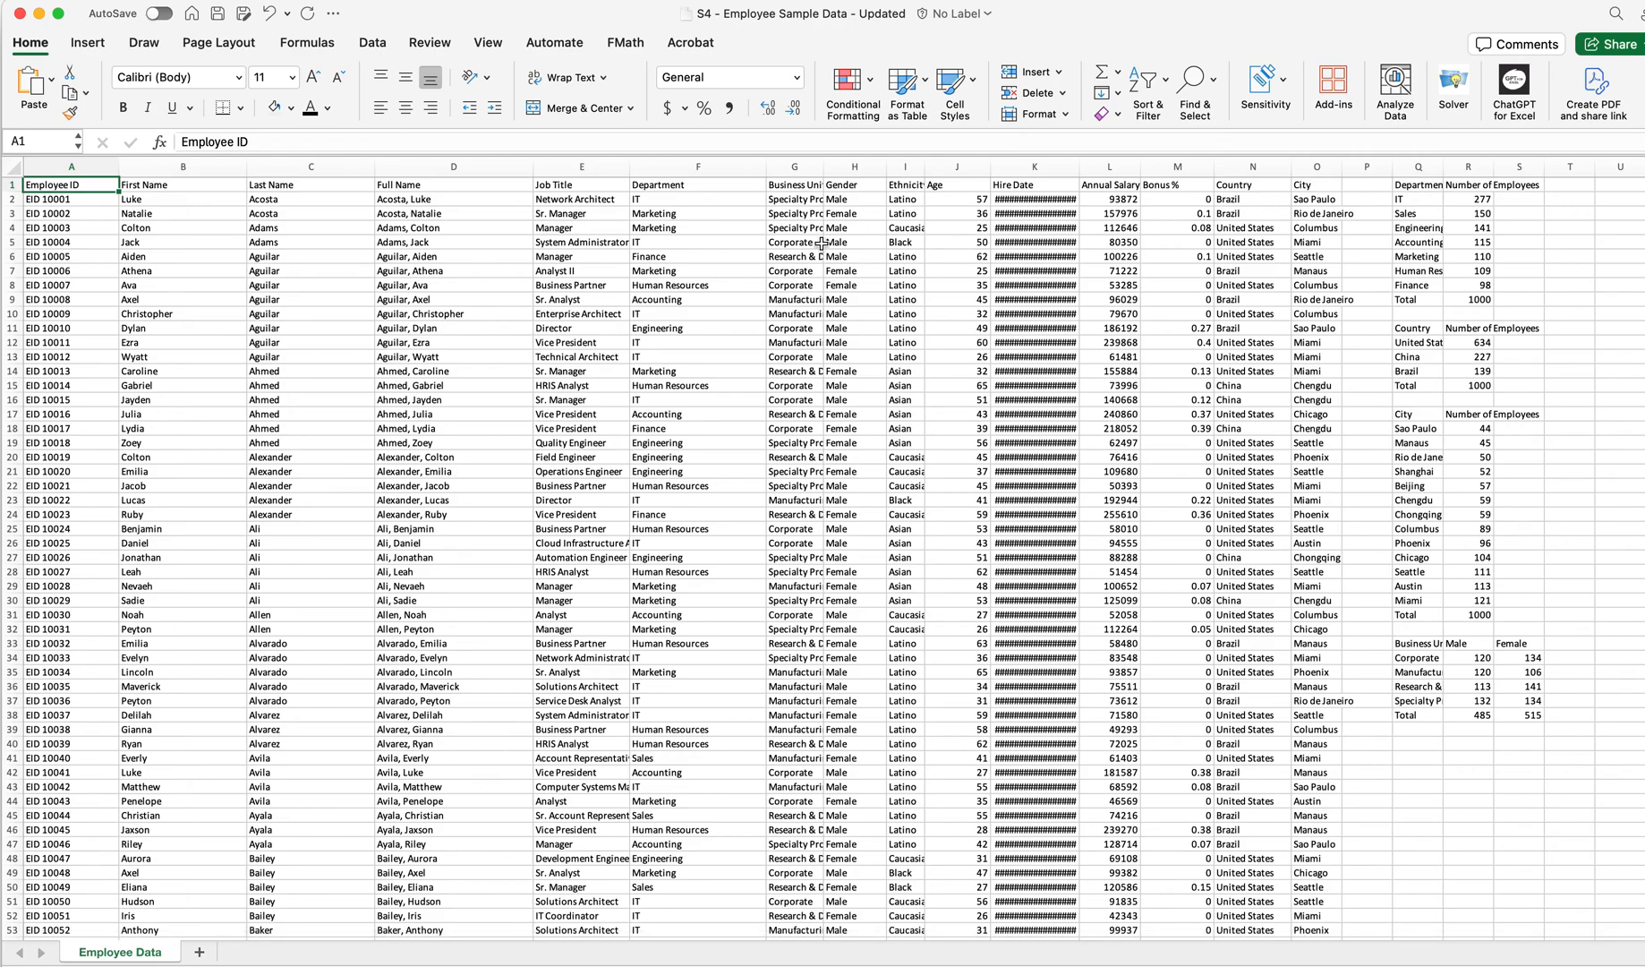
Autofit the widths of the Hire Date, Business Unit and name columns to fit their contents
double_click(1080, 170)
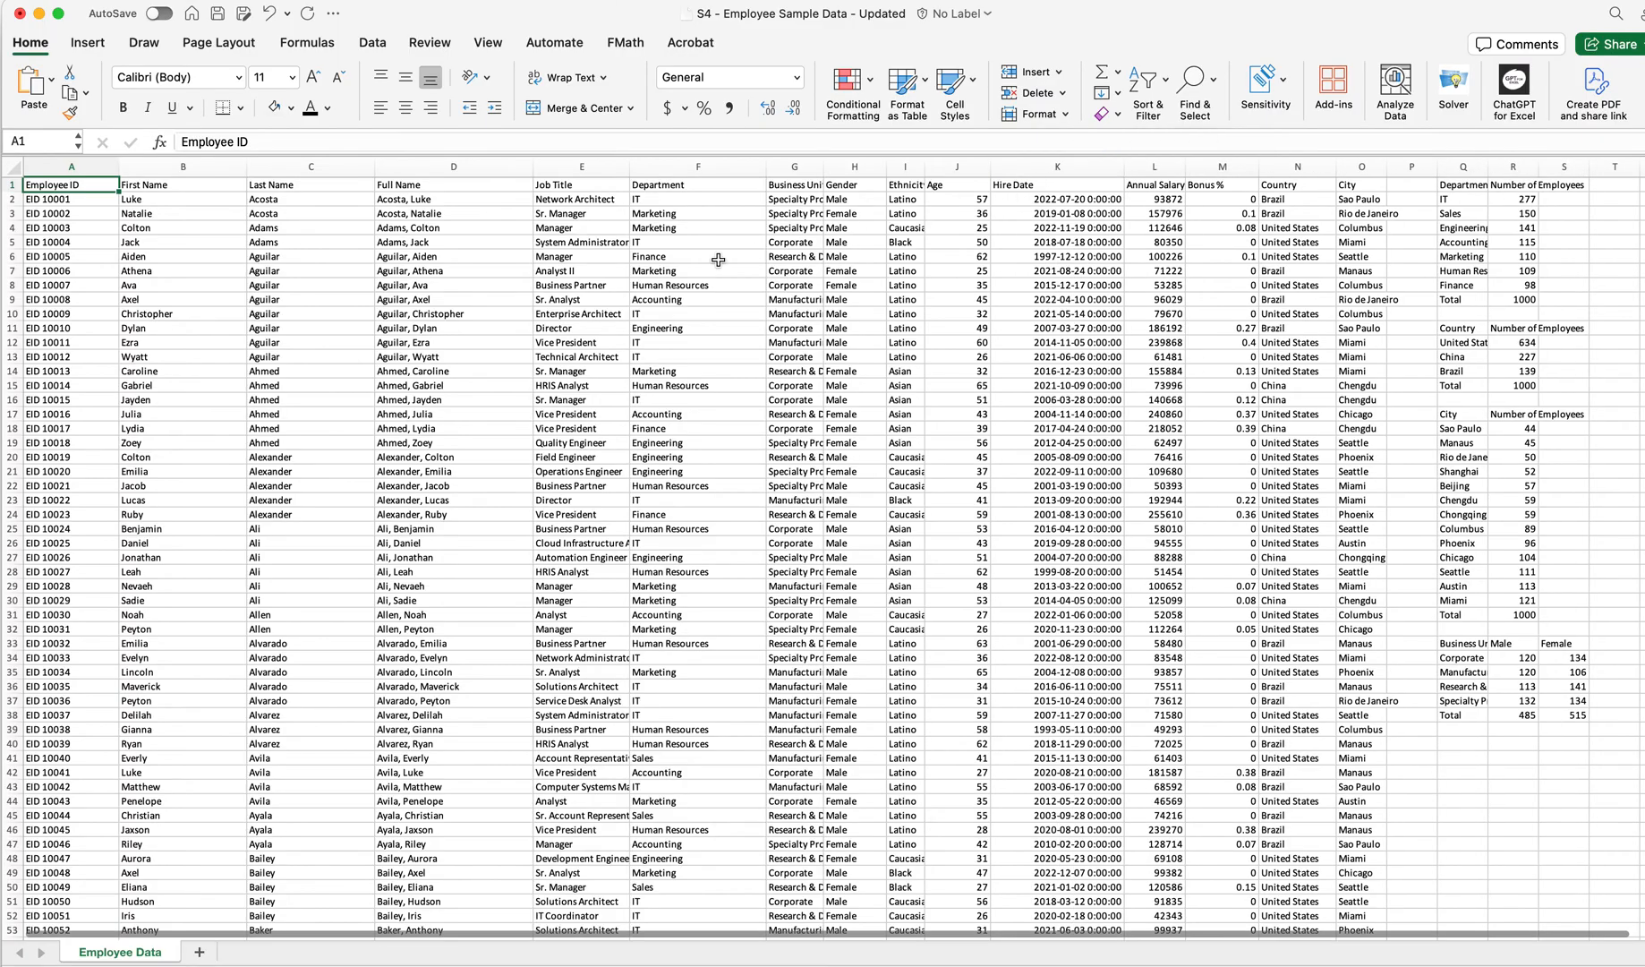
click(432, 200)
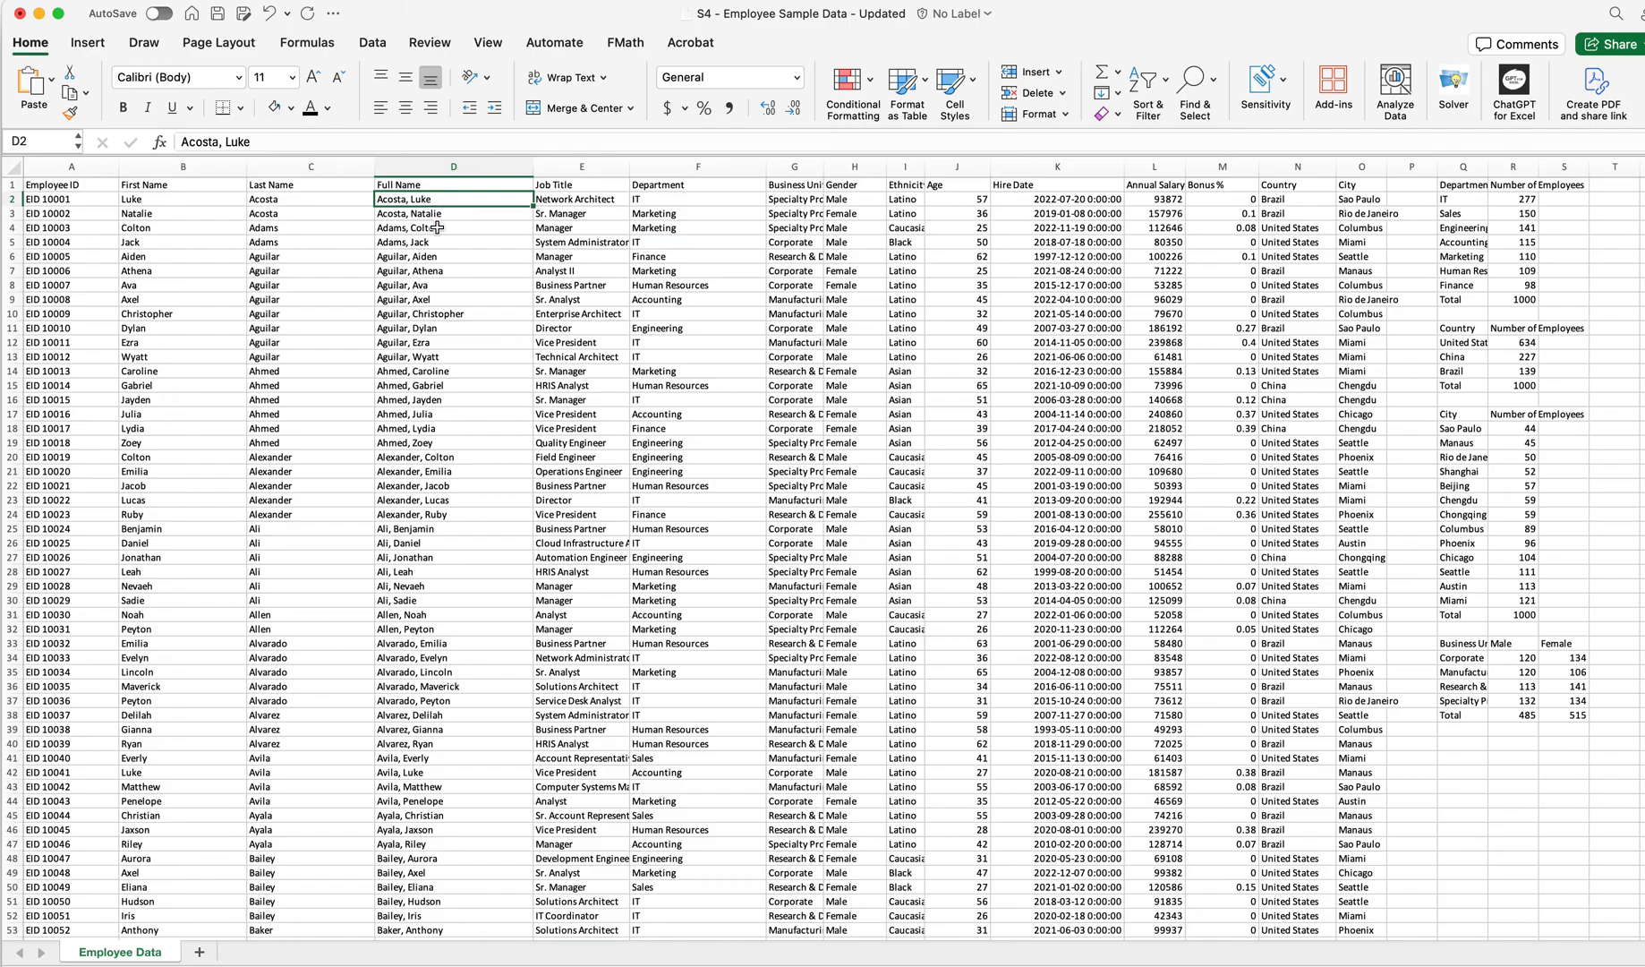
click(597, 201)
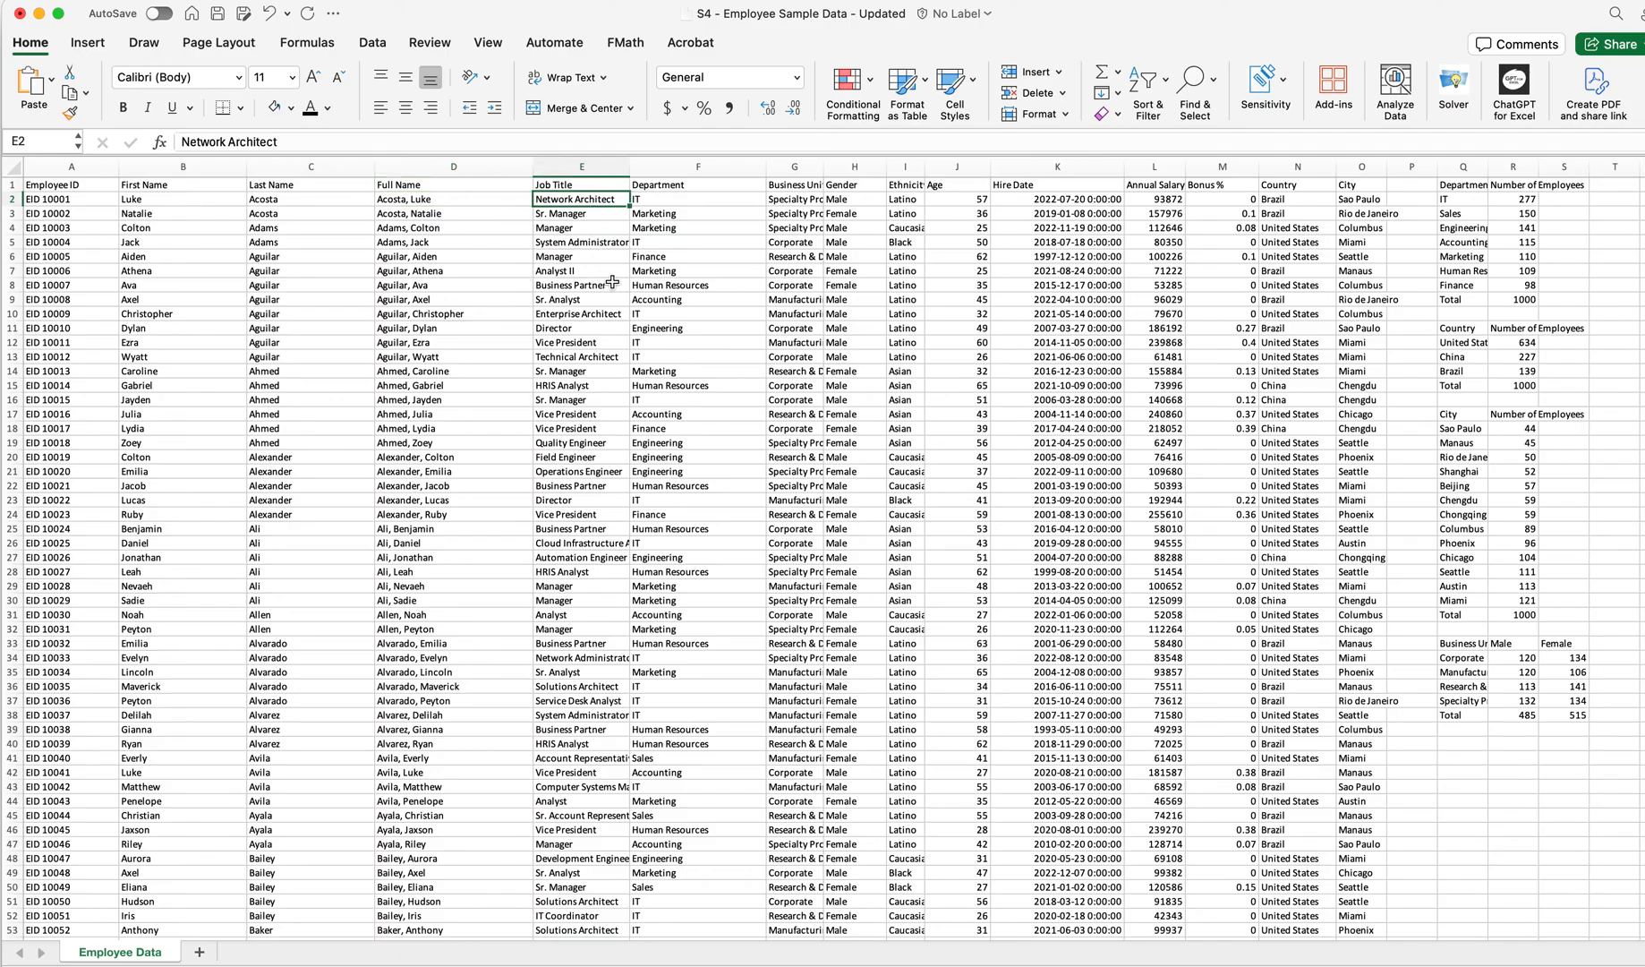
double_click(826, 173)
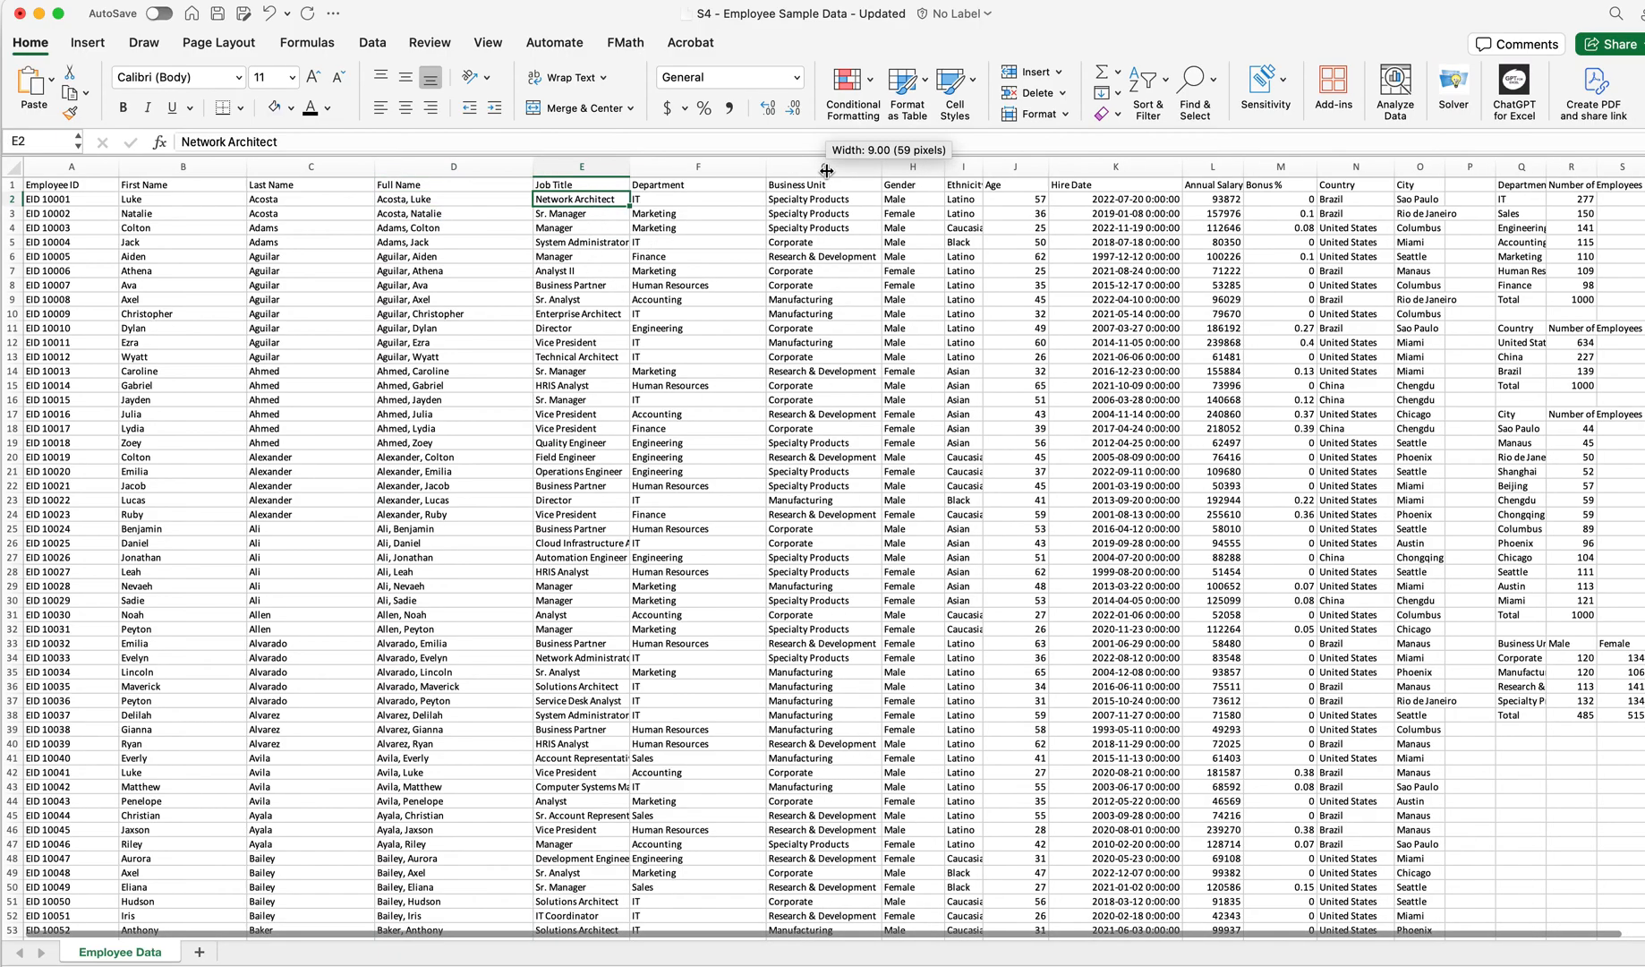
drag(766, 170, 742, 170)
drag(532, 168, 83, 174)
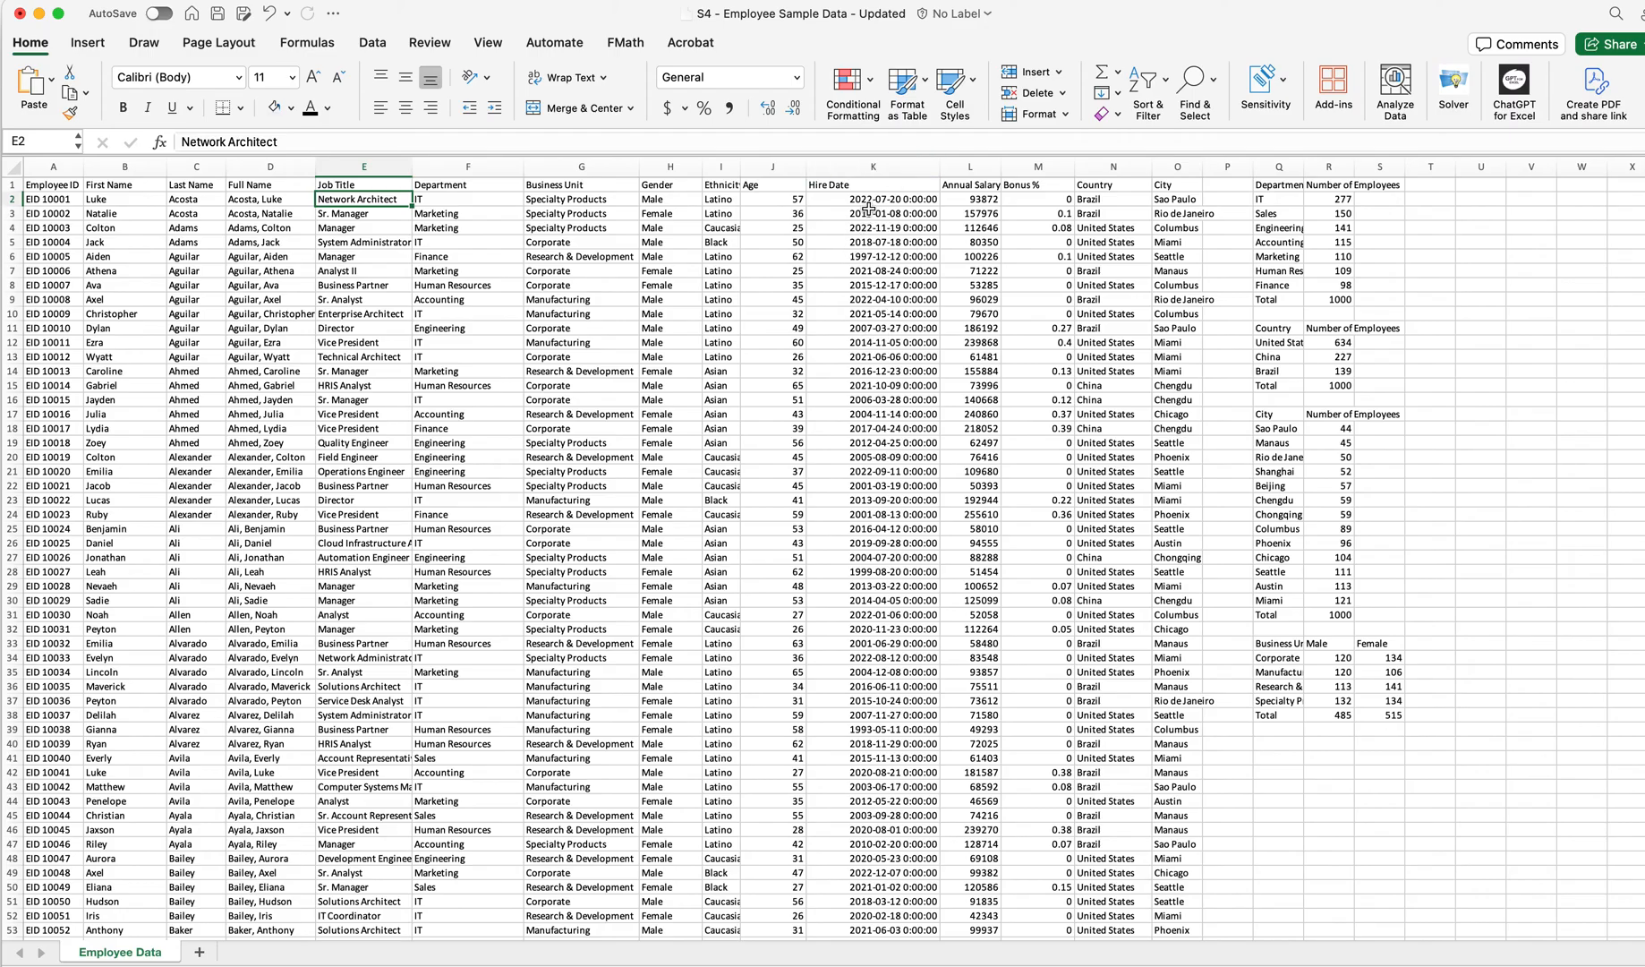
Format the Hire Date column as Short Date
click(868, 167)
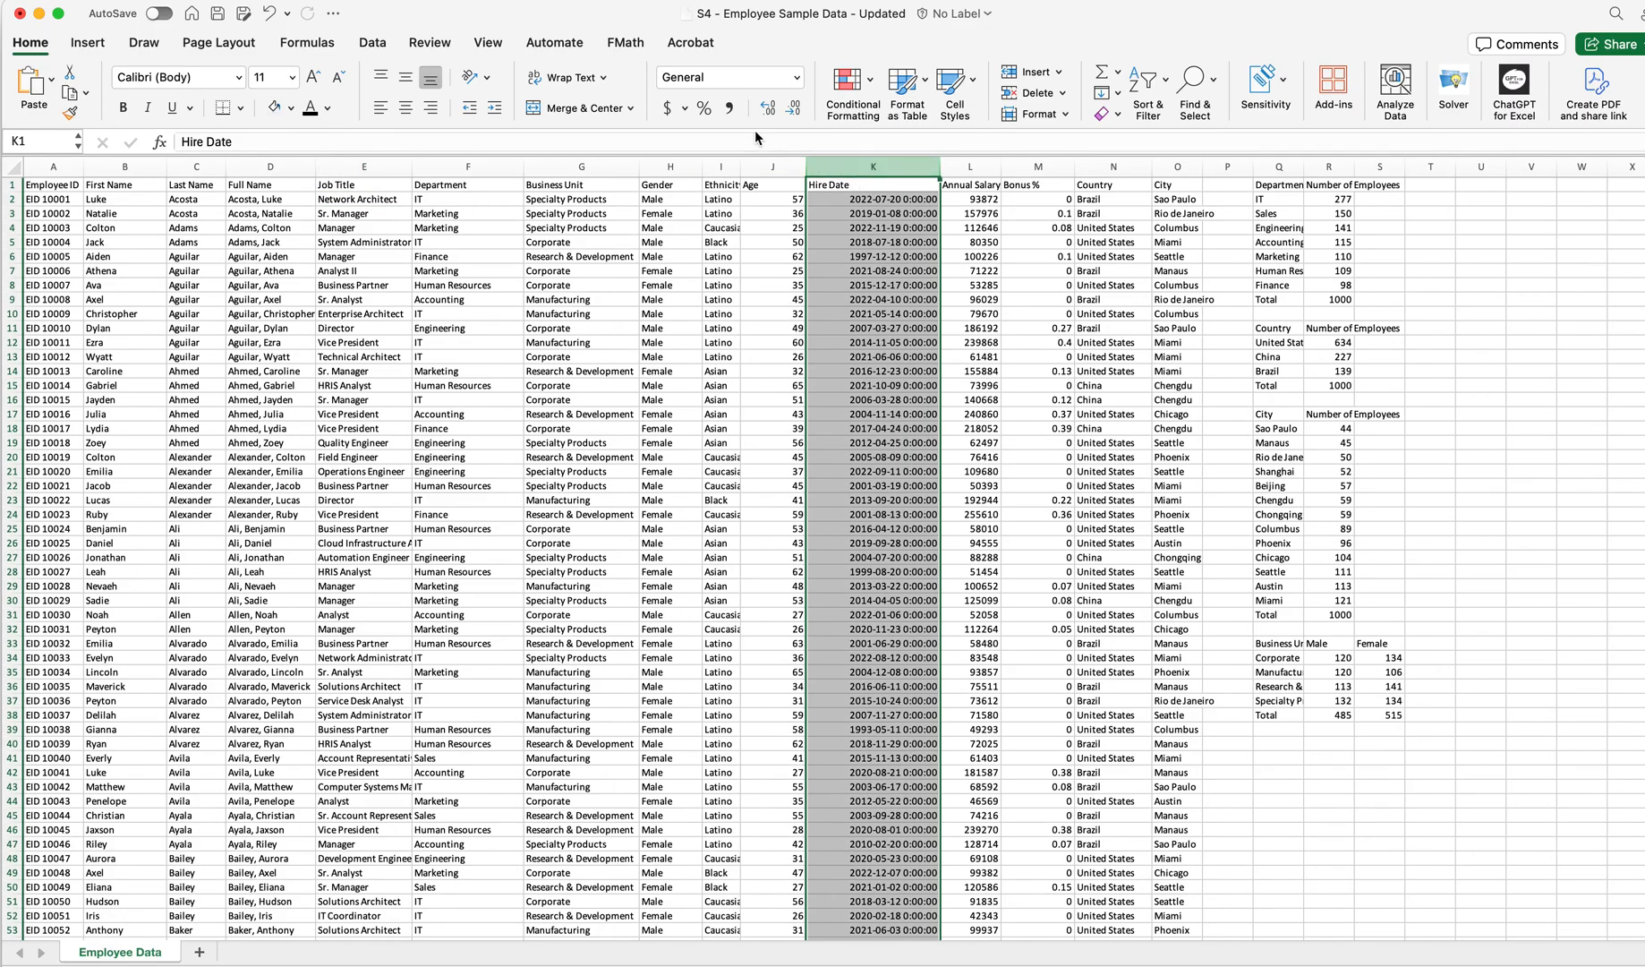
click(795, 78)
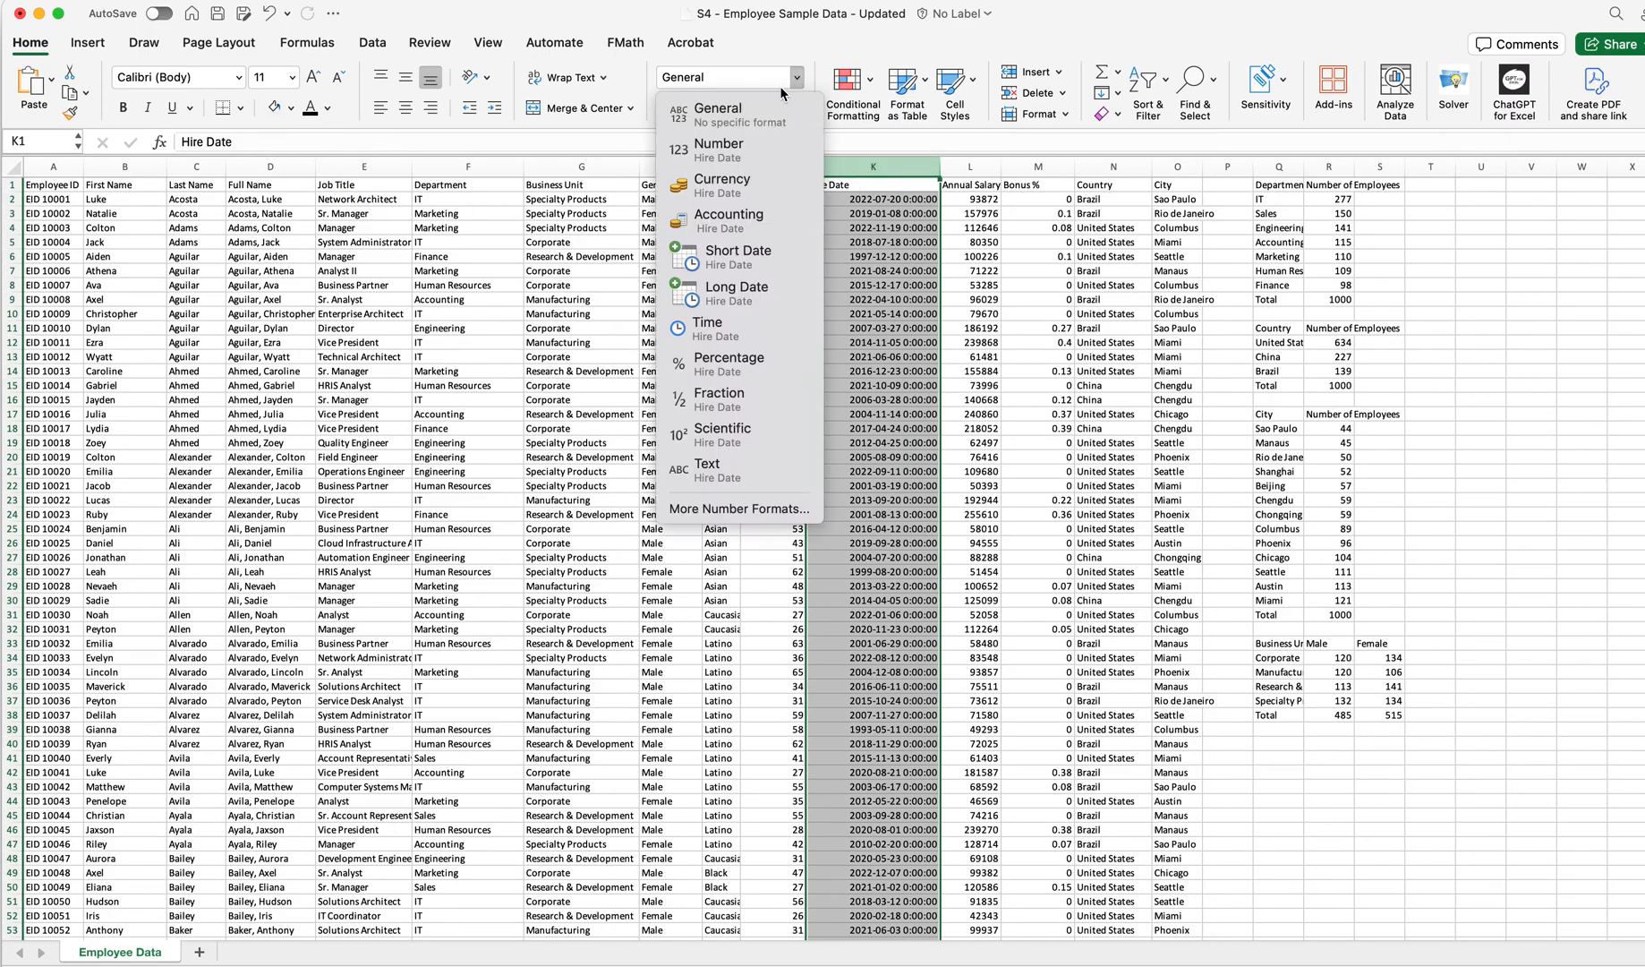
click(729, 266)
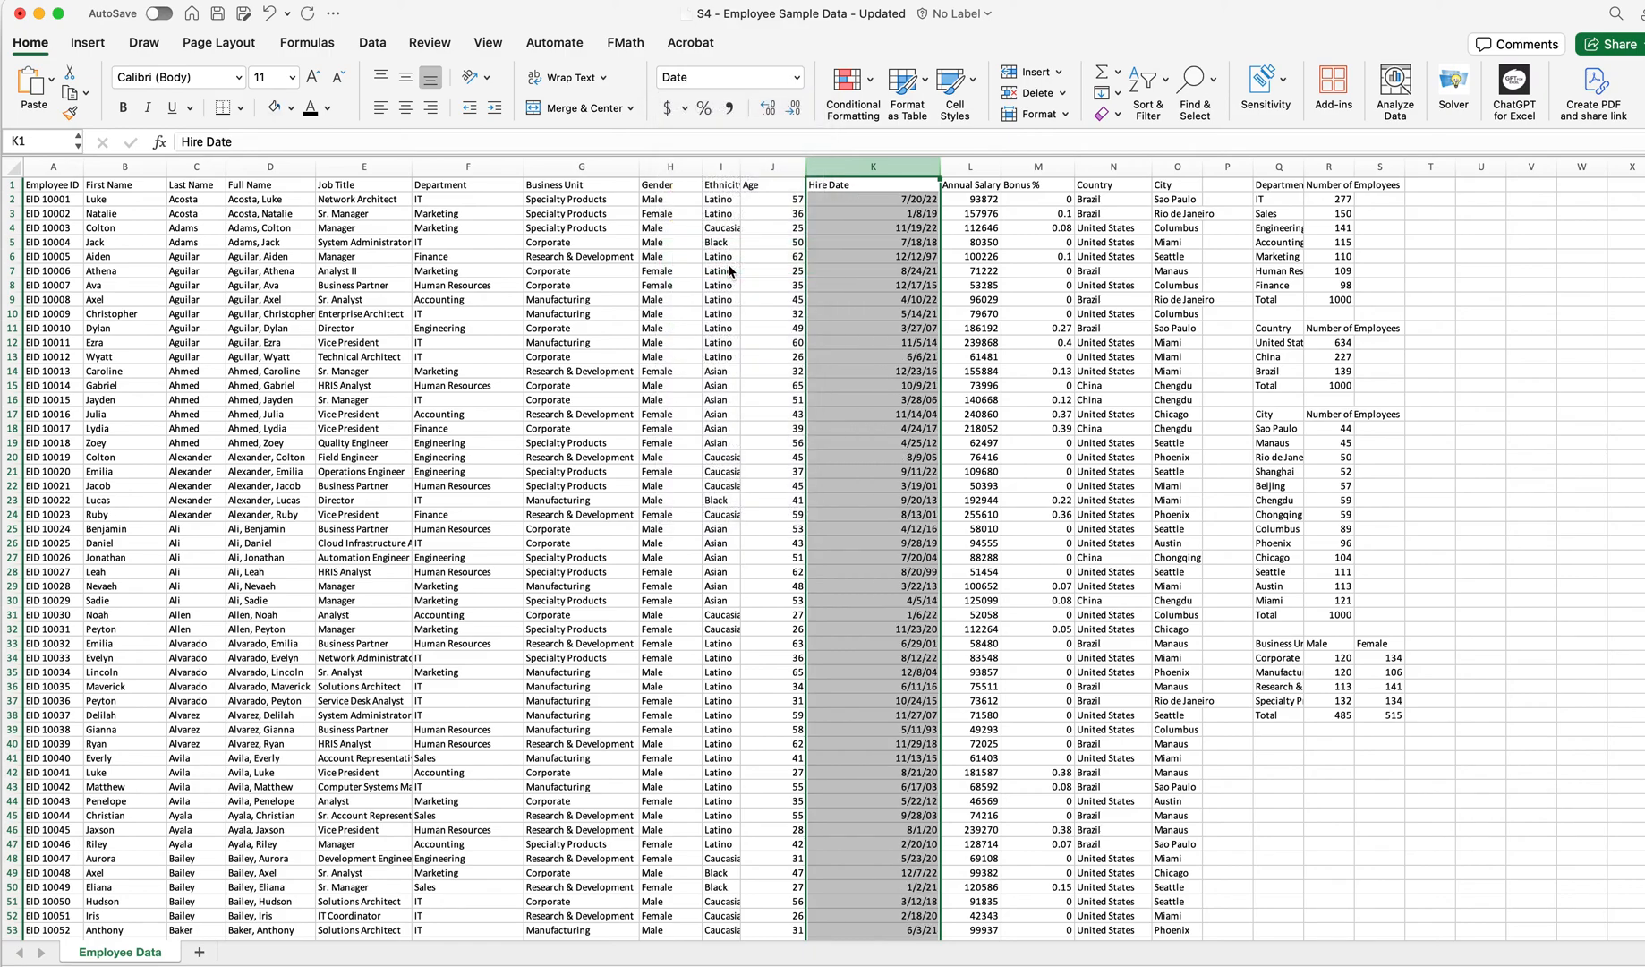
Resize the Hire Date column to fit its contents and widen the Age column
double_click(943, 165)
double_click(805, 164)
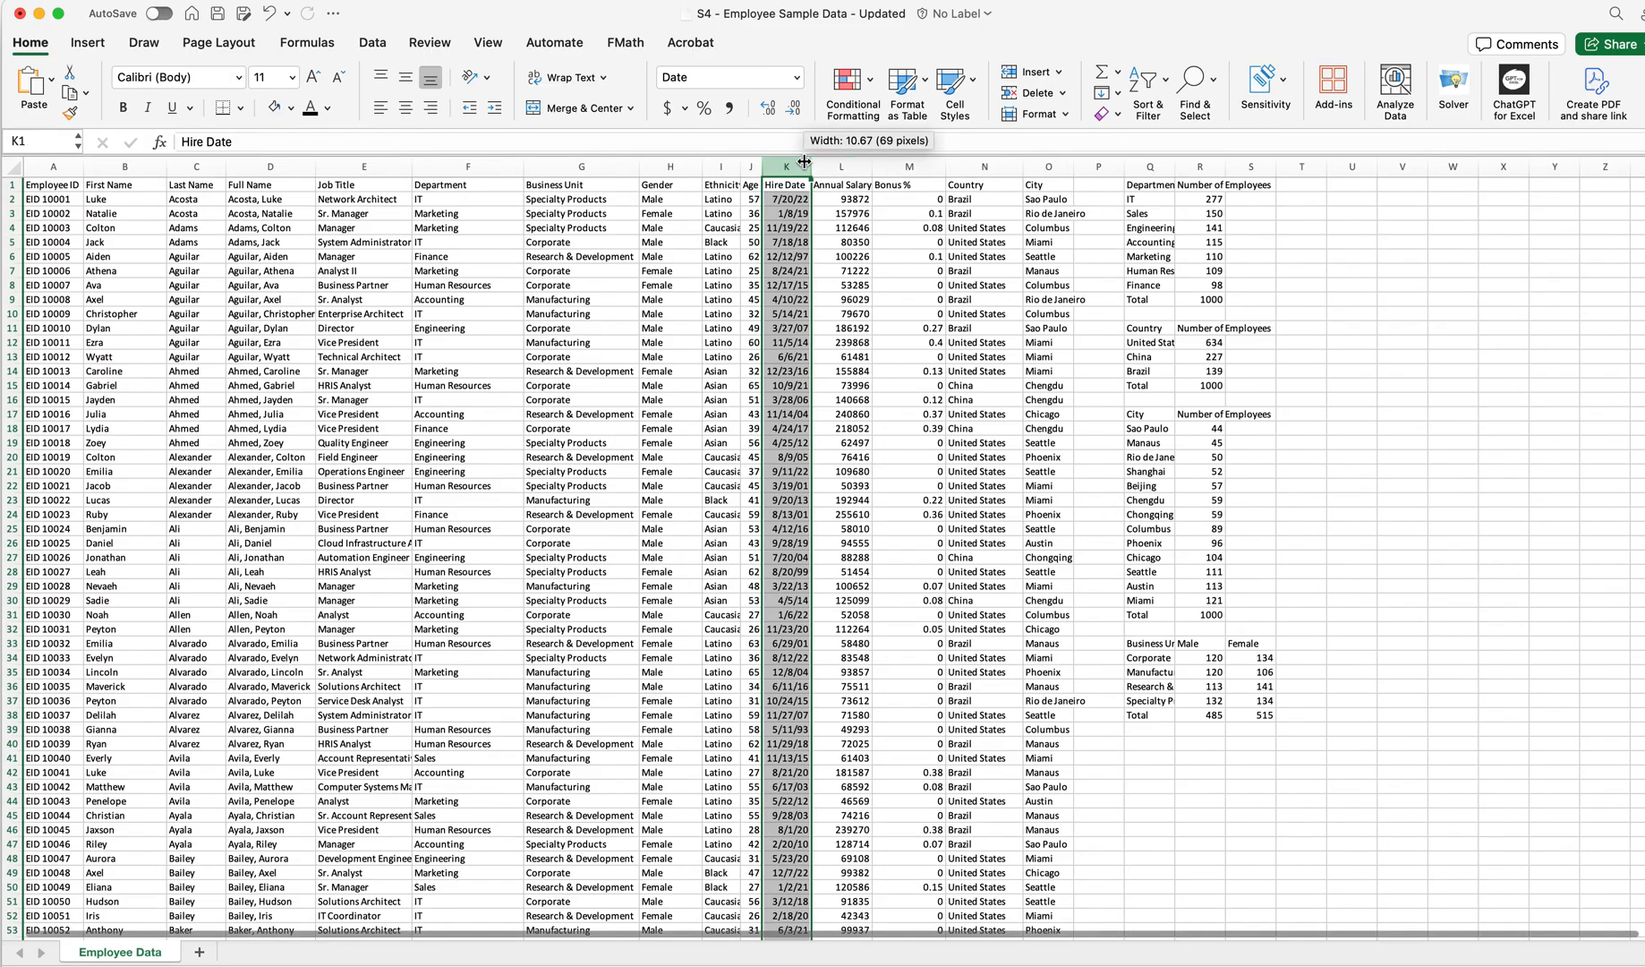
drag(760, 168, 823, 169)
Right-align the Age column header
click(757, 186)
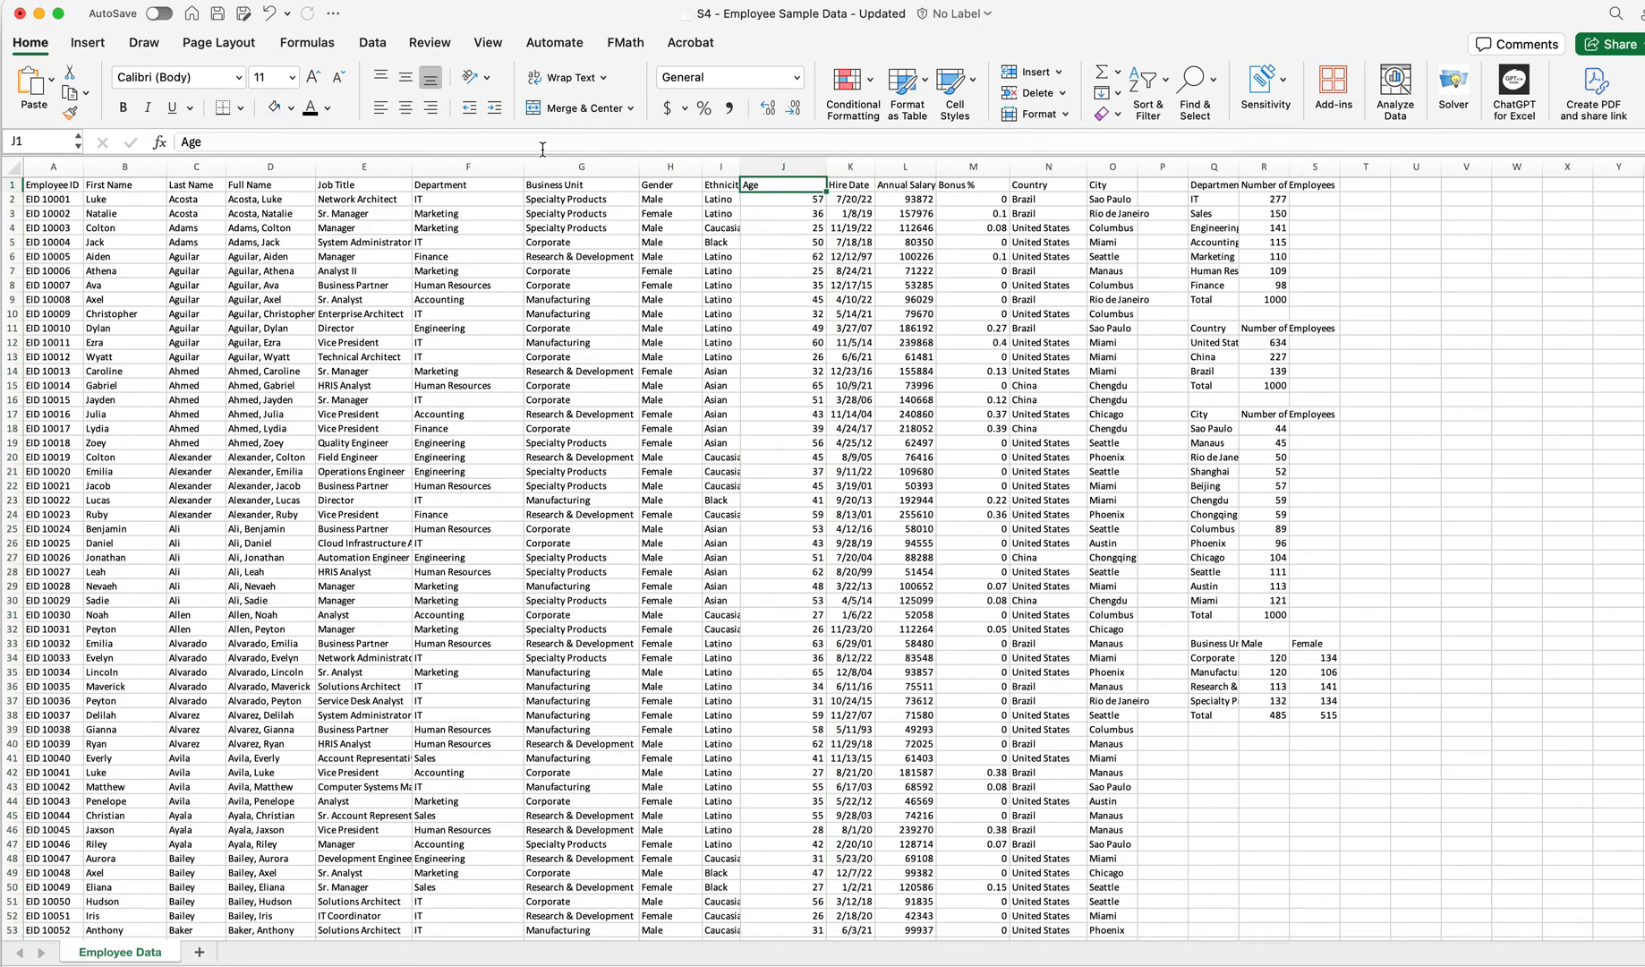
click(403, 110)
click(430, 107)
Format the Annual Salary column as Accounting with no decimal places
drag(825, 166, 955, 167)
click(933, 167)
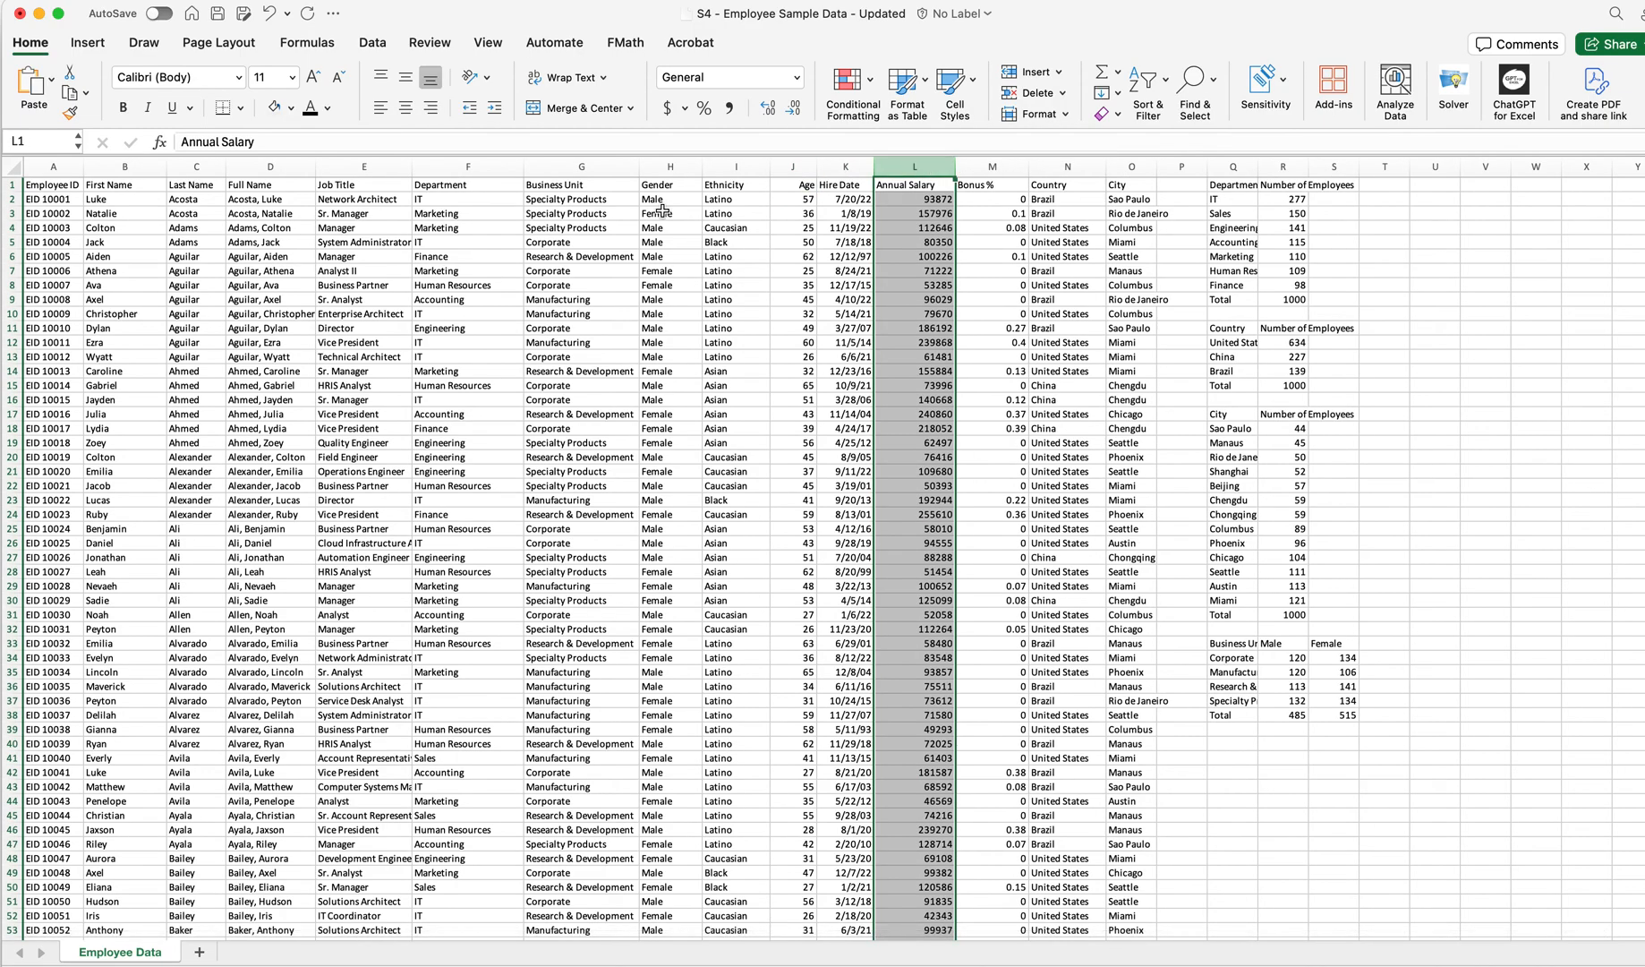
click(796, 79)
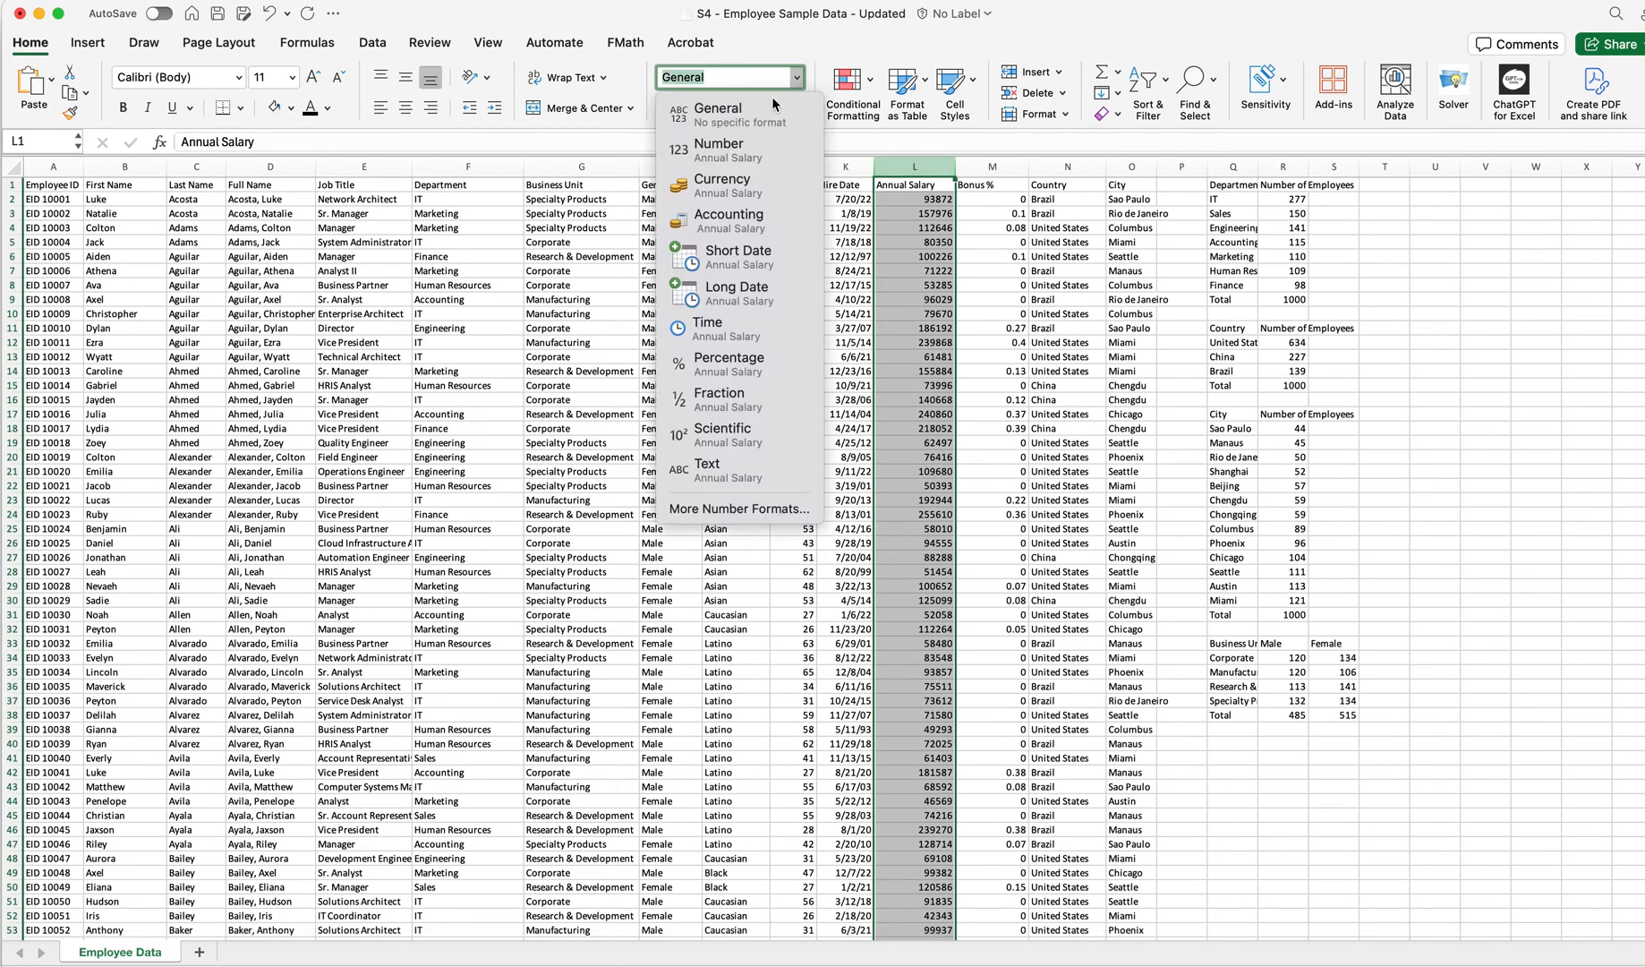
click(750, 221)
click(792, 109)
click(792, 109)
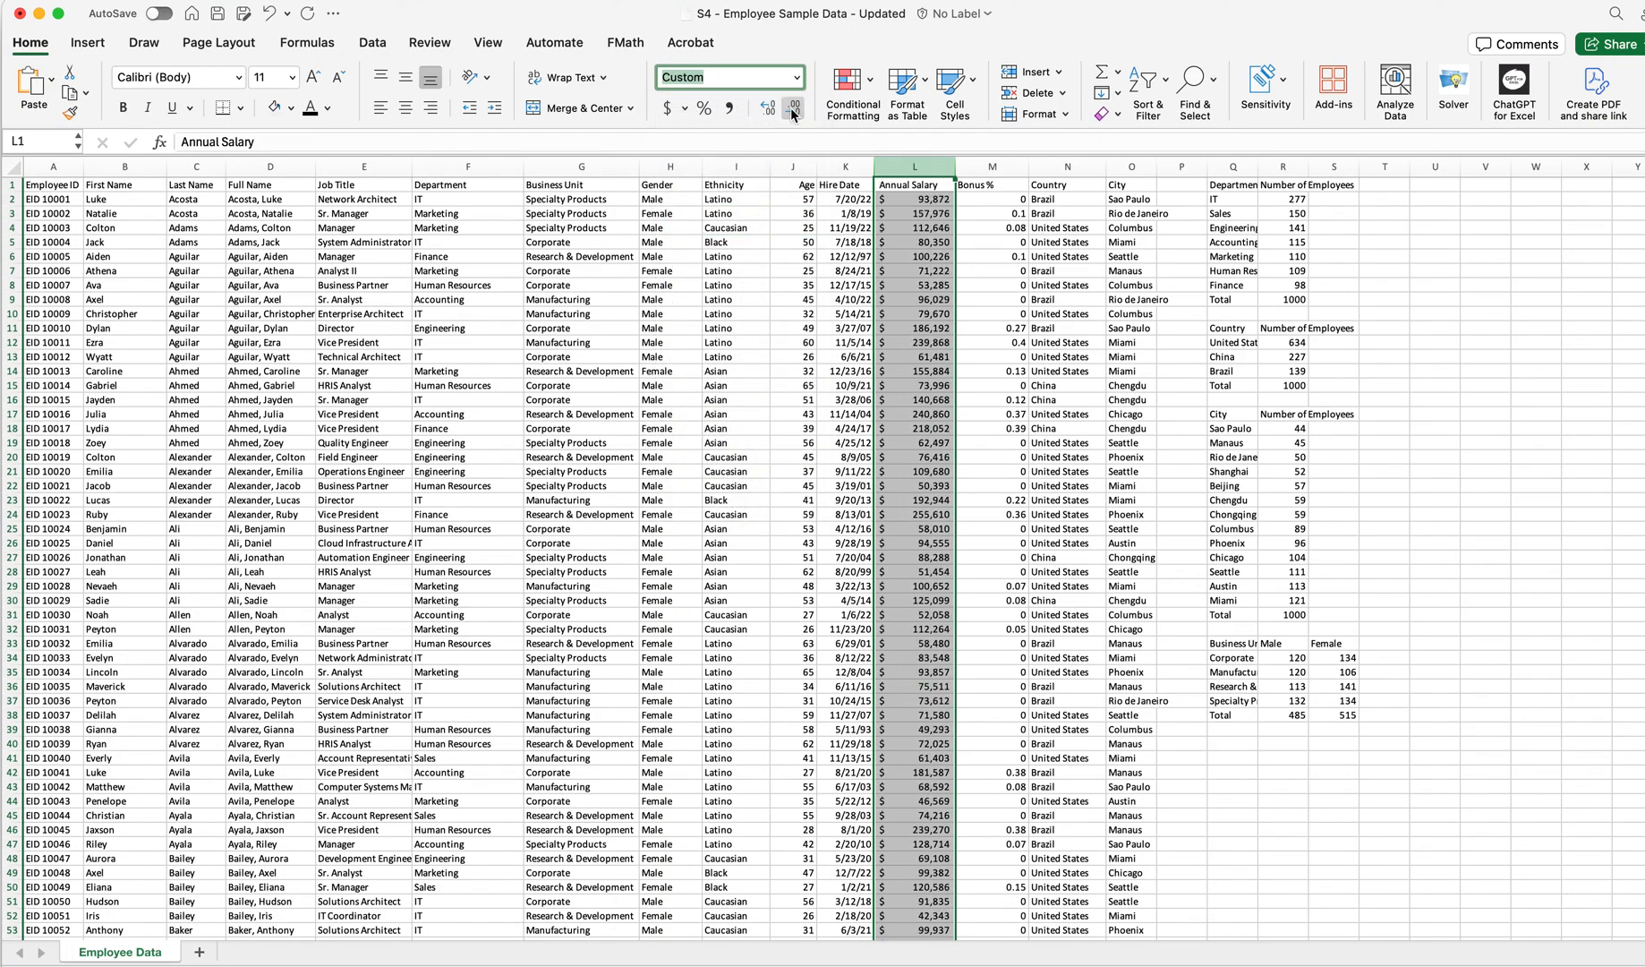
Narrow the Bonus % column and widen the summary tables' label column Q to fit the labels
mouse_move(1029, 166)
mouse_down()
mouse_move(991, 166)
mouse_move(1008, 167)
mouse_up()
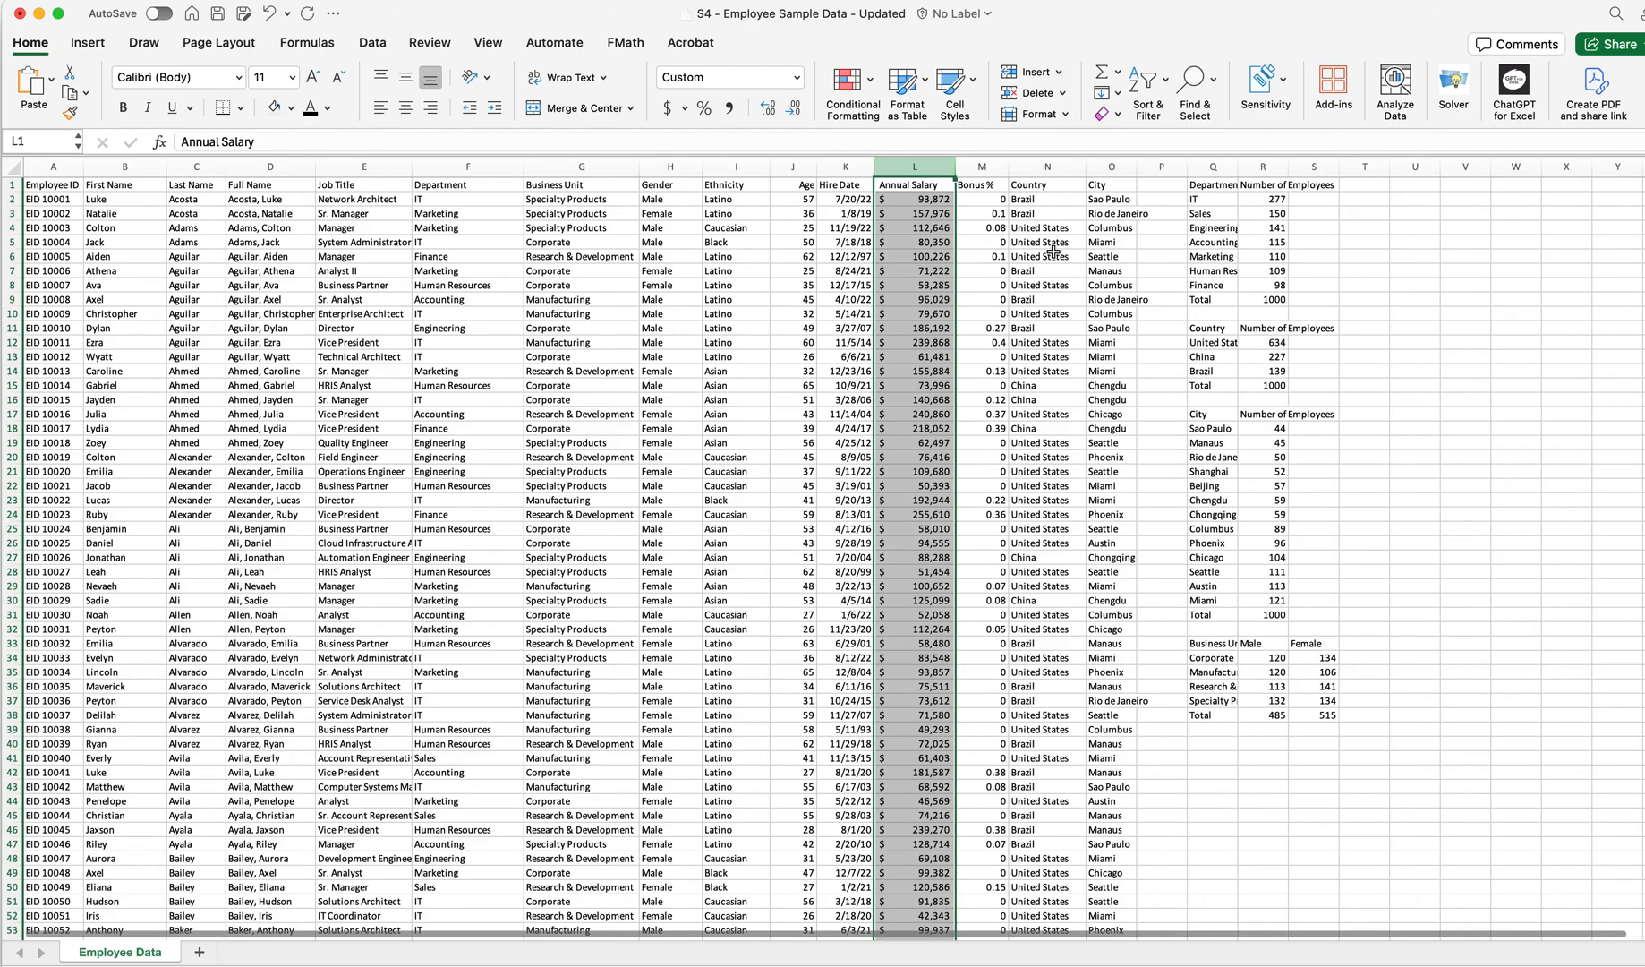
scroll(751, 937, right, 1)
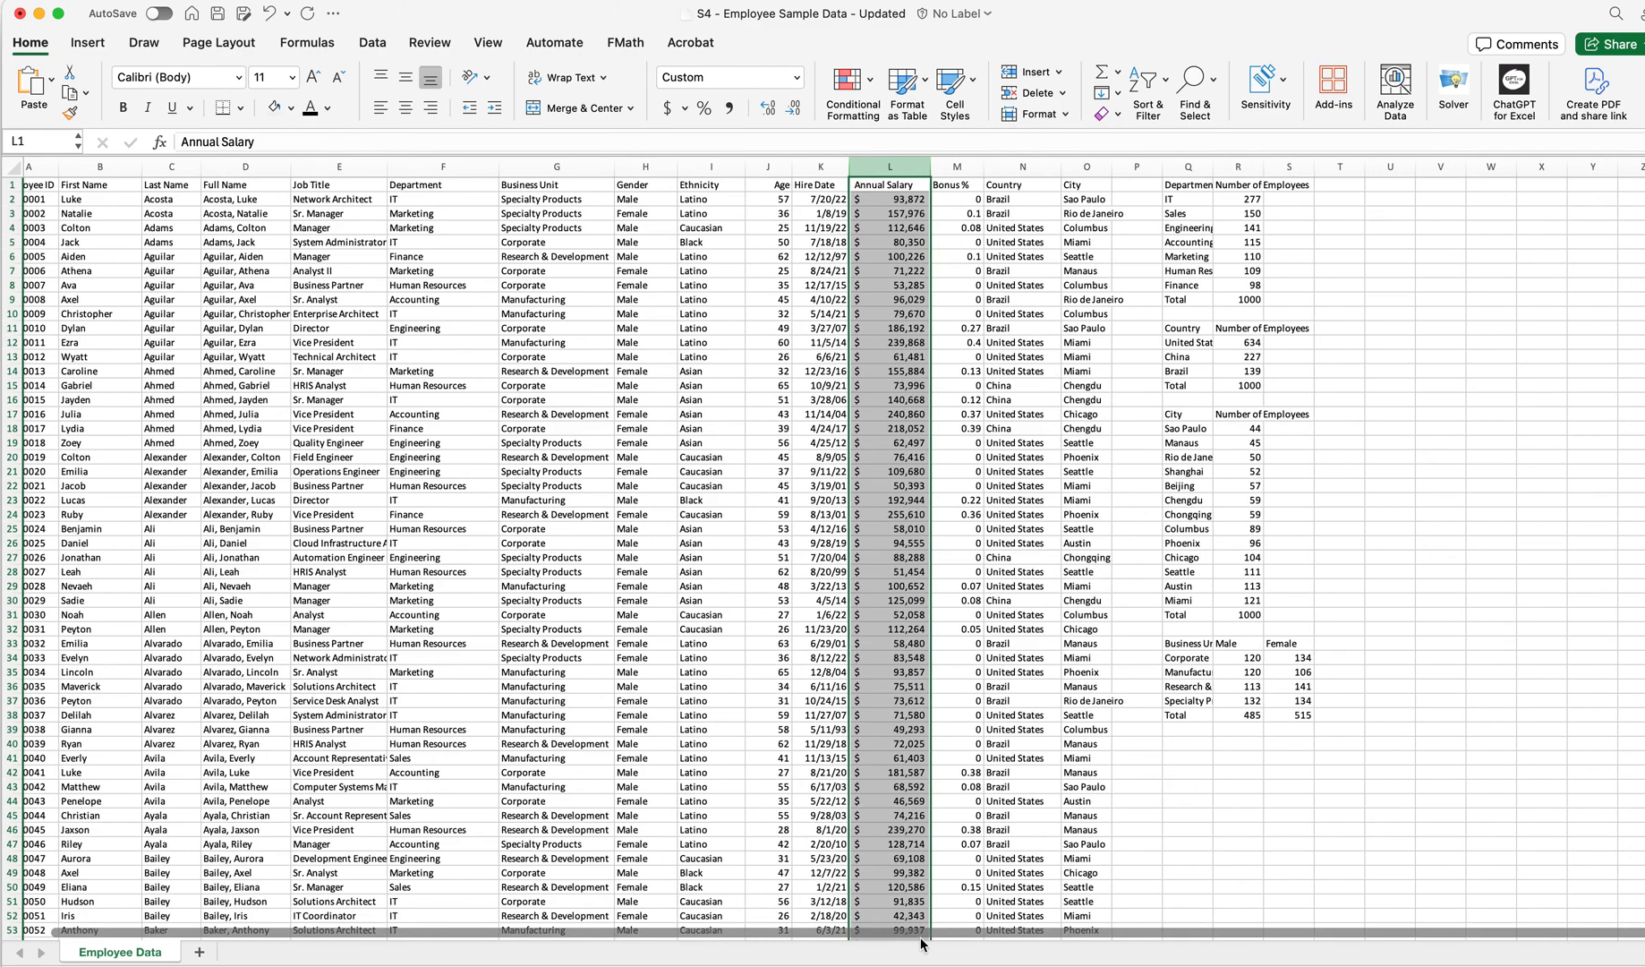
drag(1214, 167, 1364, 162)
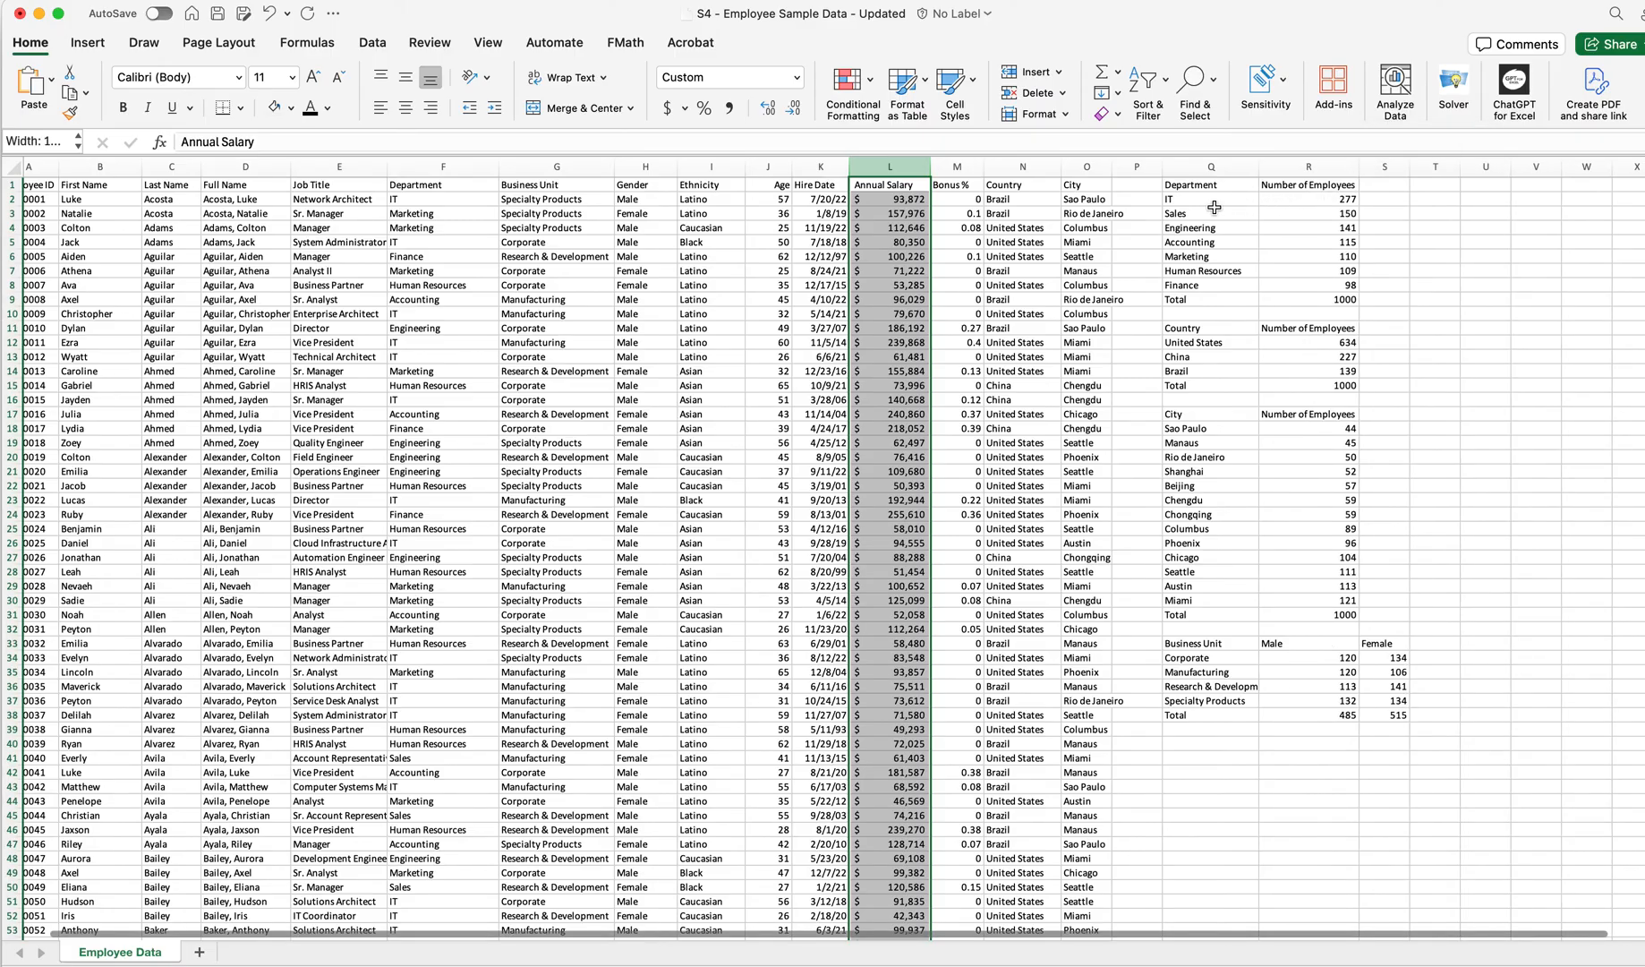
Examine the entries and totals of the department, country, city and business unit summary tables
drag(1186, 194, 1196, 297)
click(1199, 299)
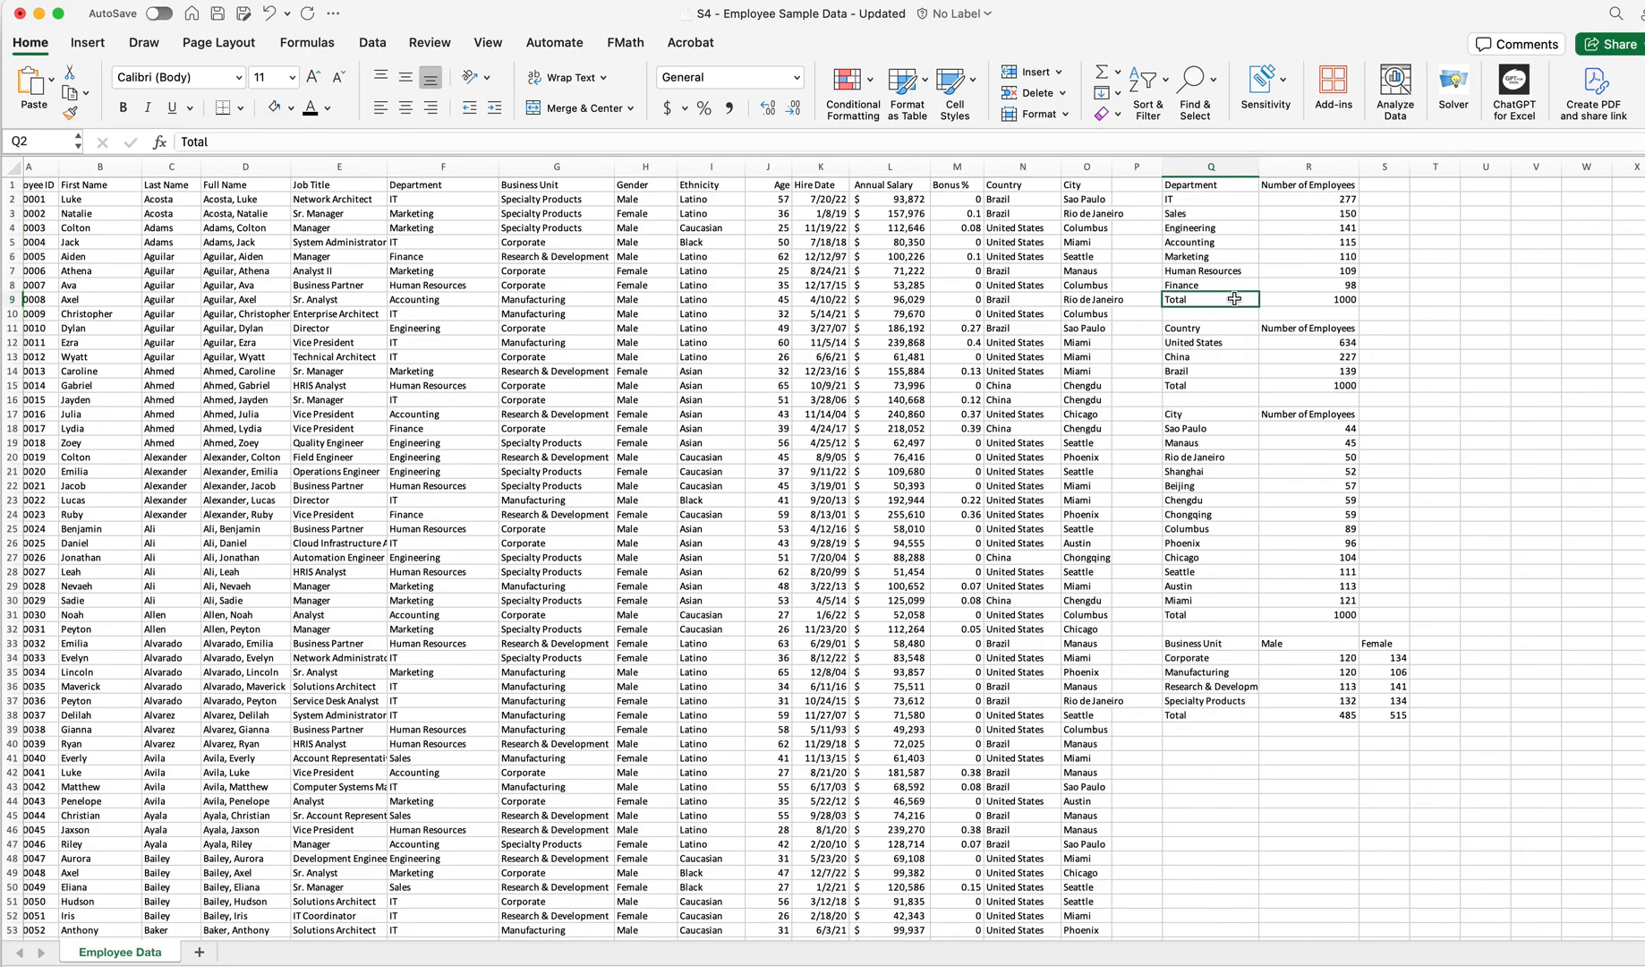
click(1189, 344)
drag(1321, 343, 1325, 356)
click(1324, 385)
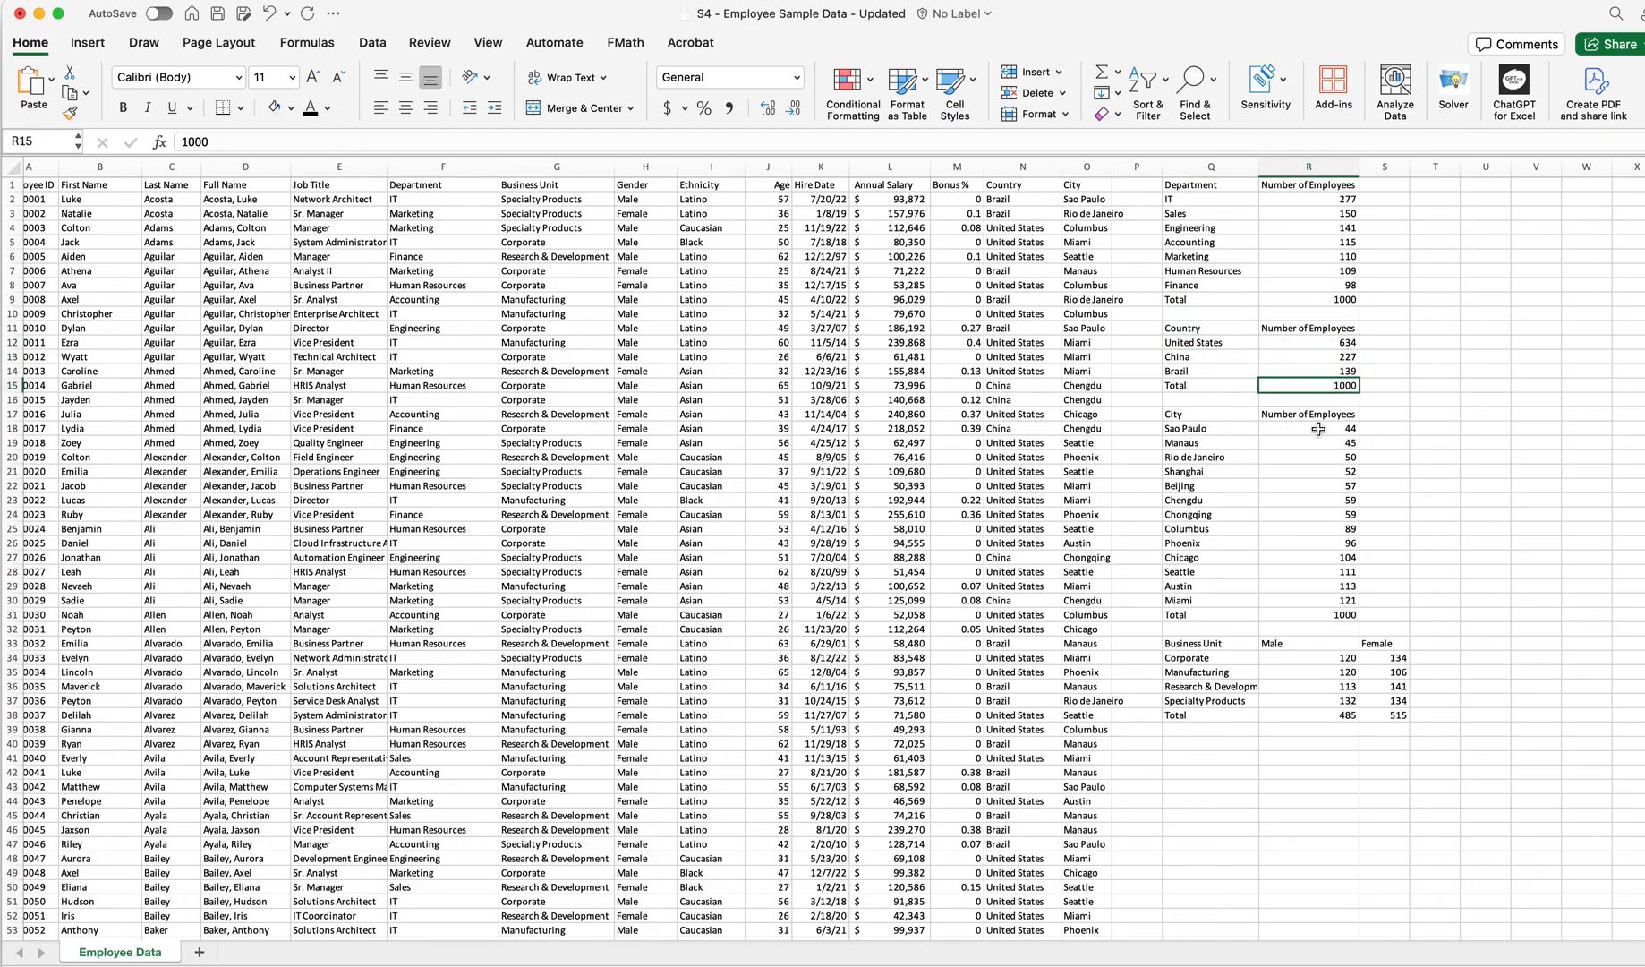
drag(1332, 428, 1325, 598)
click(1307, 618)
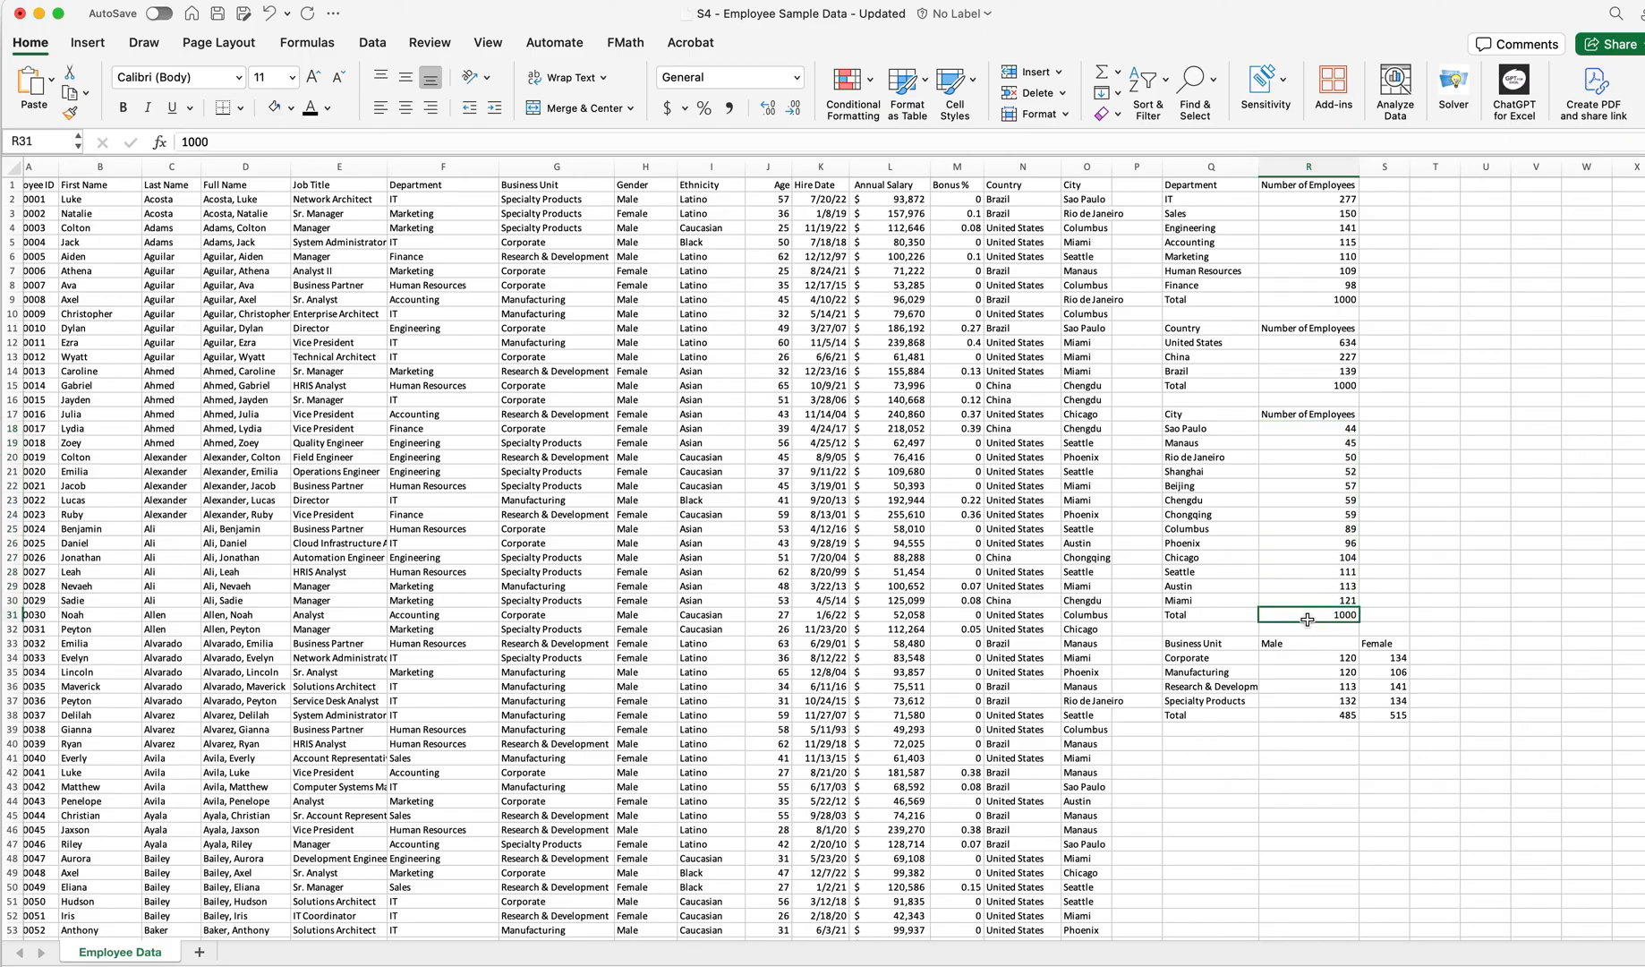
click(1209, 660)
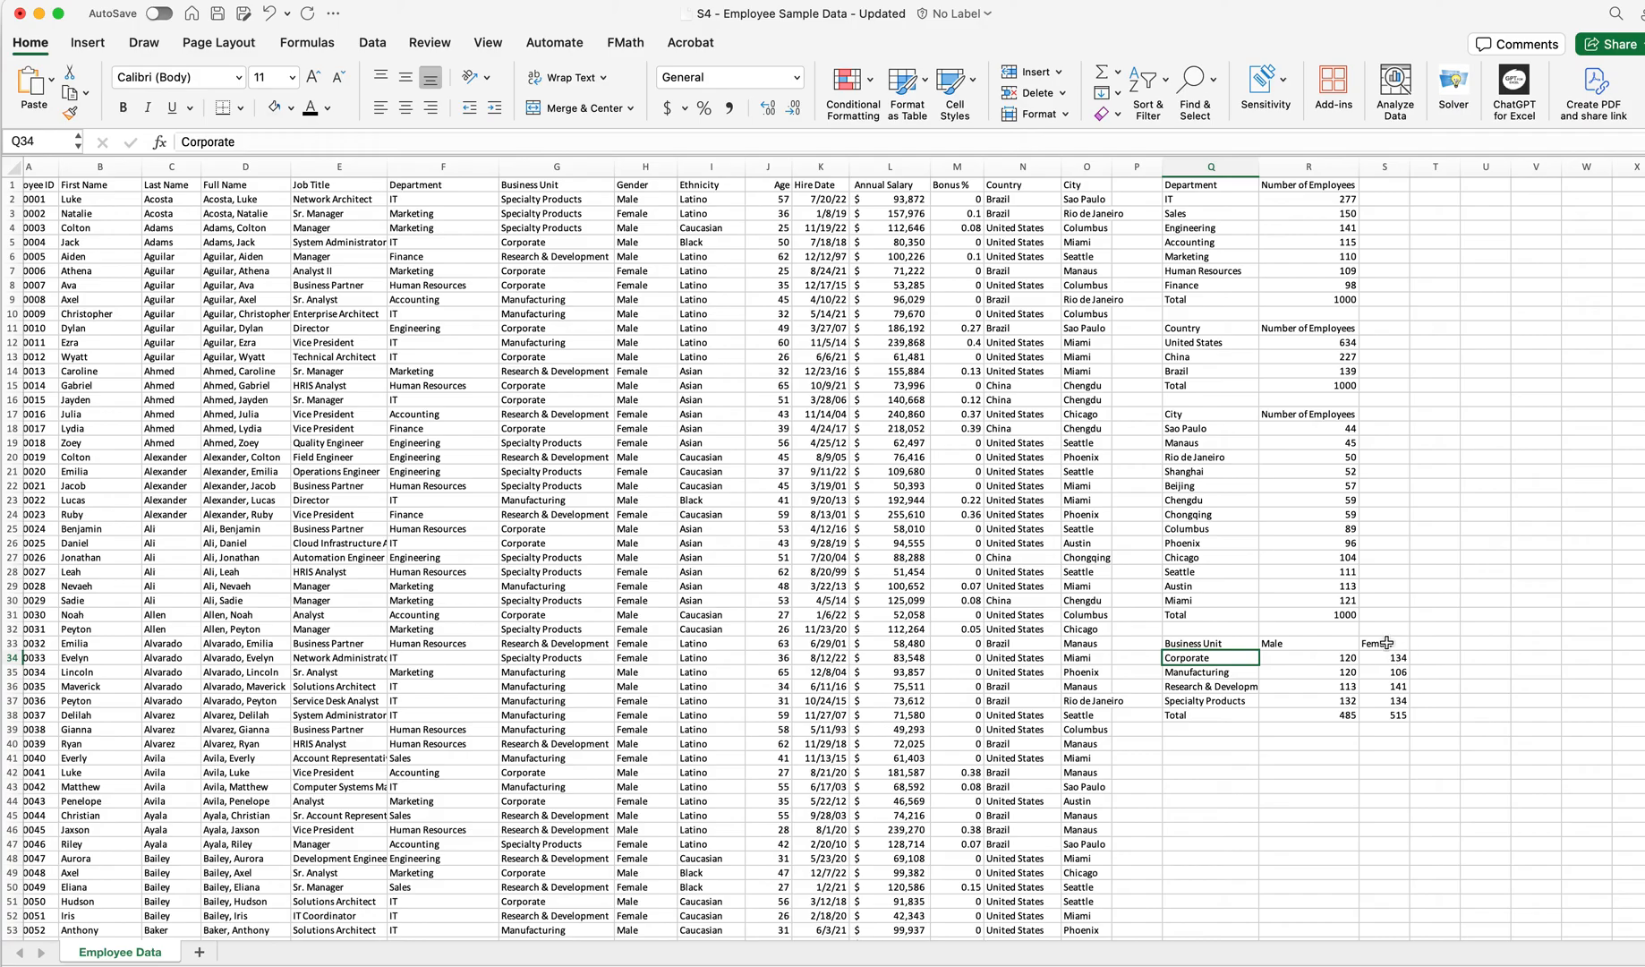
click(1354, 817)
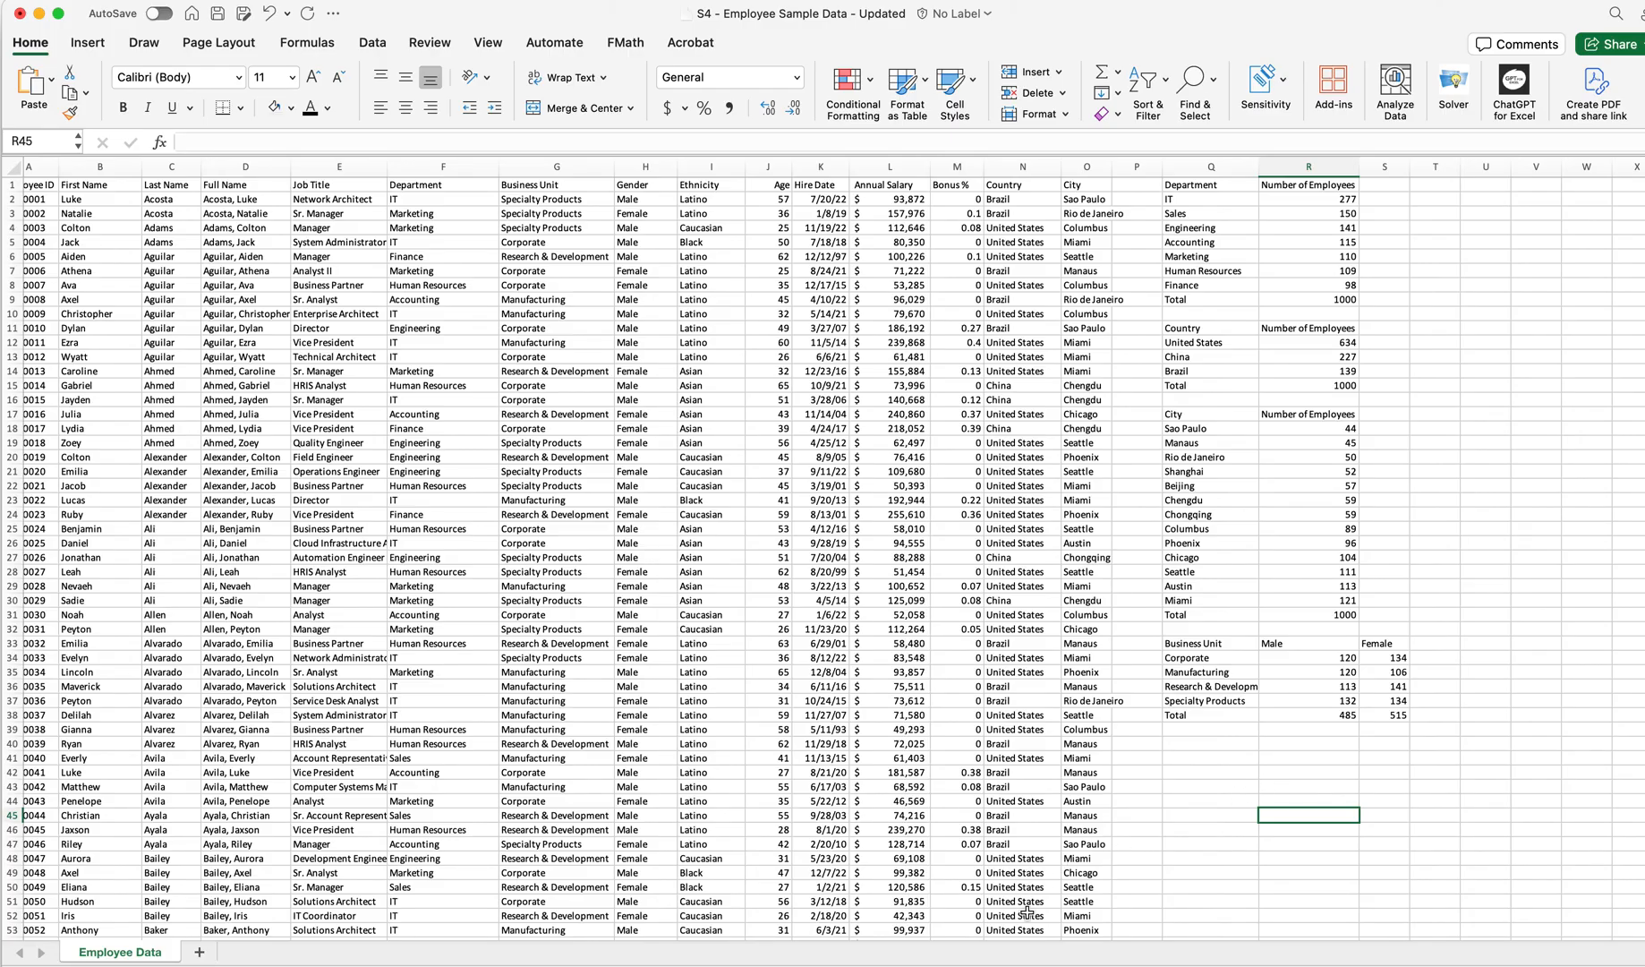
click(902, 858)
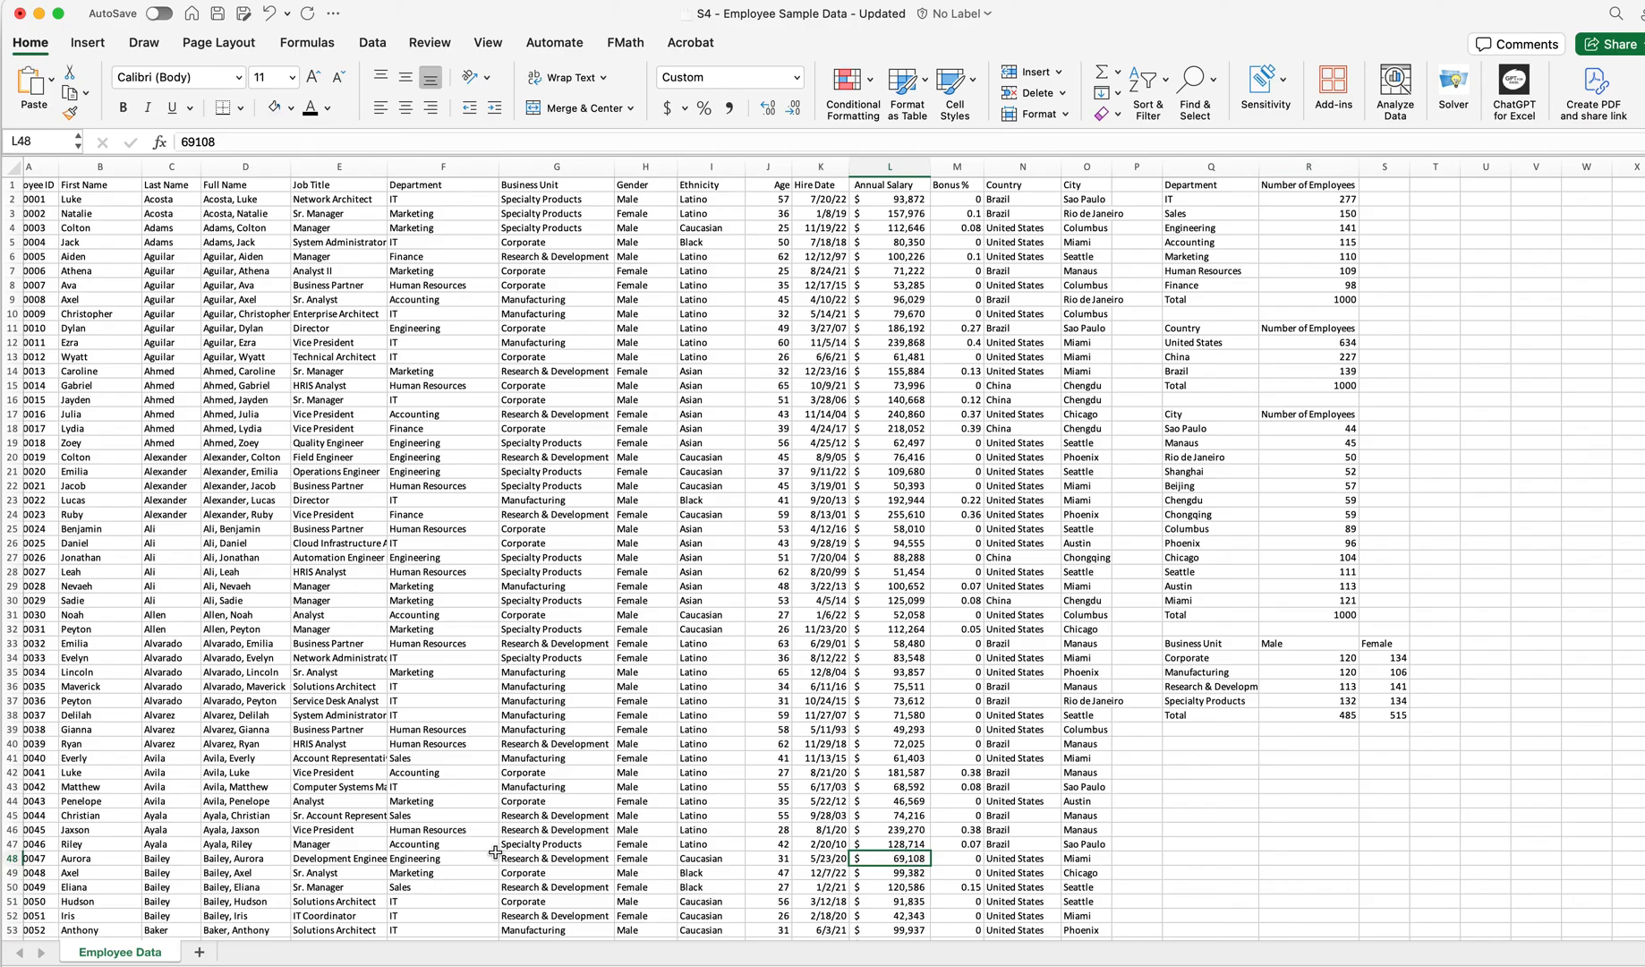
key(Left)
key(Left)
key(Left)
key(Left)
key(Left)
key(Left)
key(Left)
key(Left)
key(Left)
key(Left)
key(Left)
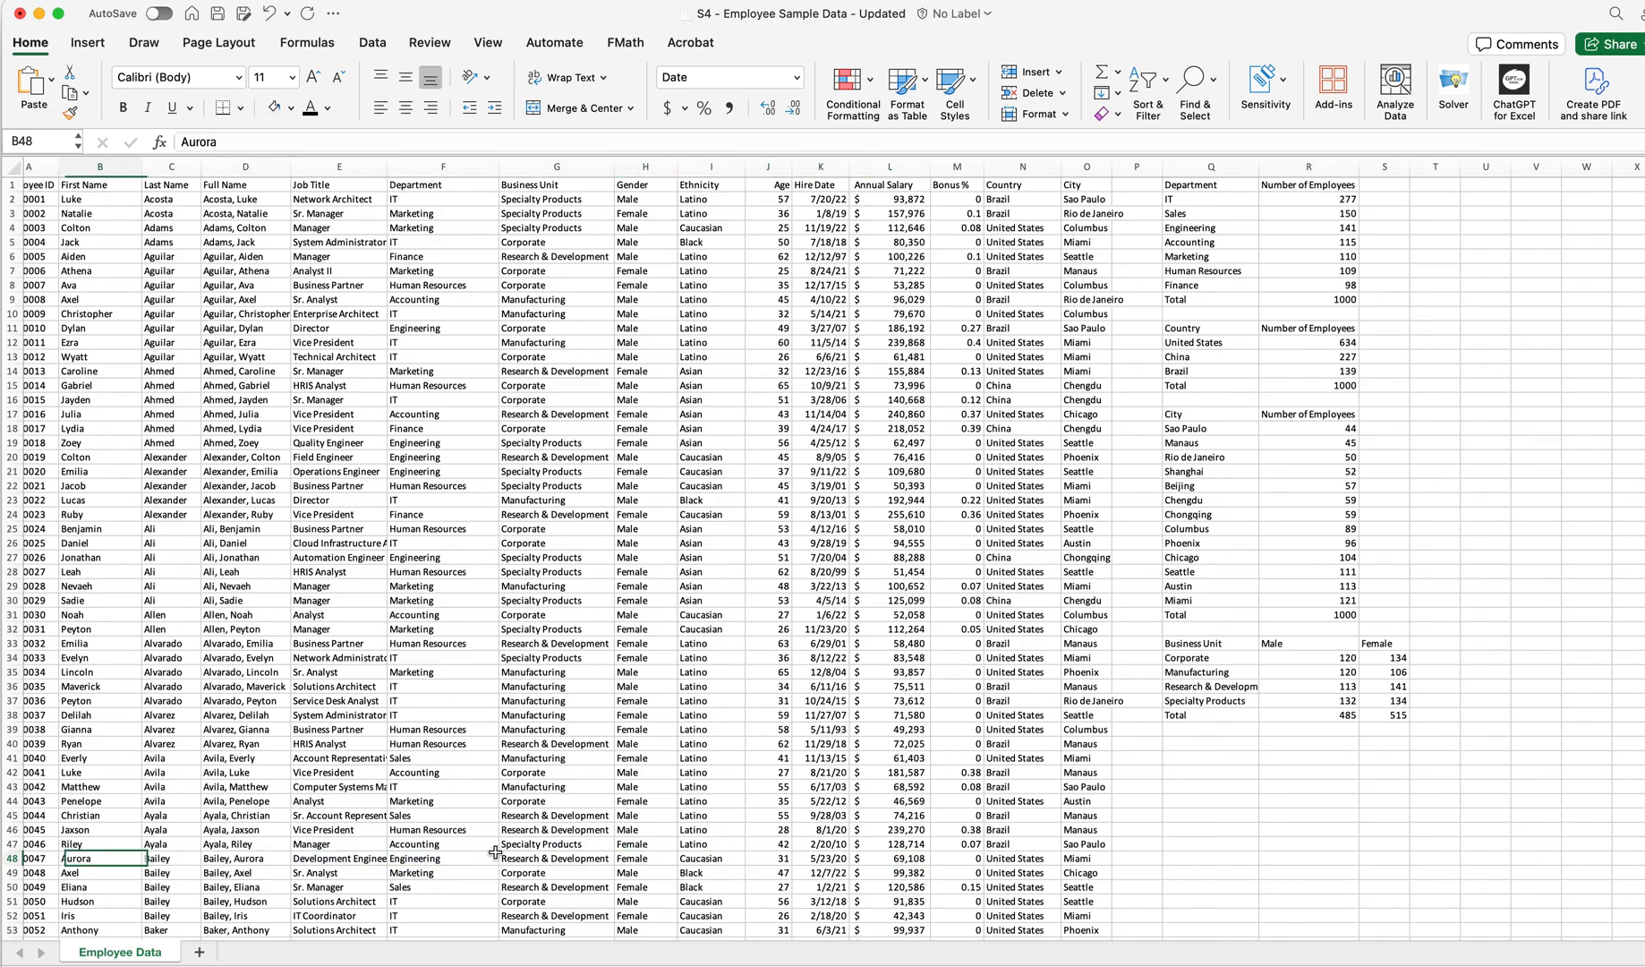
Style the main table's header row with a light blue fill, bold text and font size 12
drag(74, 184, 1119, 185)
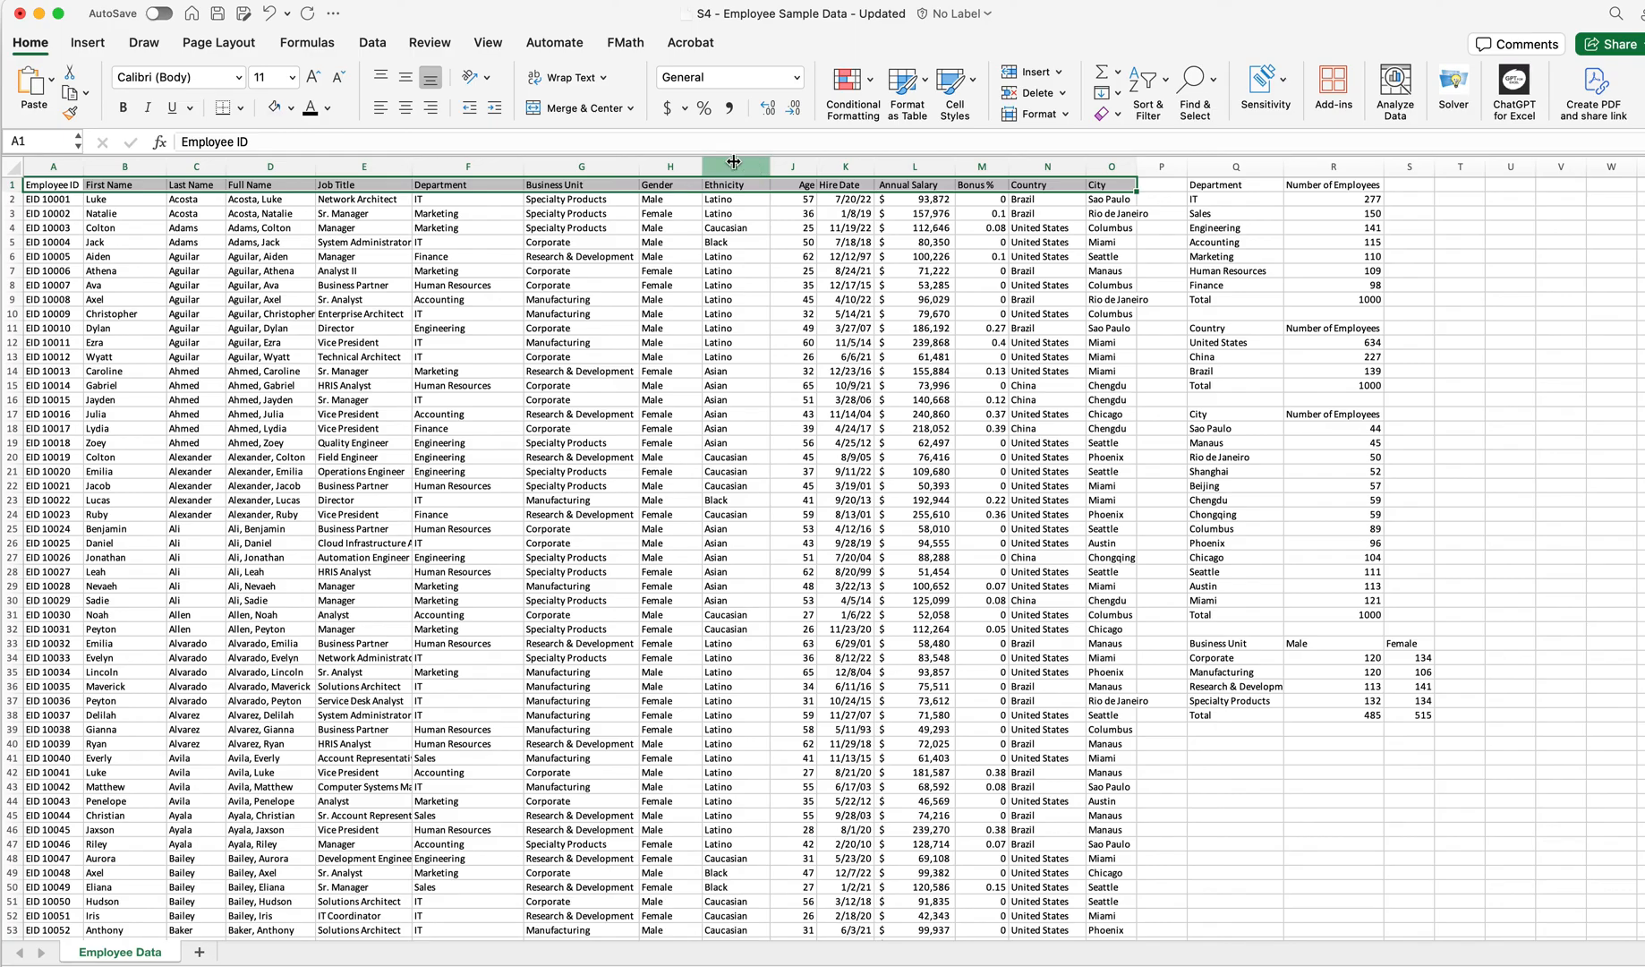
click(291, 108)
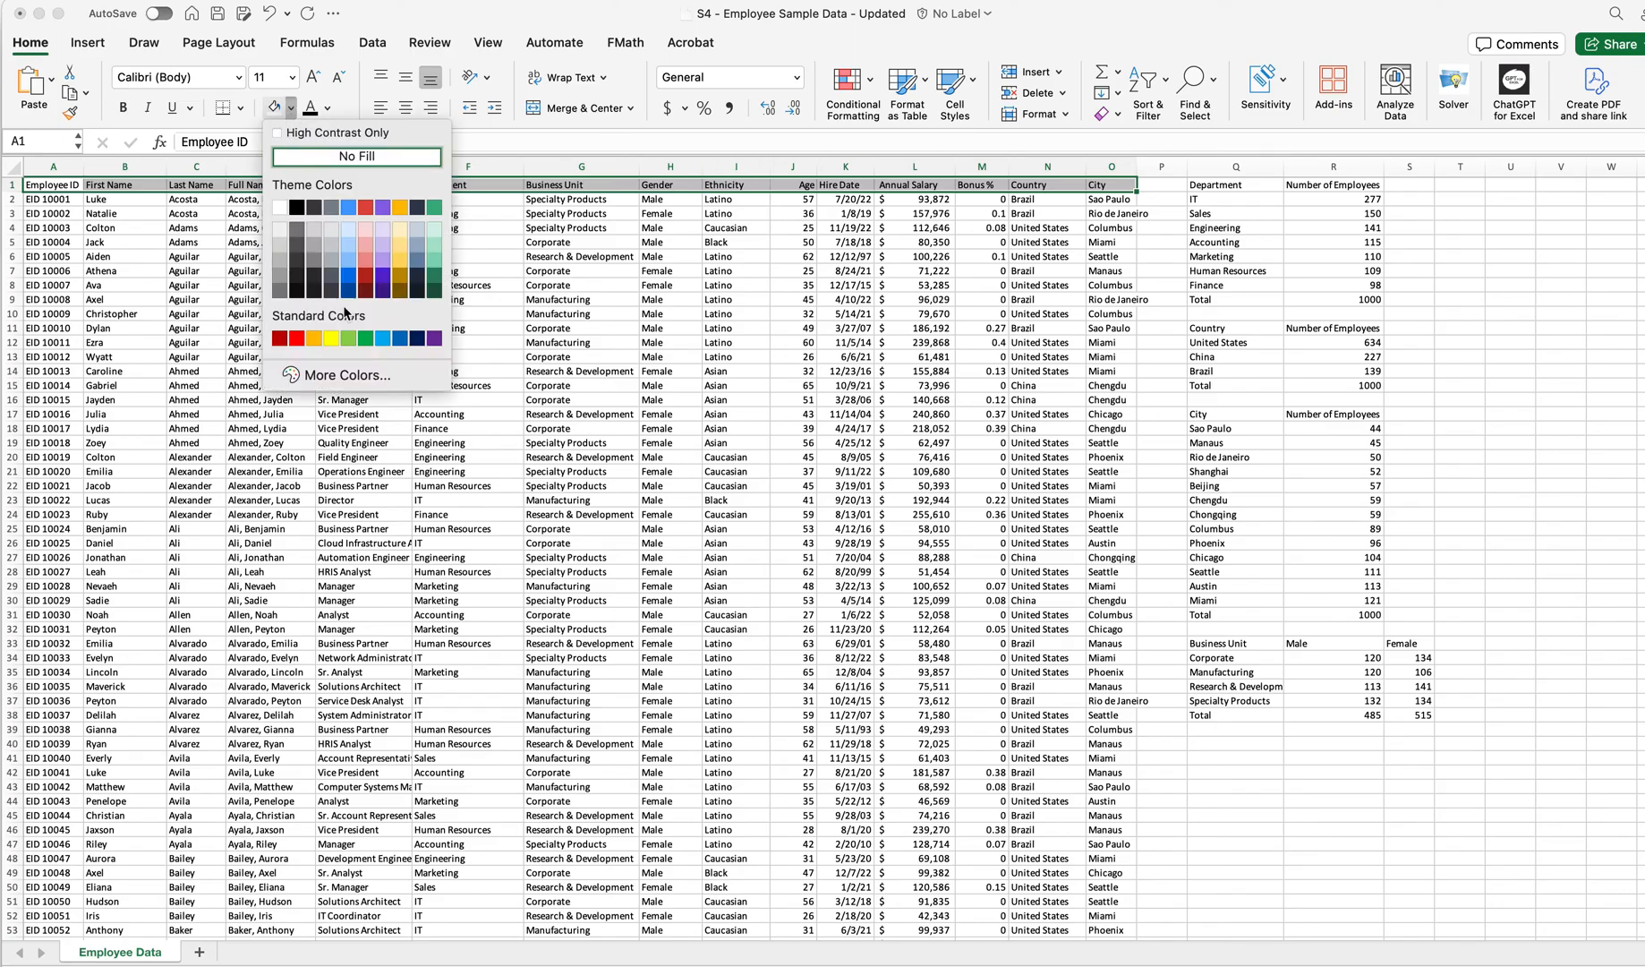
click(348, 234)
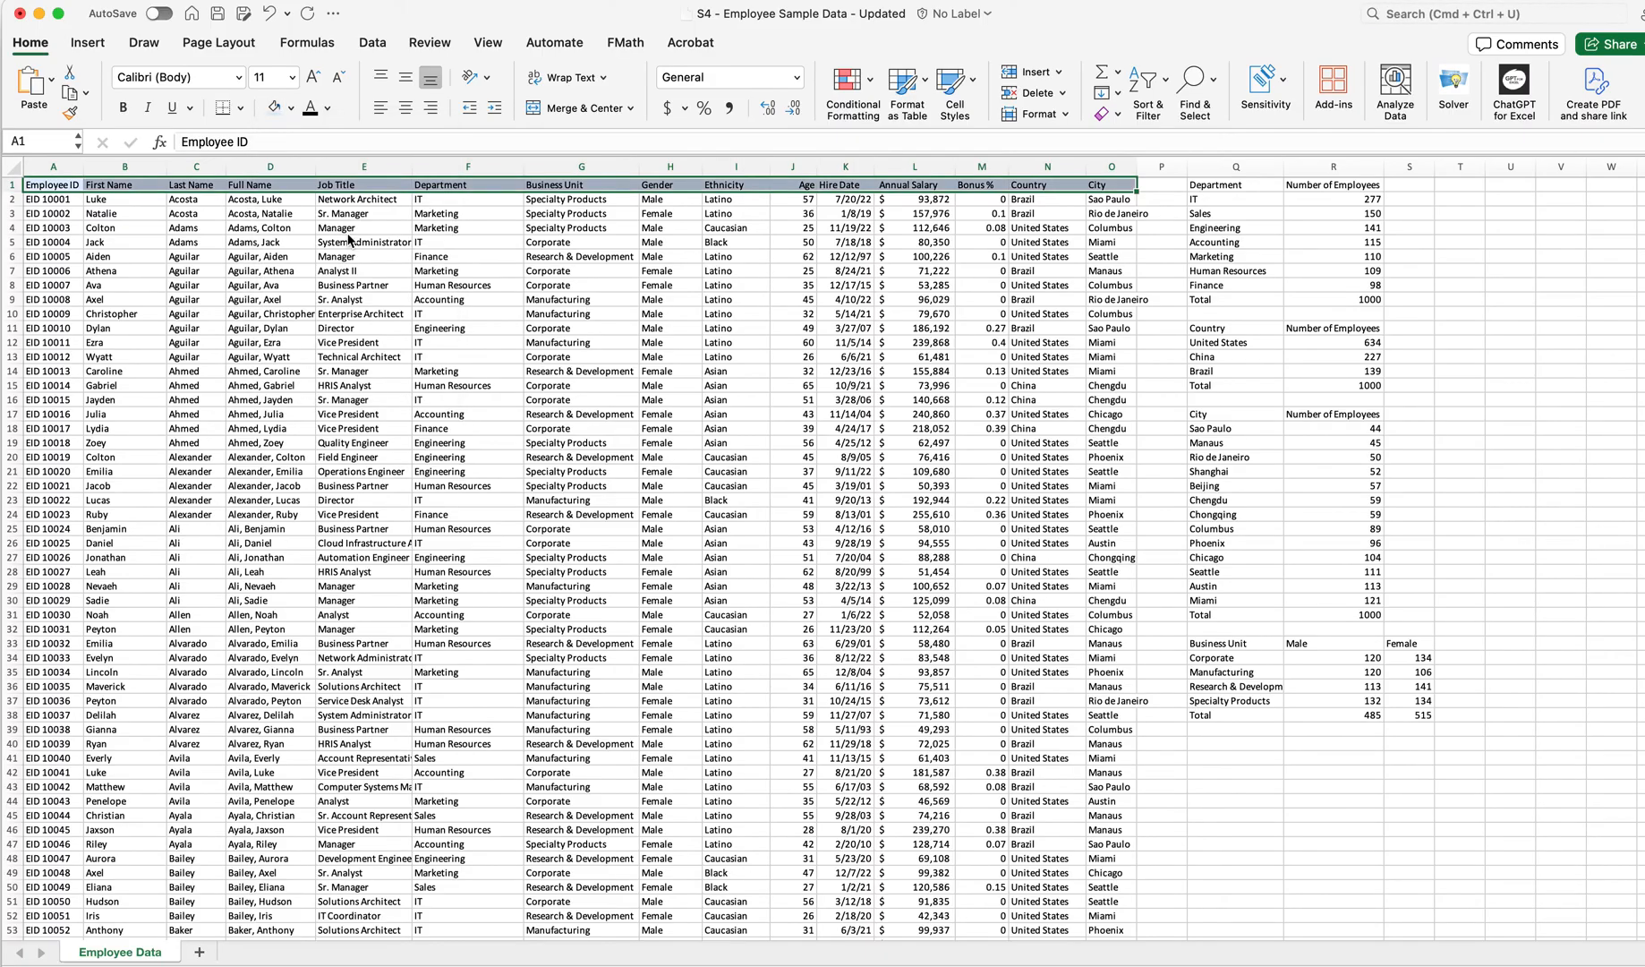
click(123, 107)
click(313, 78)
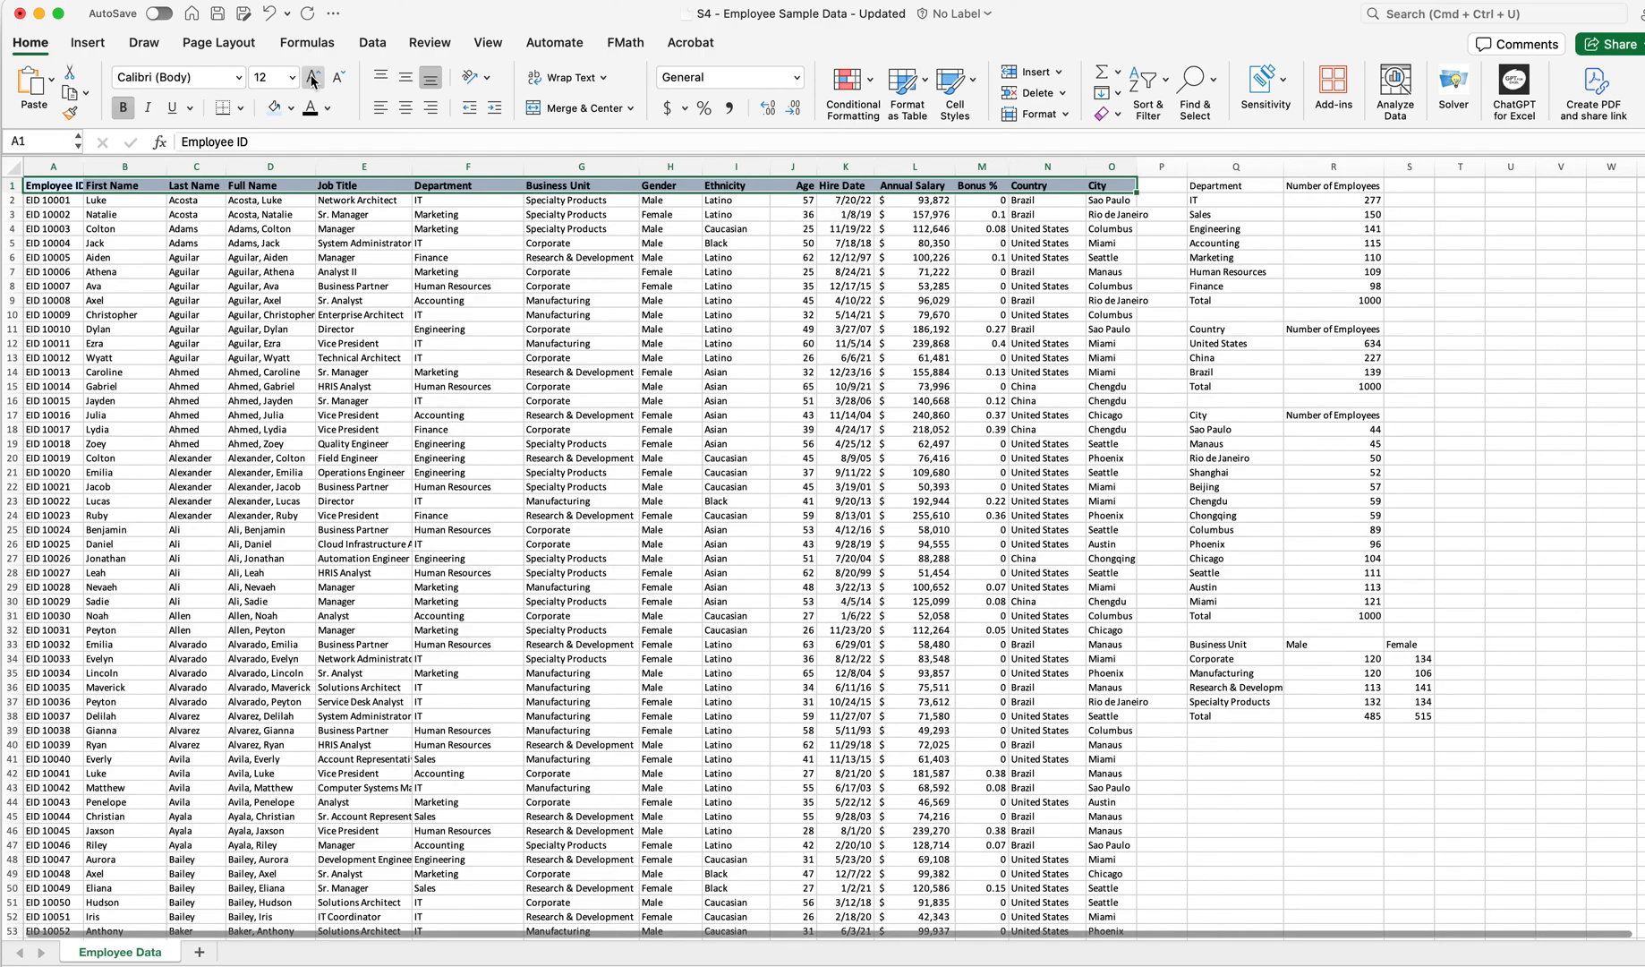
Widen the Employee ID column and apply all borders to the main table's header row
drag(84, 158, 103, 159)
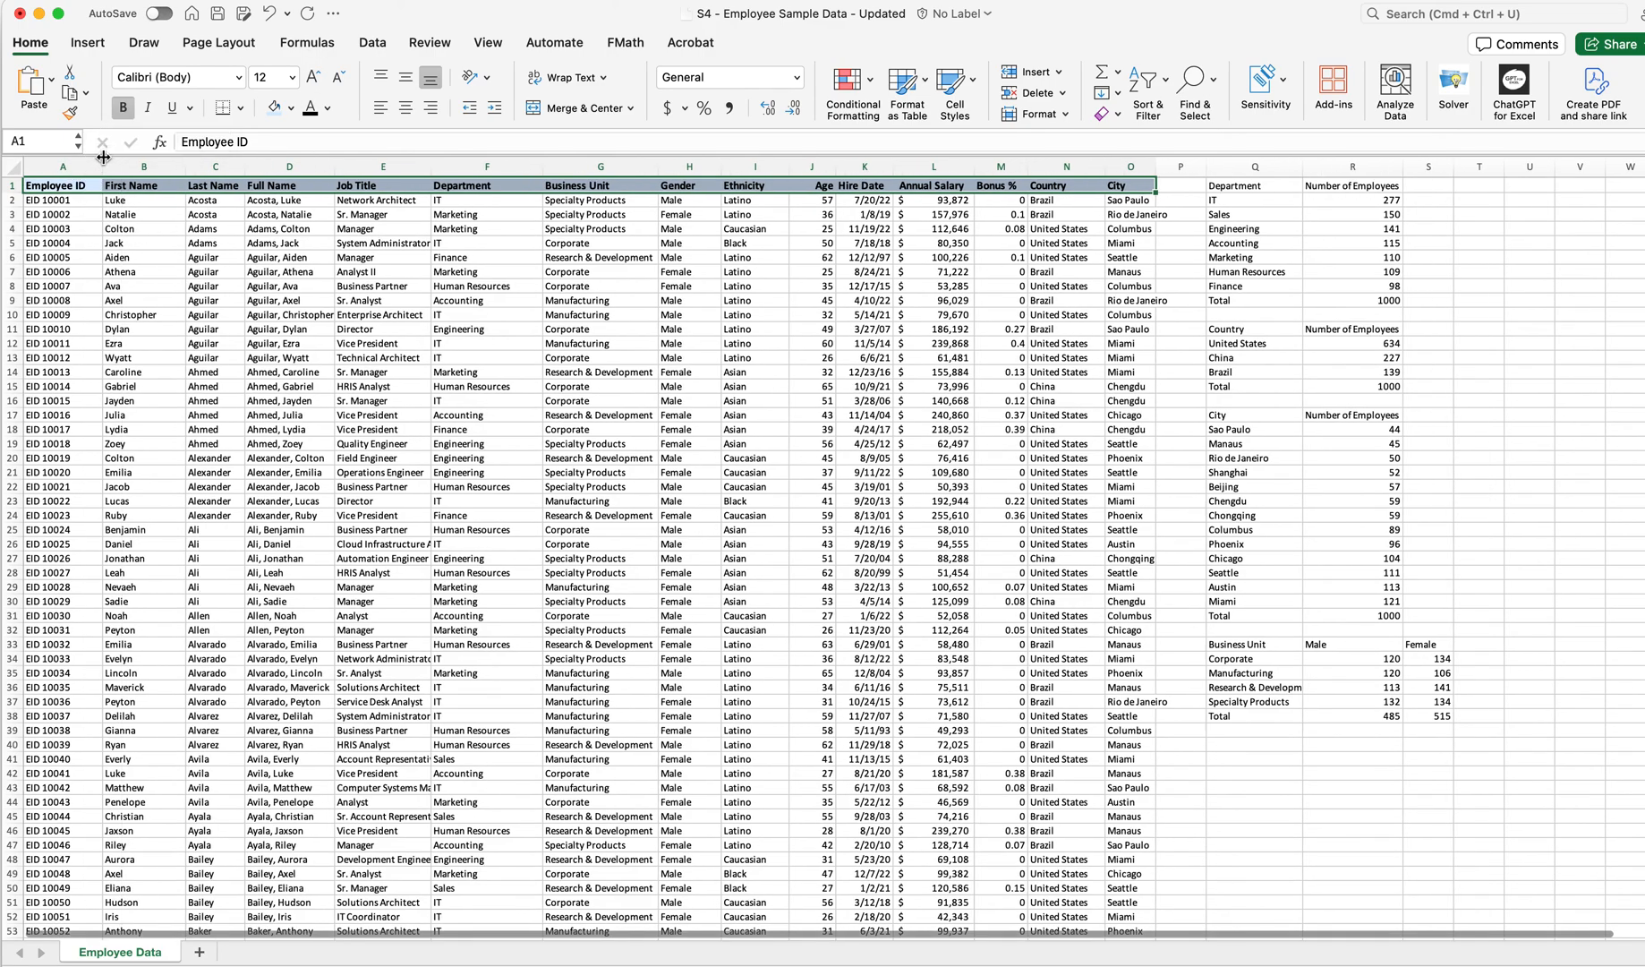
click(1239, 186)
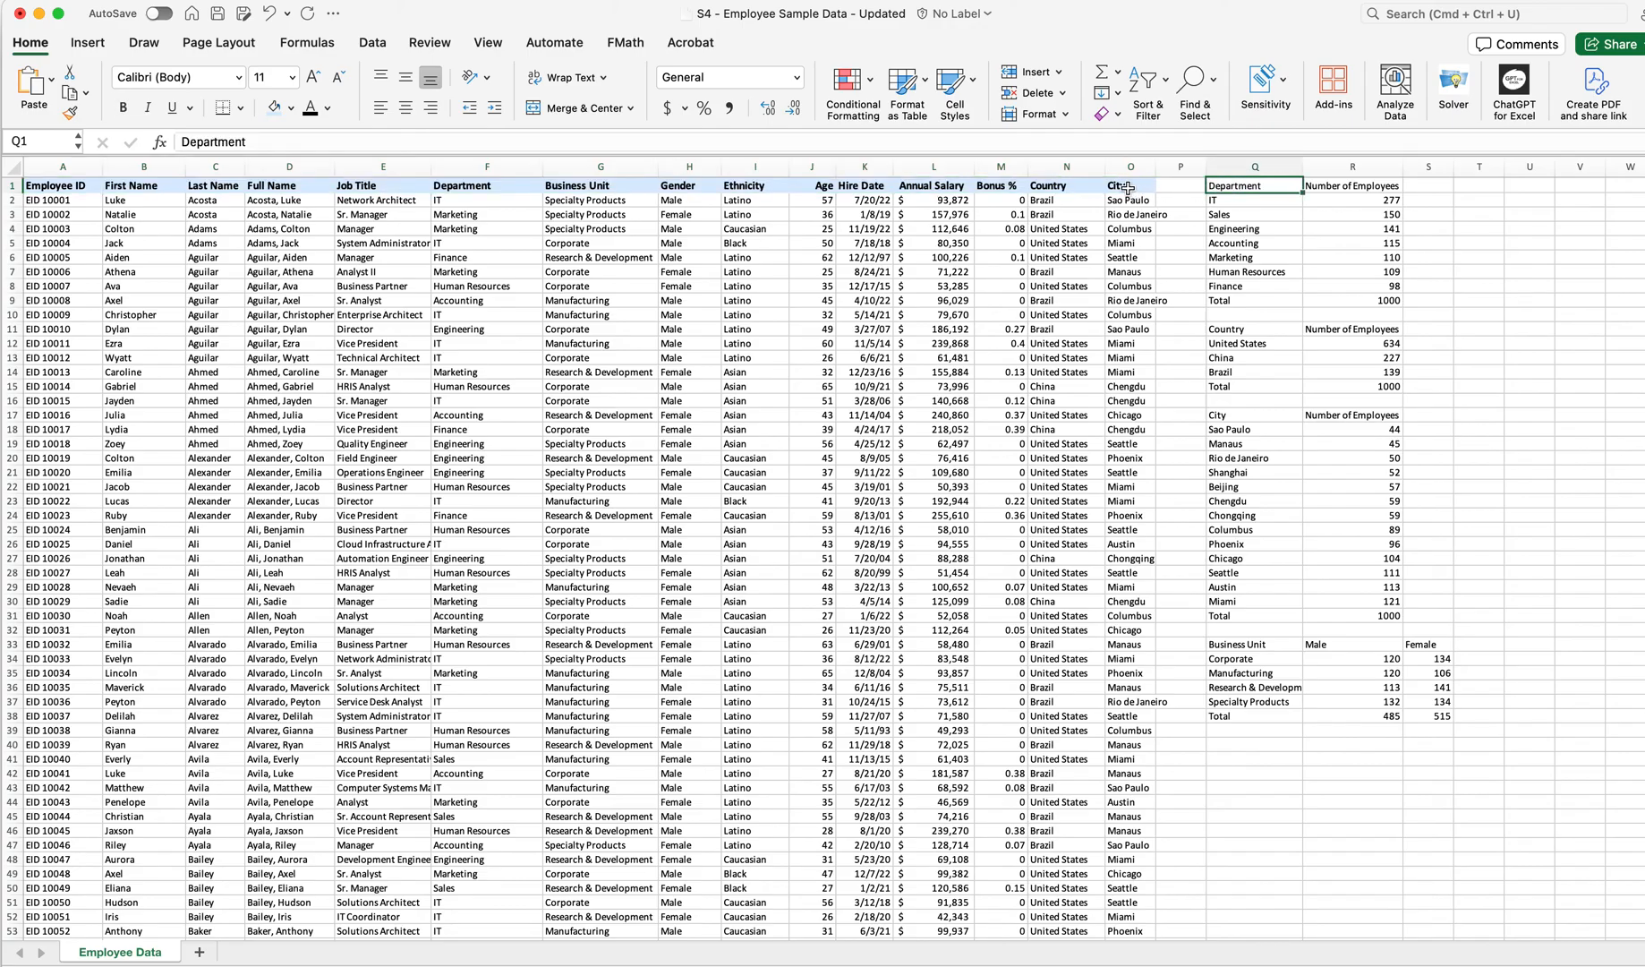
drag(63, 191, 1130, 186)
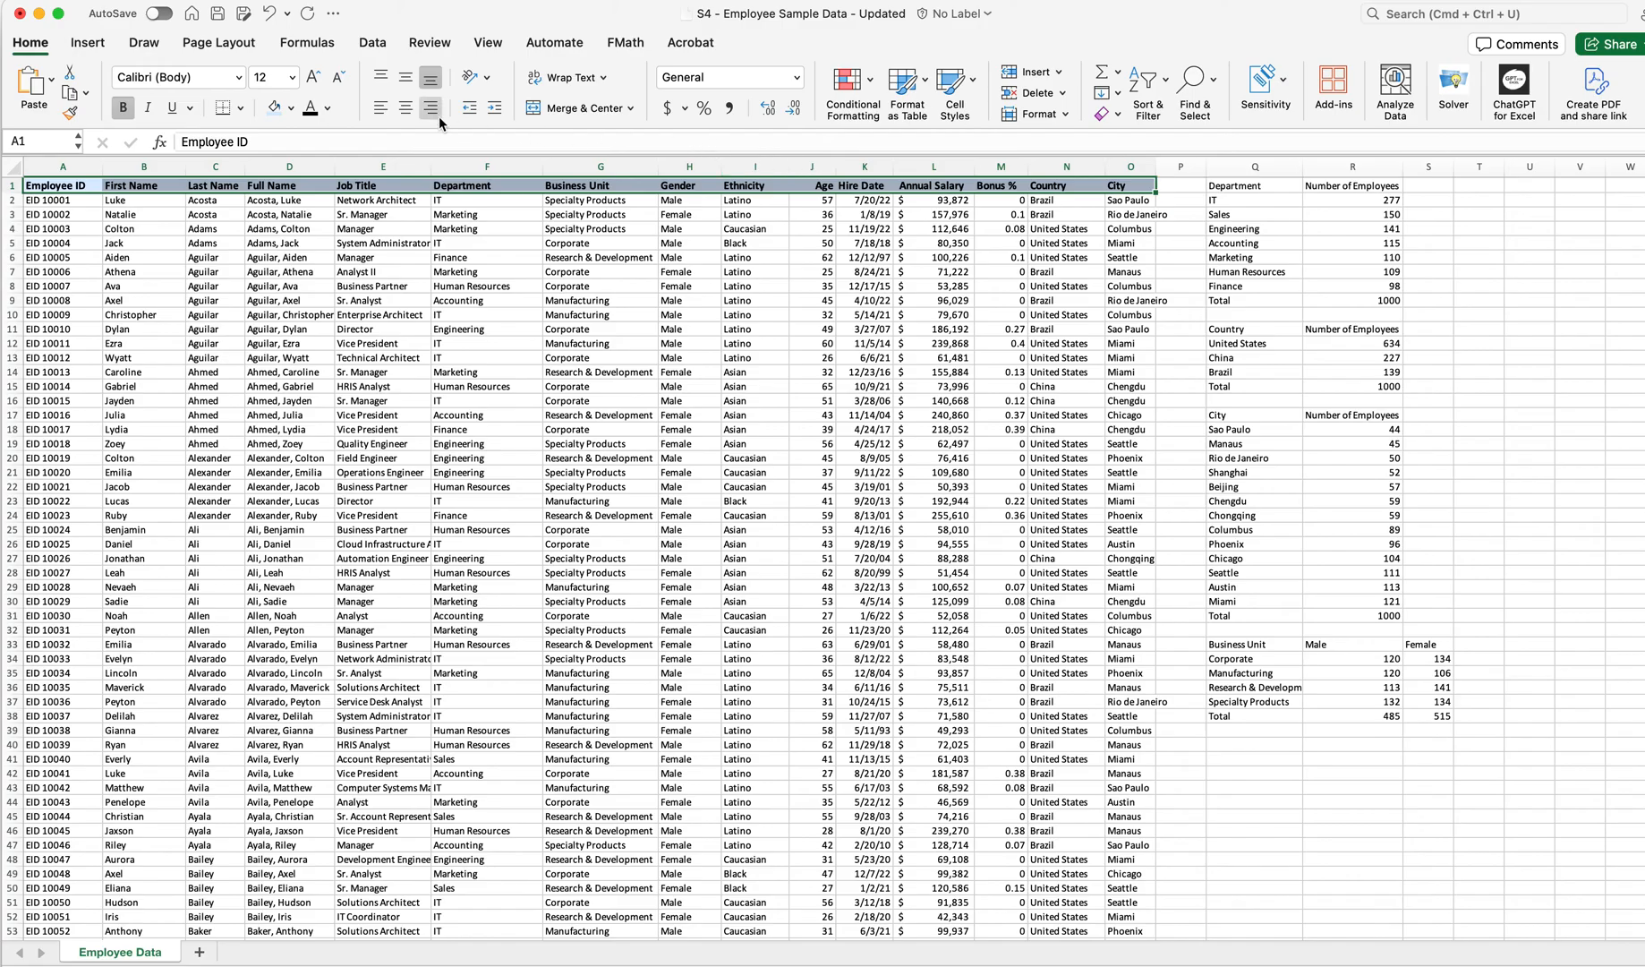
click(242, 109)
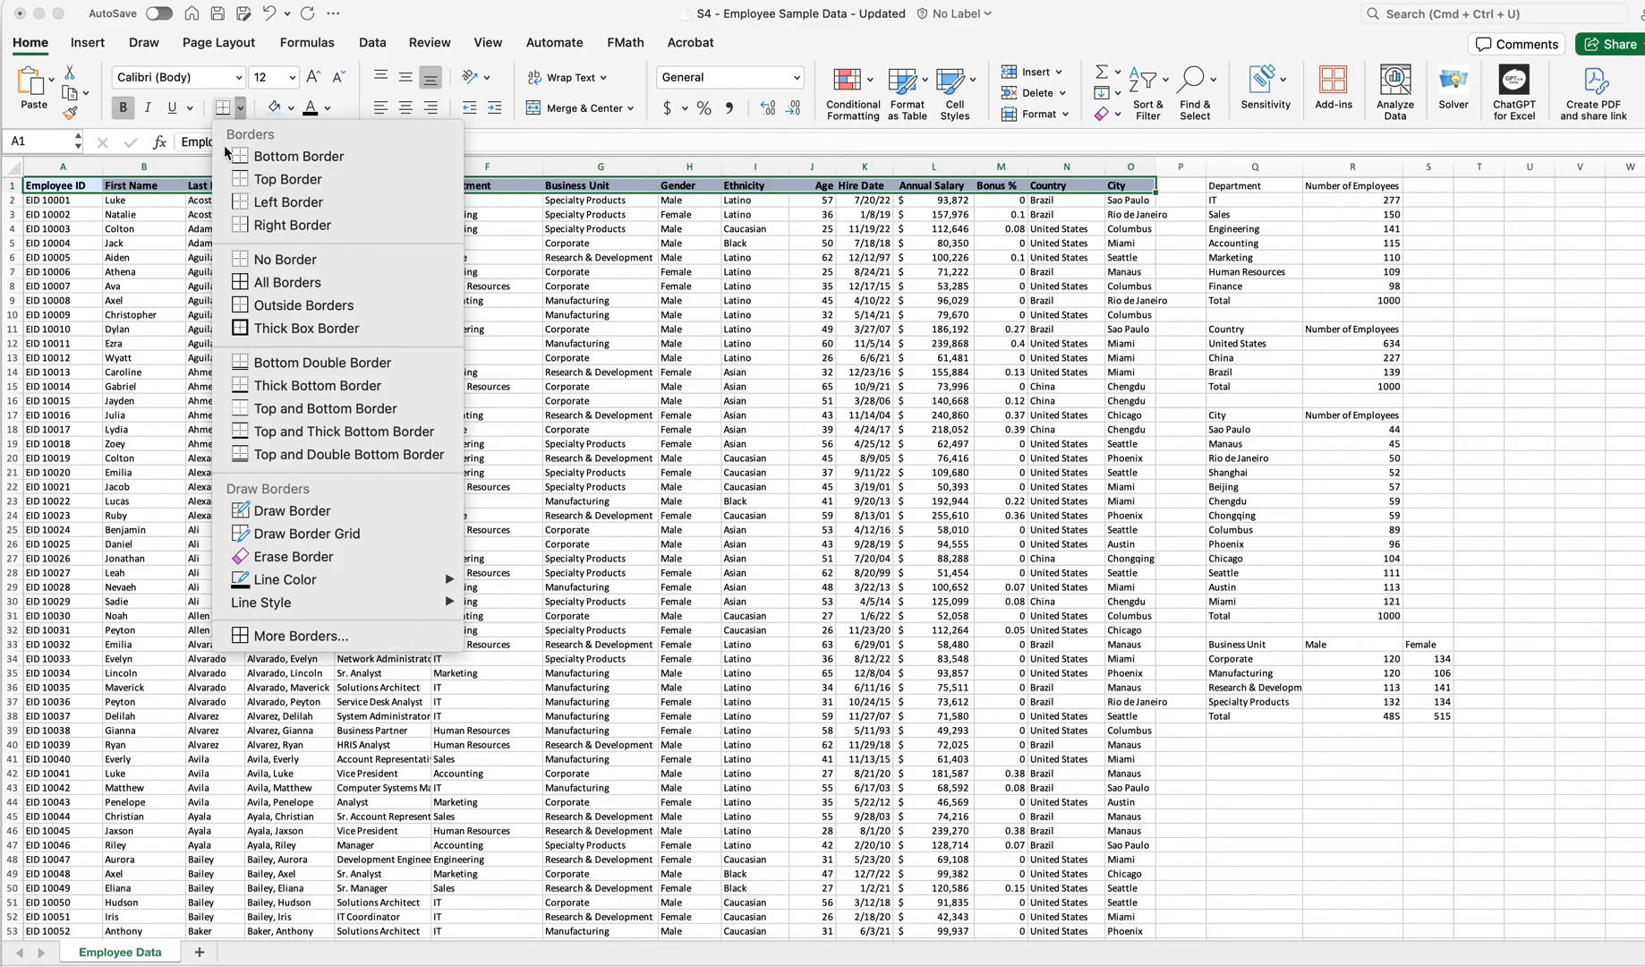
click(278, 282)
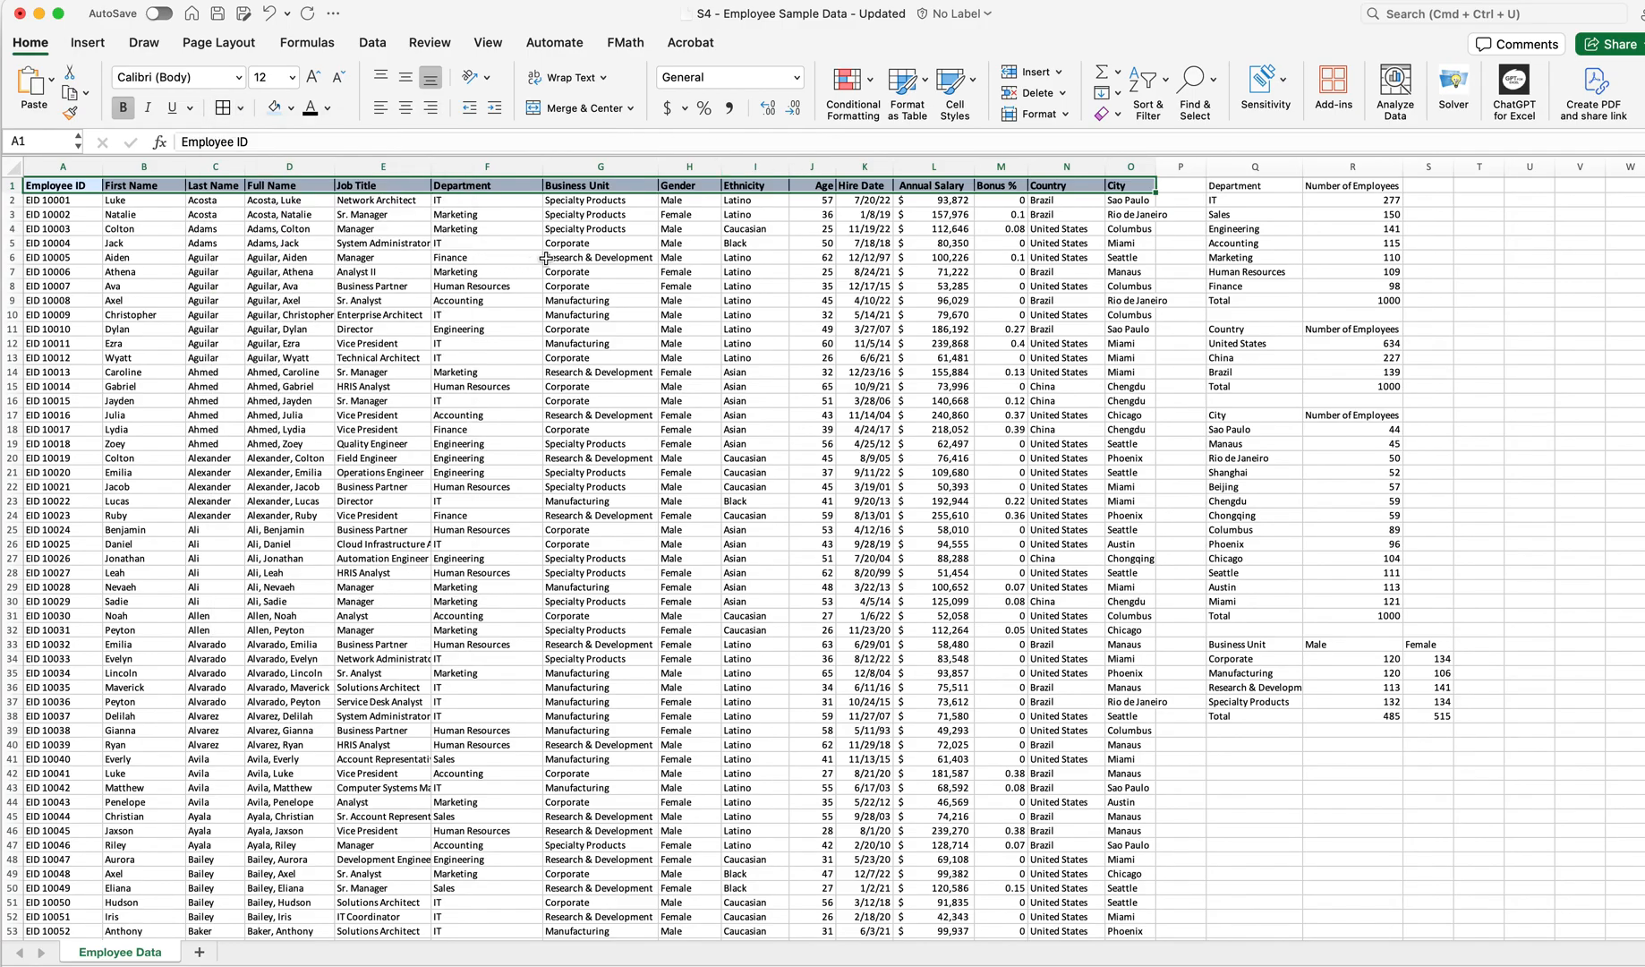
Copy the header formatting with Format Painter onto the Department summary table's header cells
click(544, 258)
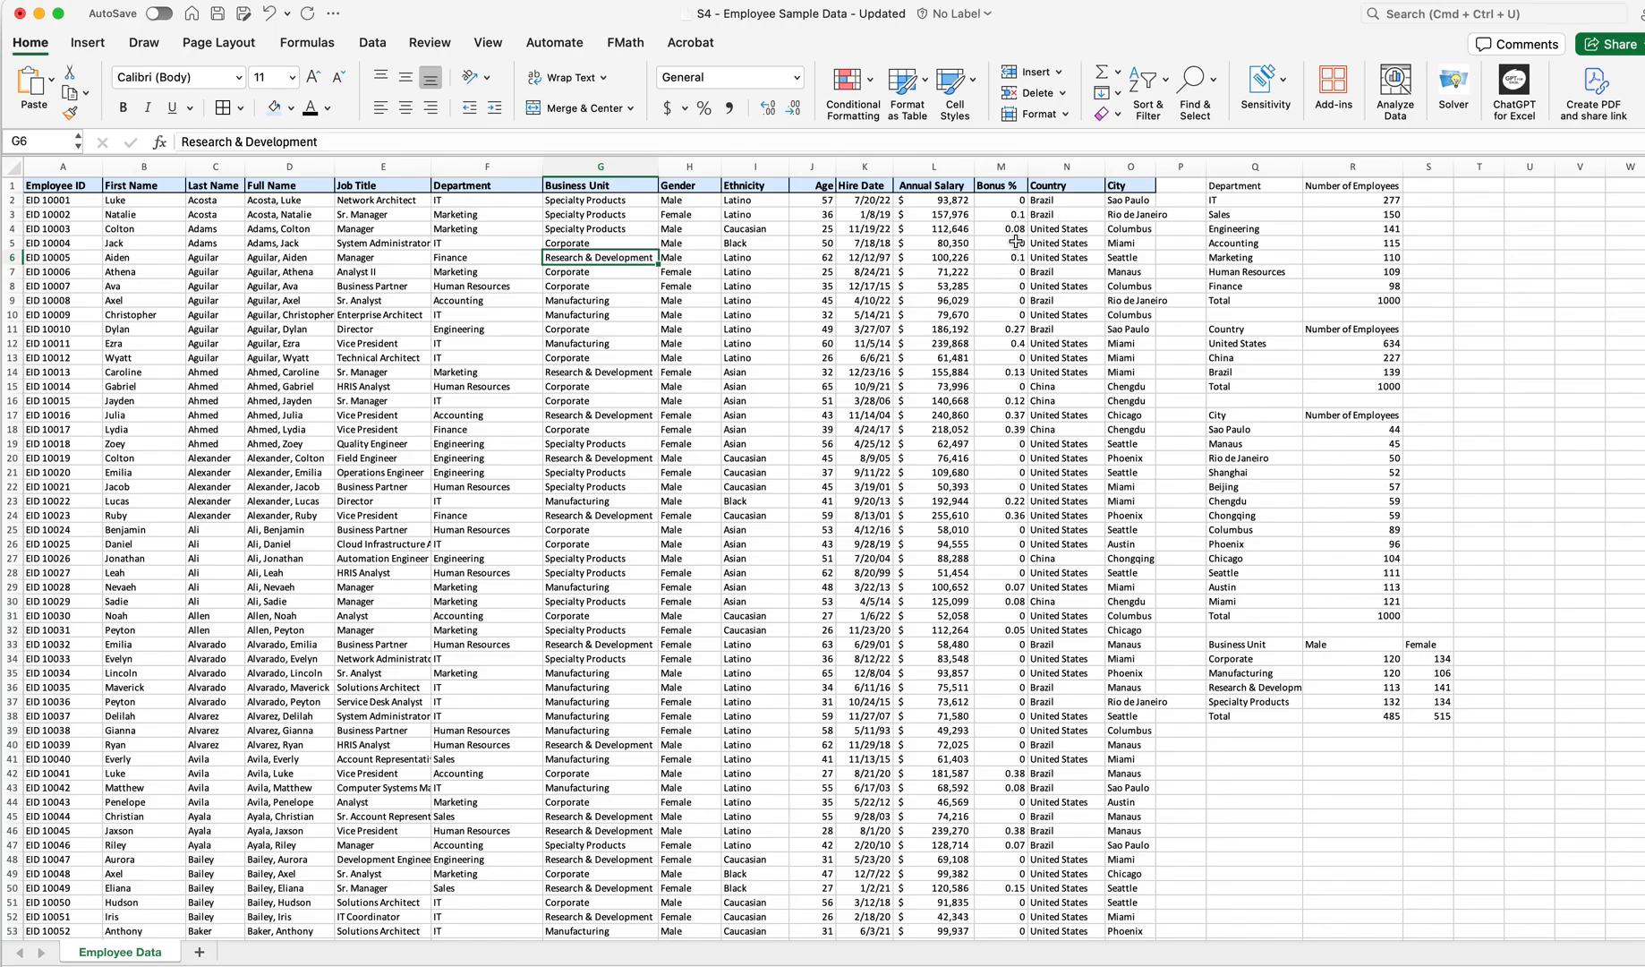
drag(1047, 190, 1128, 186)
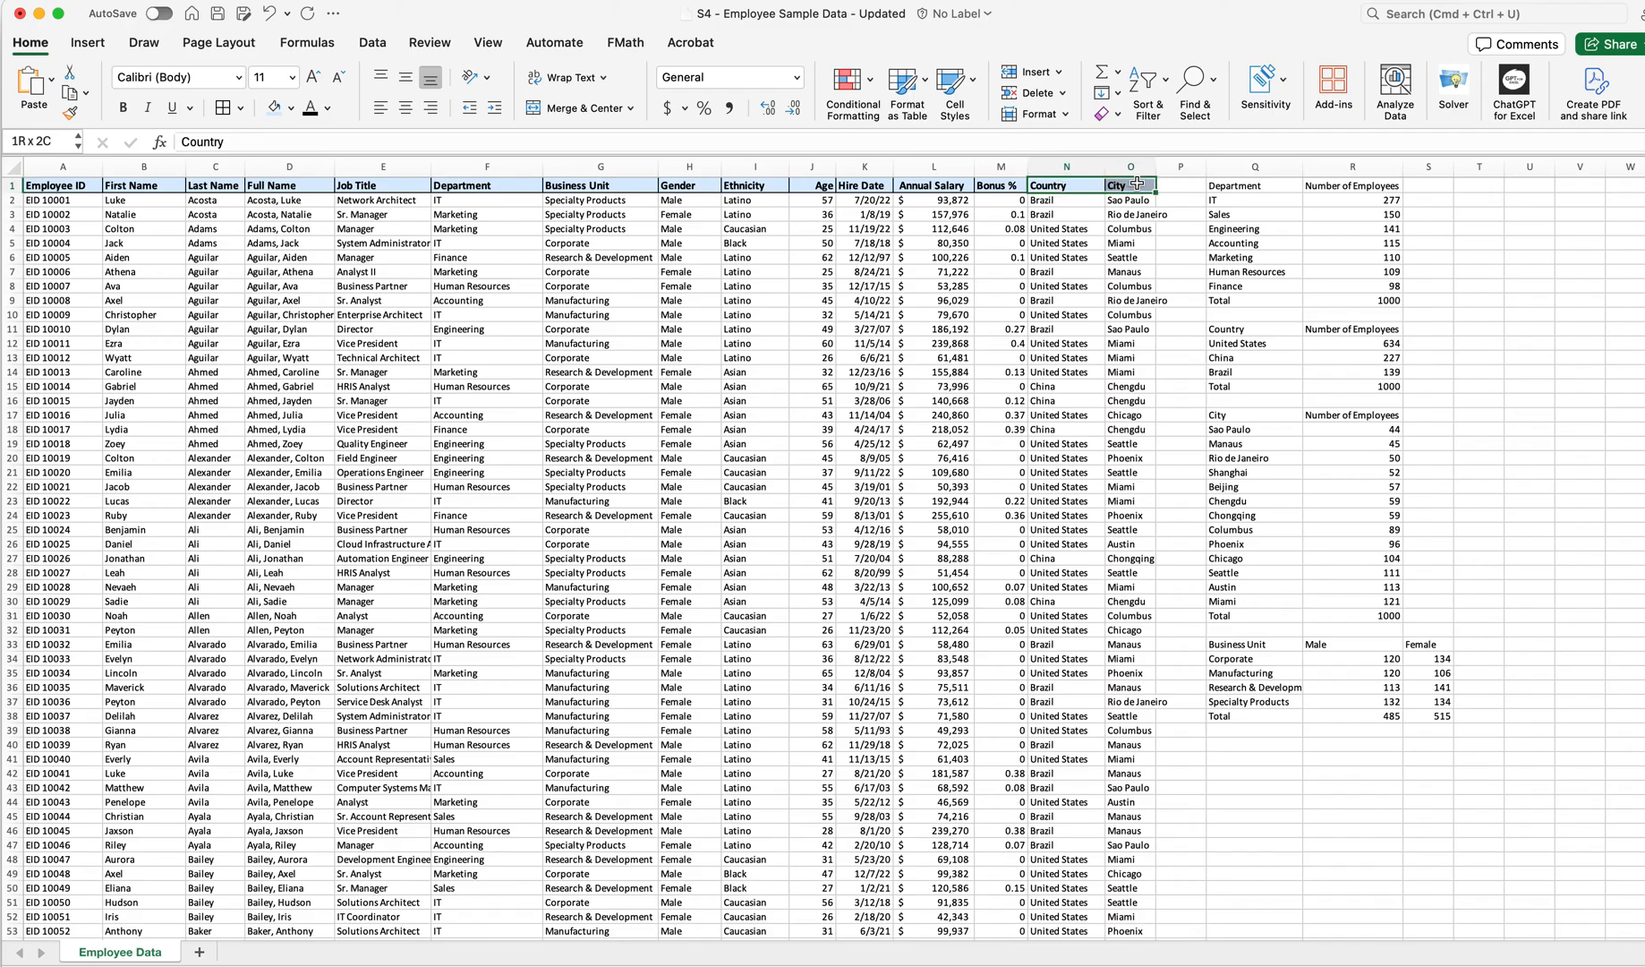
click(66, 117)
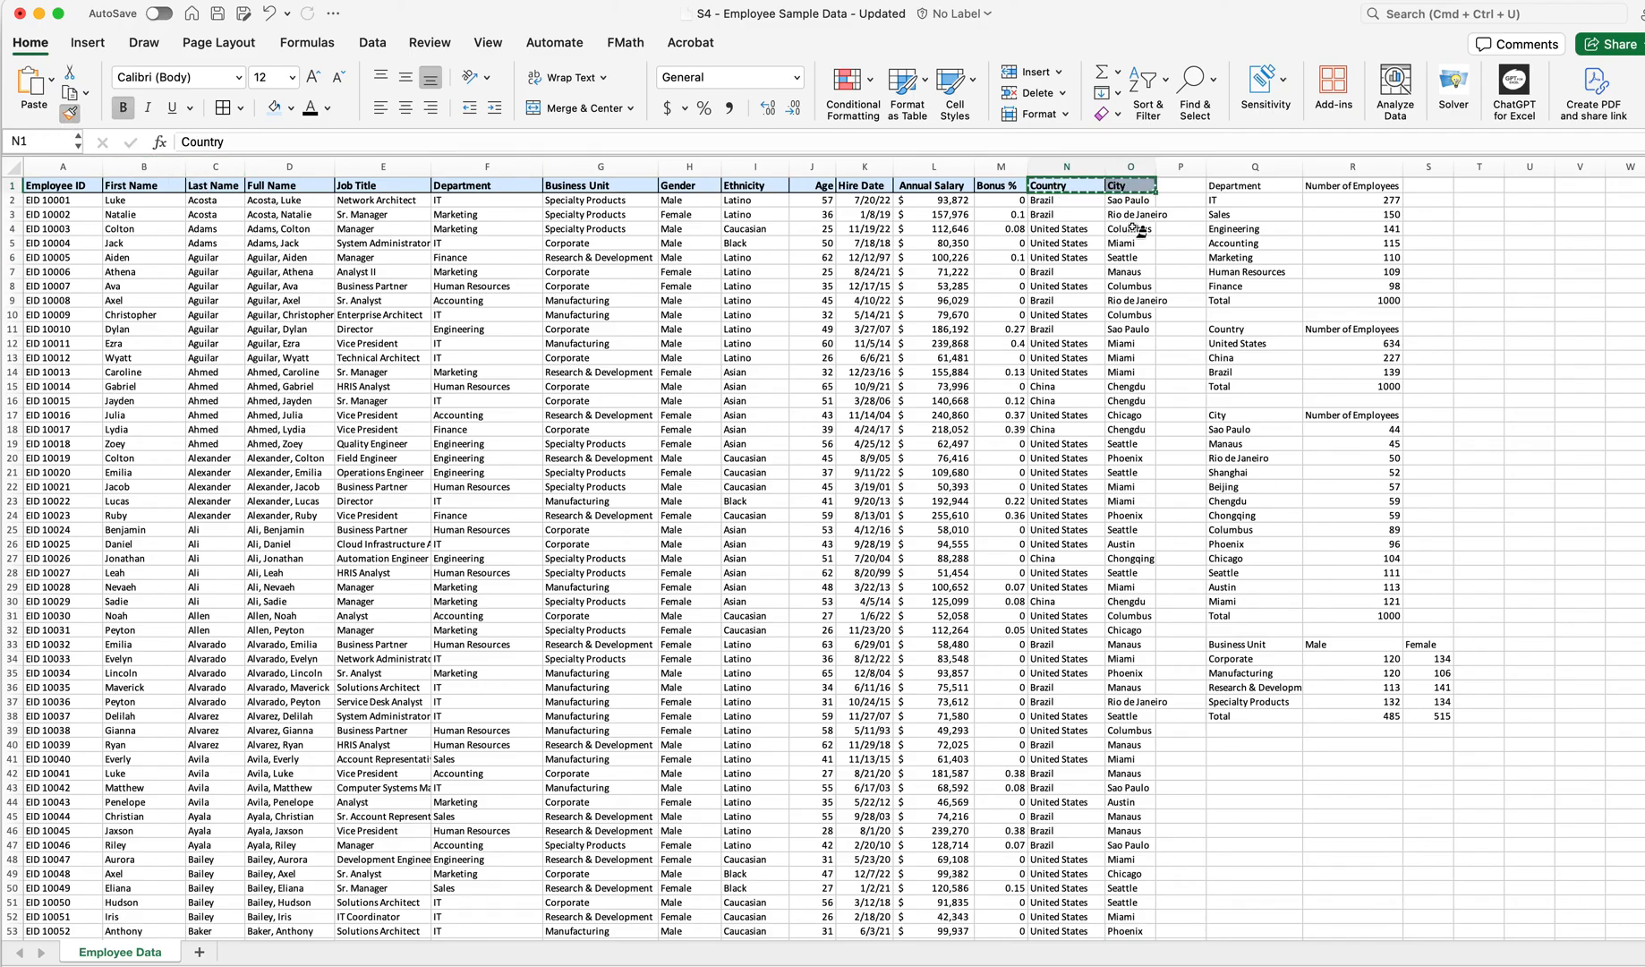
drag(1210, 190, 1367, 188)
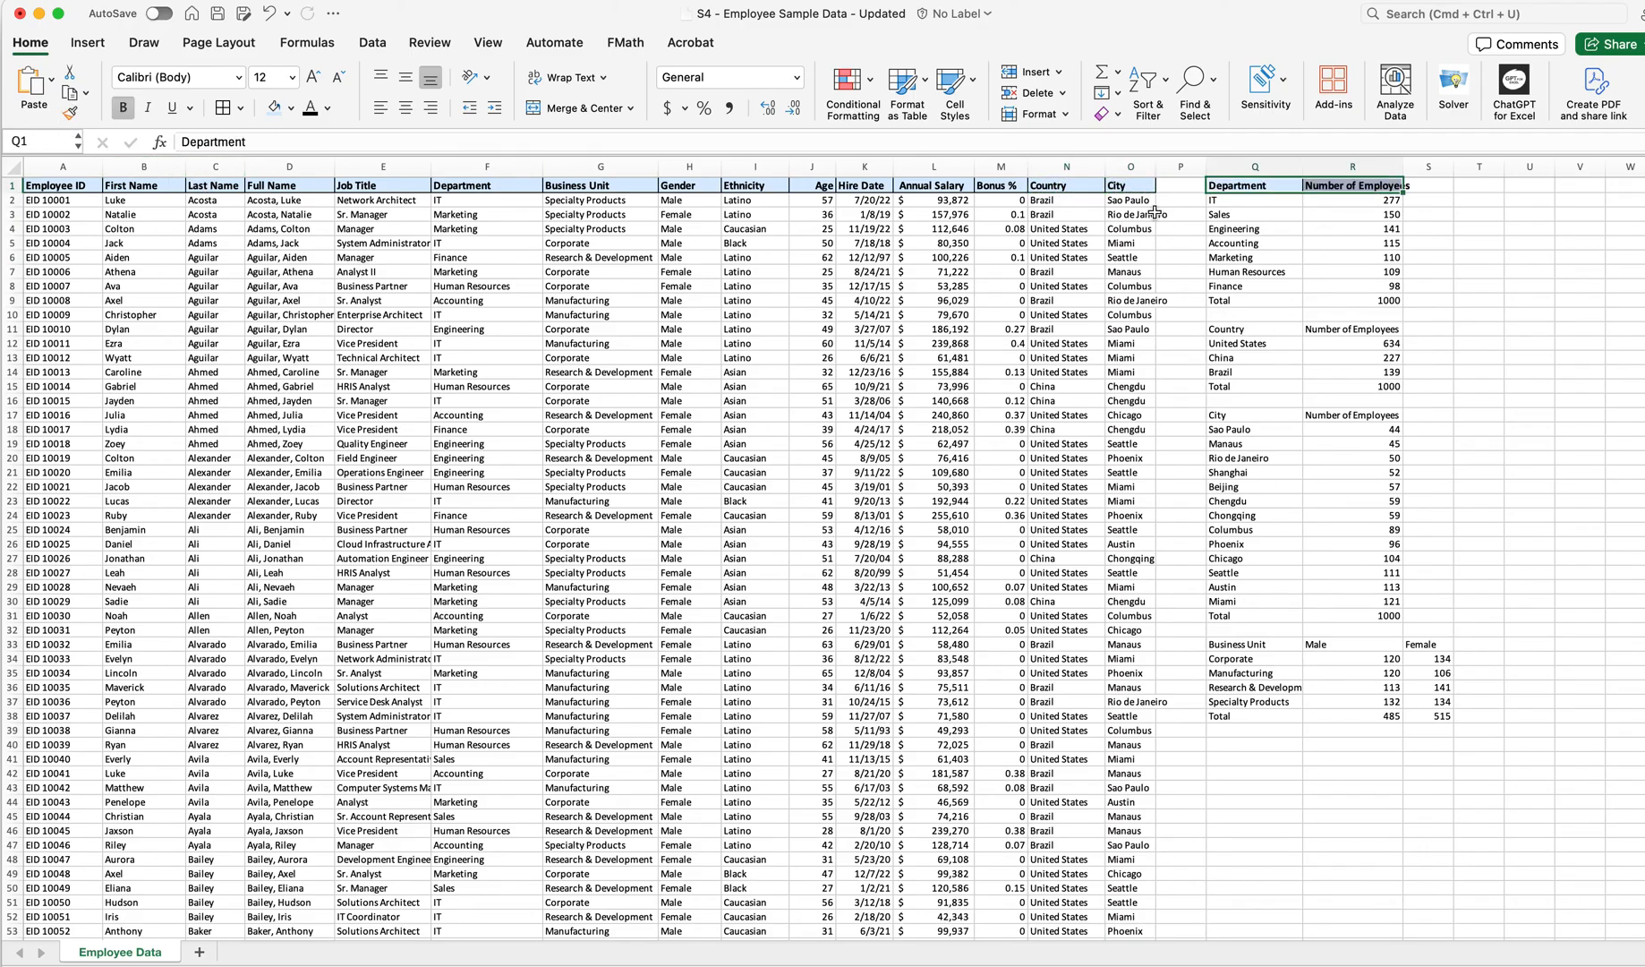
Copy the header formatting with Format Painter onto the Country summary table's header cells
drag(1064, 188, 1128, 186)
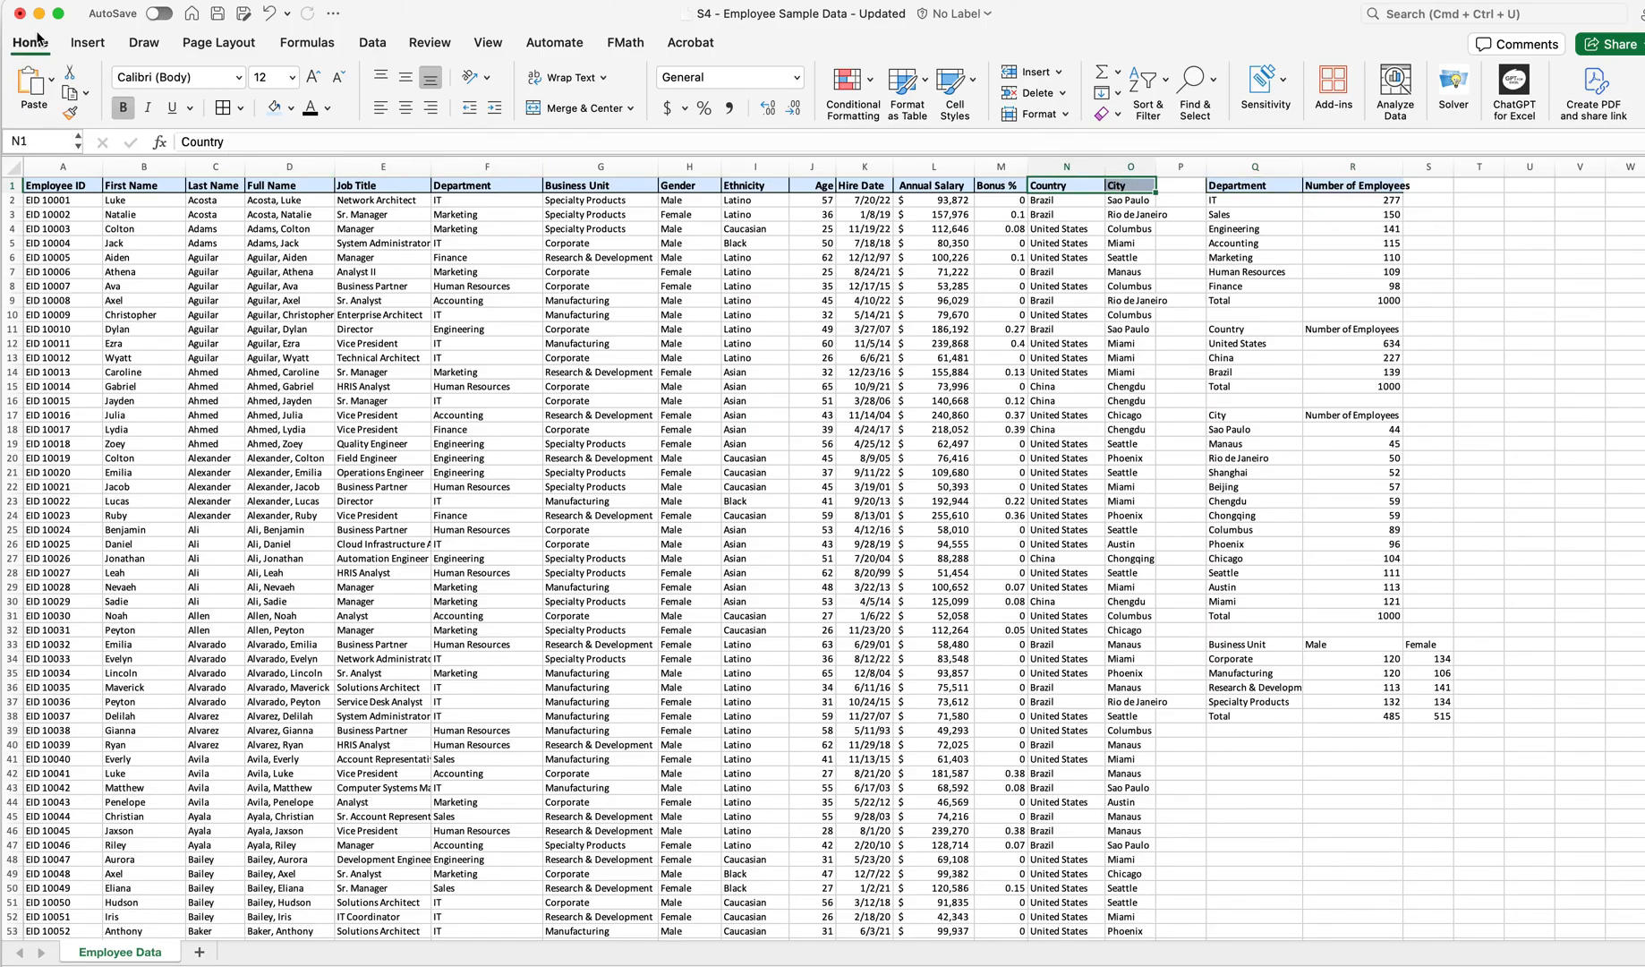
click(70, 114)
drag(1235, 333, 1348, 332)
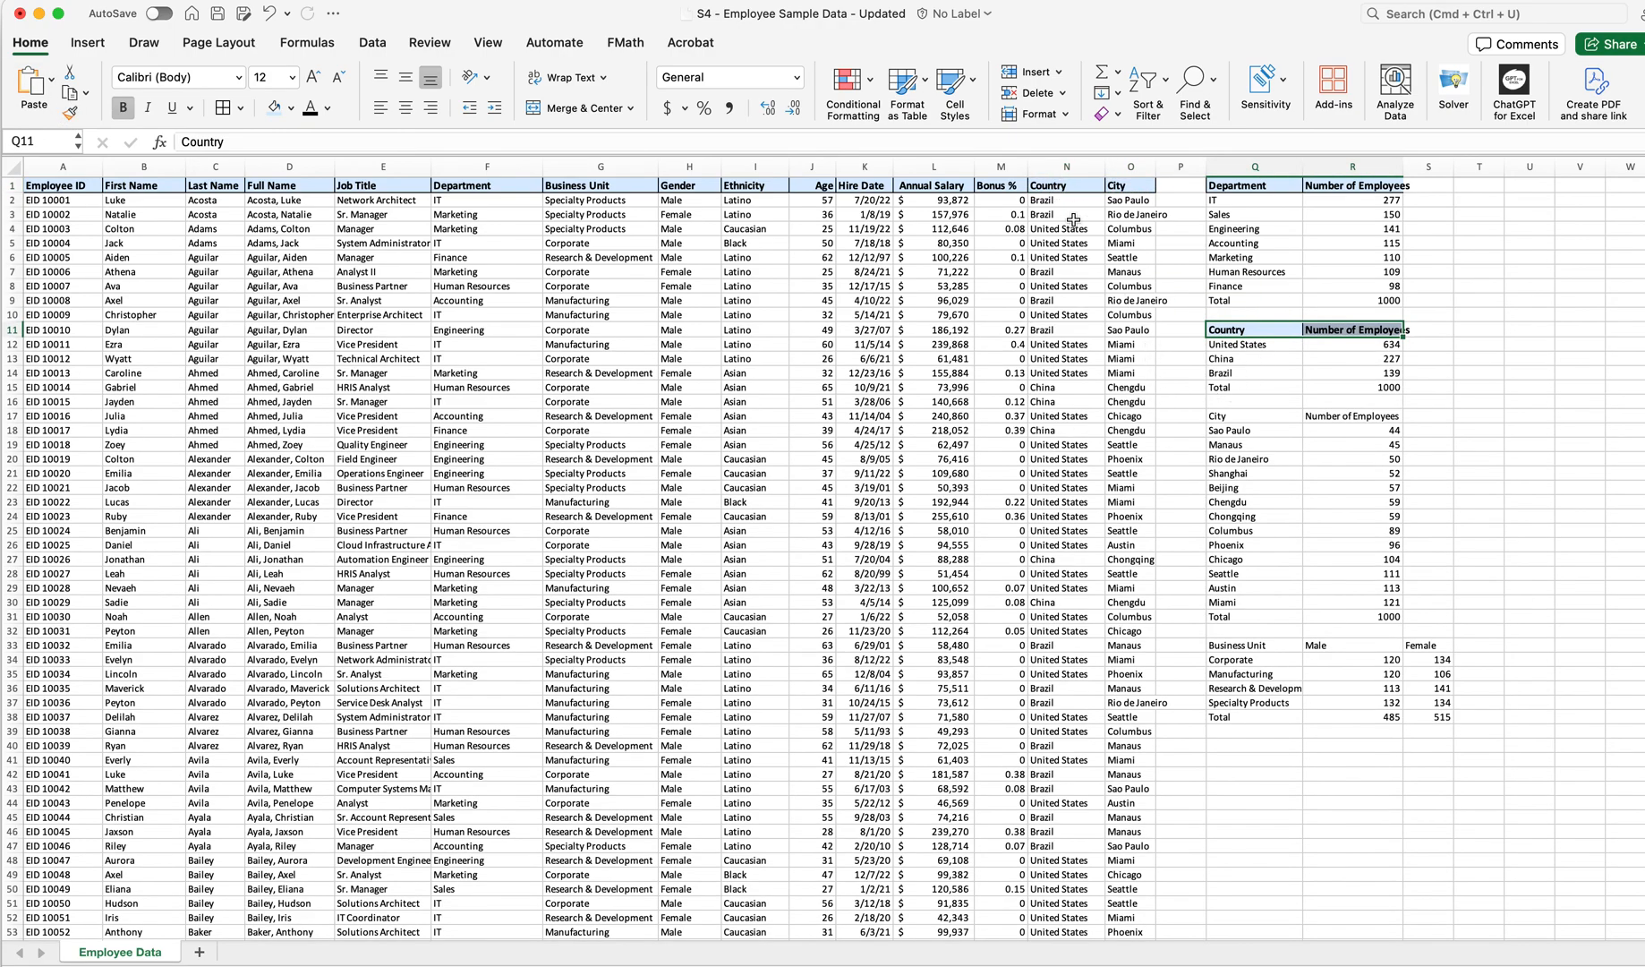
Copy the header formatting with Format Painter onto the City summary table's header cells
click(1278, 387)
drag(1254, 331, 1323, 332)
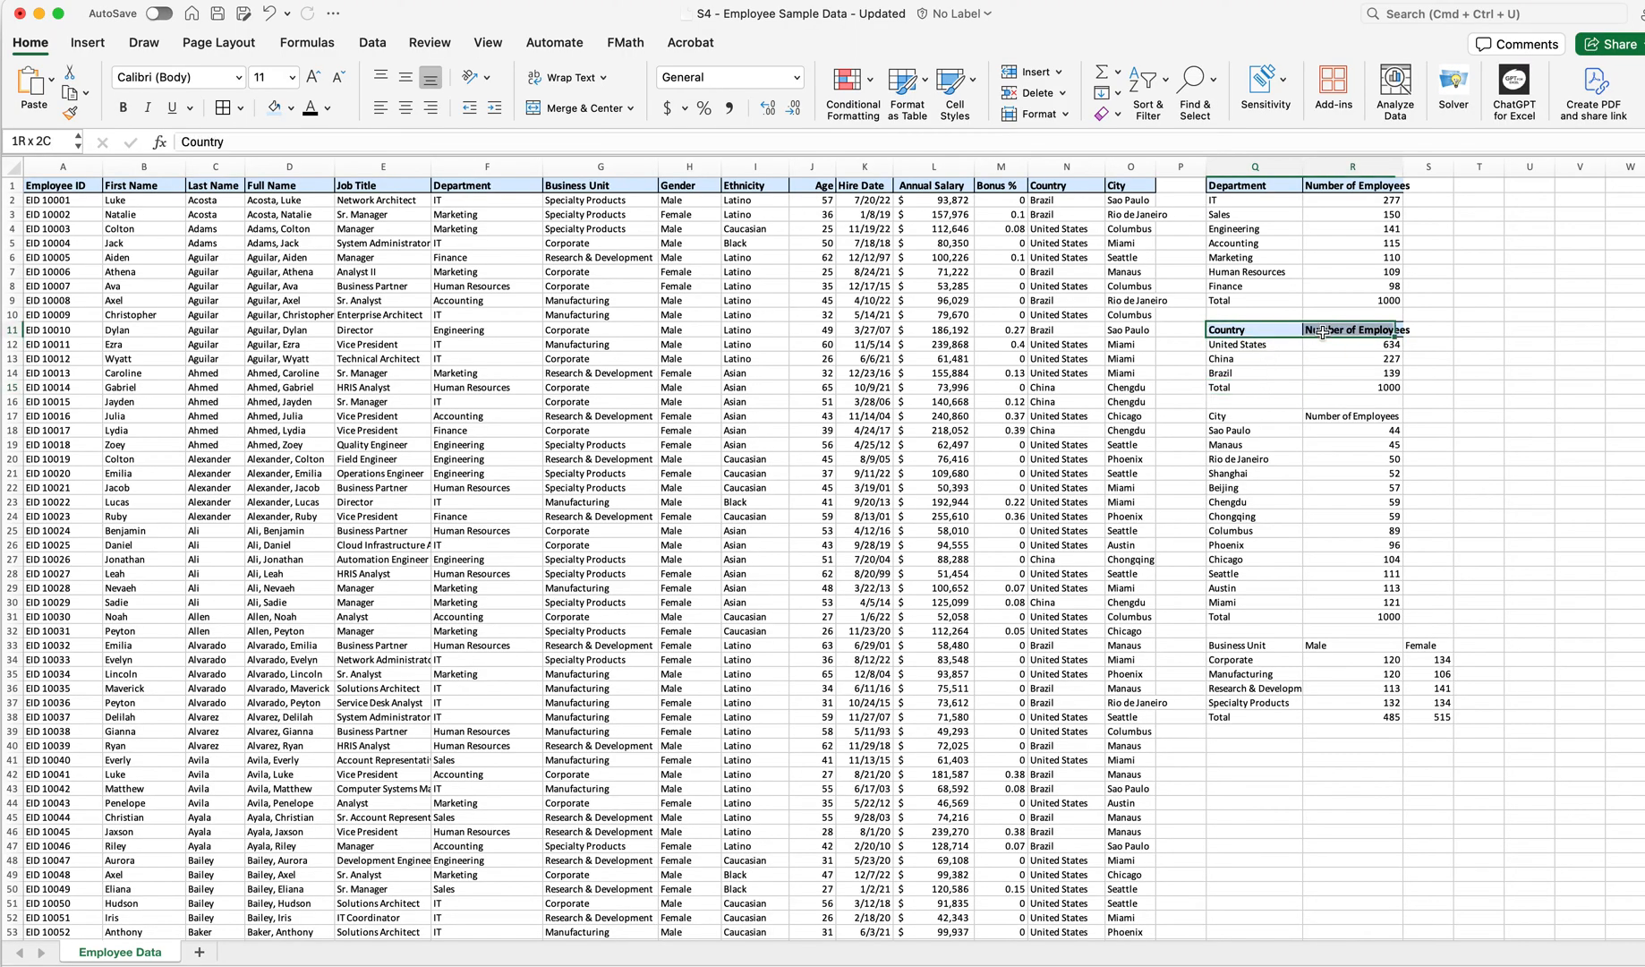
click(69, 113)
drag(1240, 417, 1352, 416)
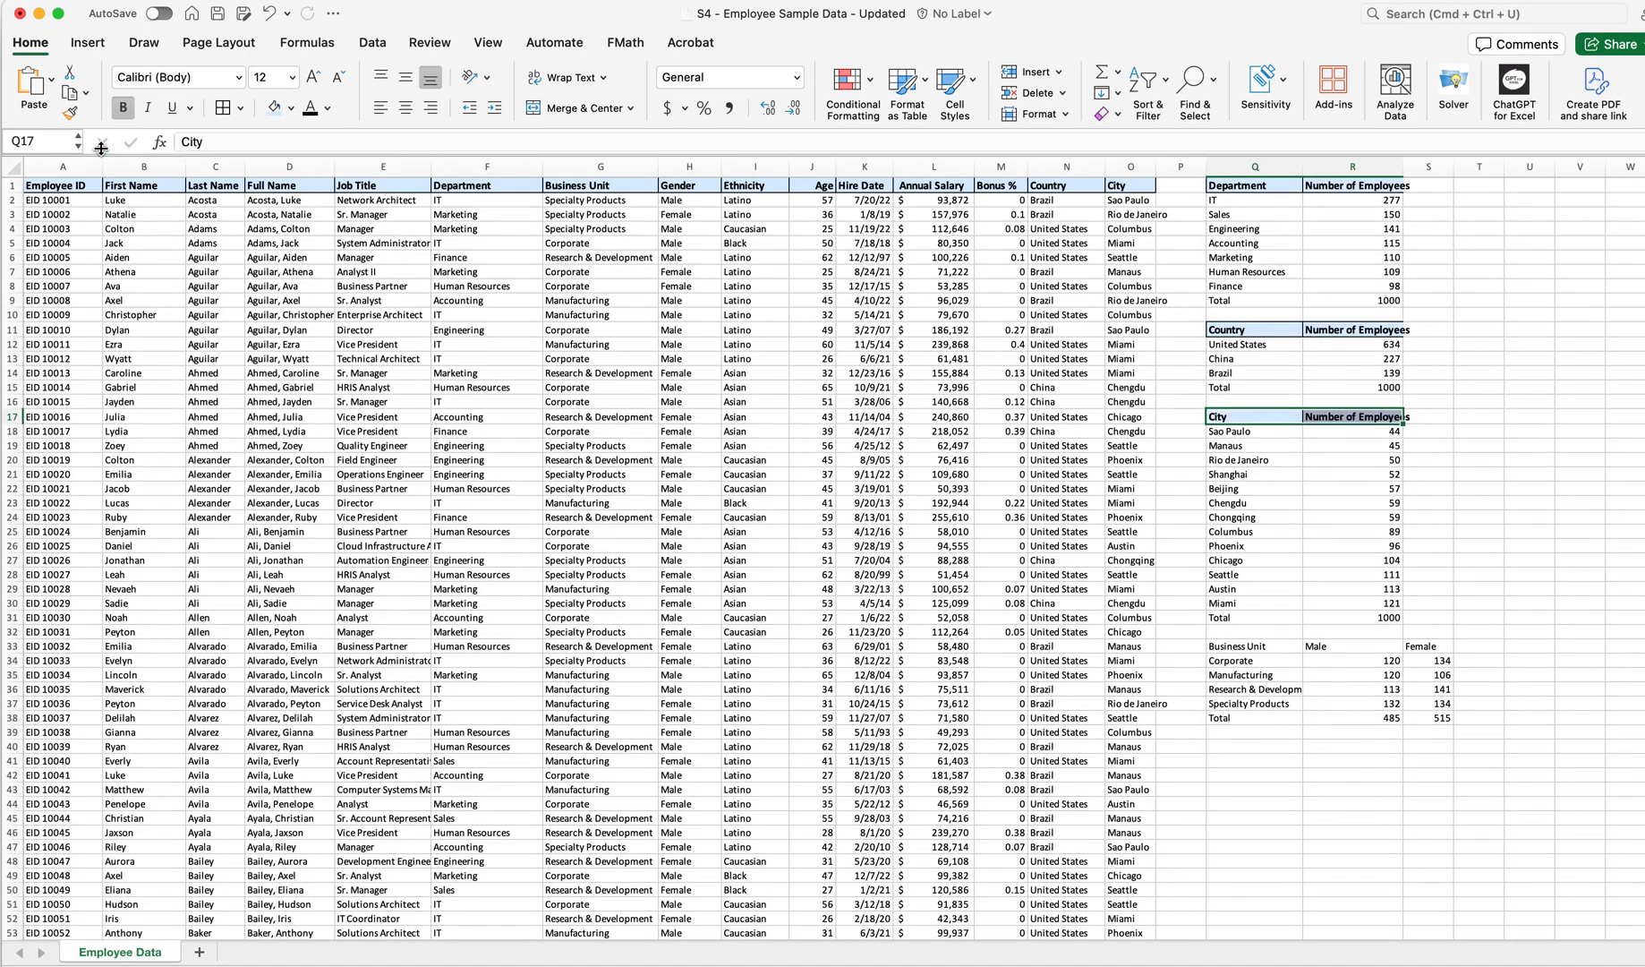
Copy the header formatting with Format Painter onto the Business Unit table's header cells
click(69, 112)
drag(1236, 652, 1428, 648)
click(1372, 767)
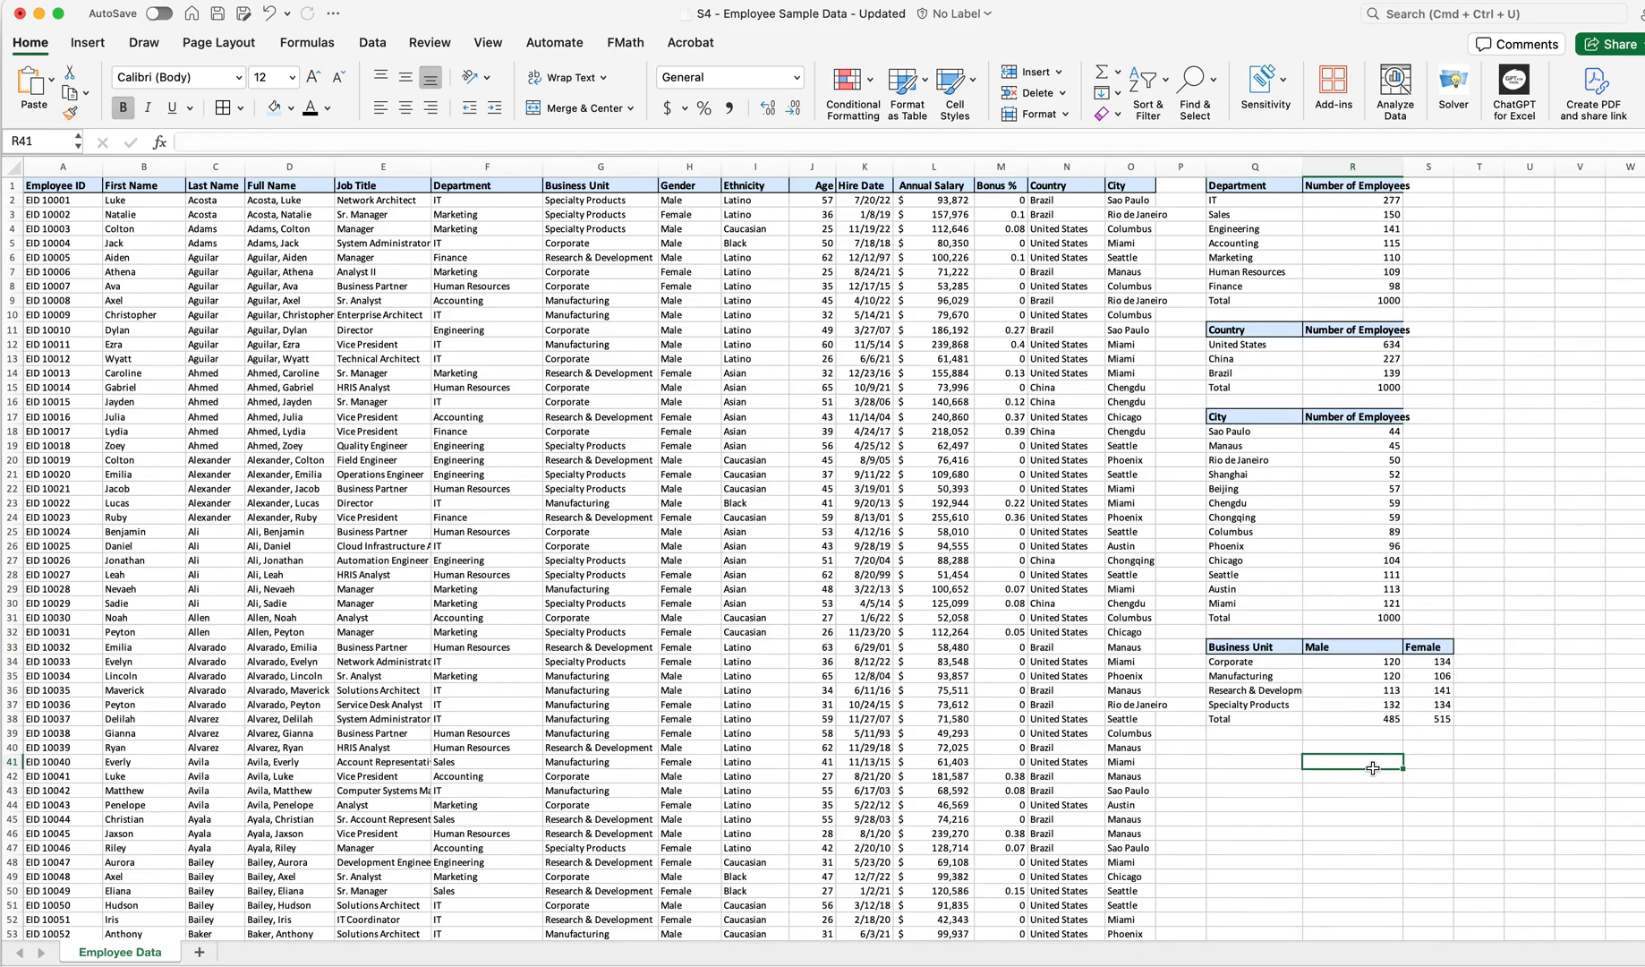
Widen column S so the Female header fits
drag(1400, 167, 1423, 166)
click(1342, 539)
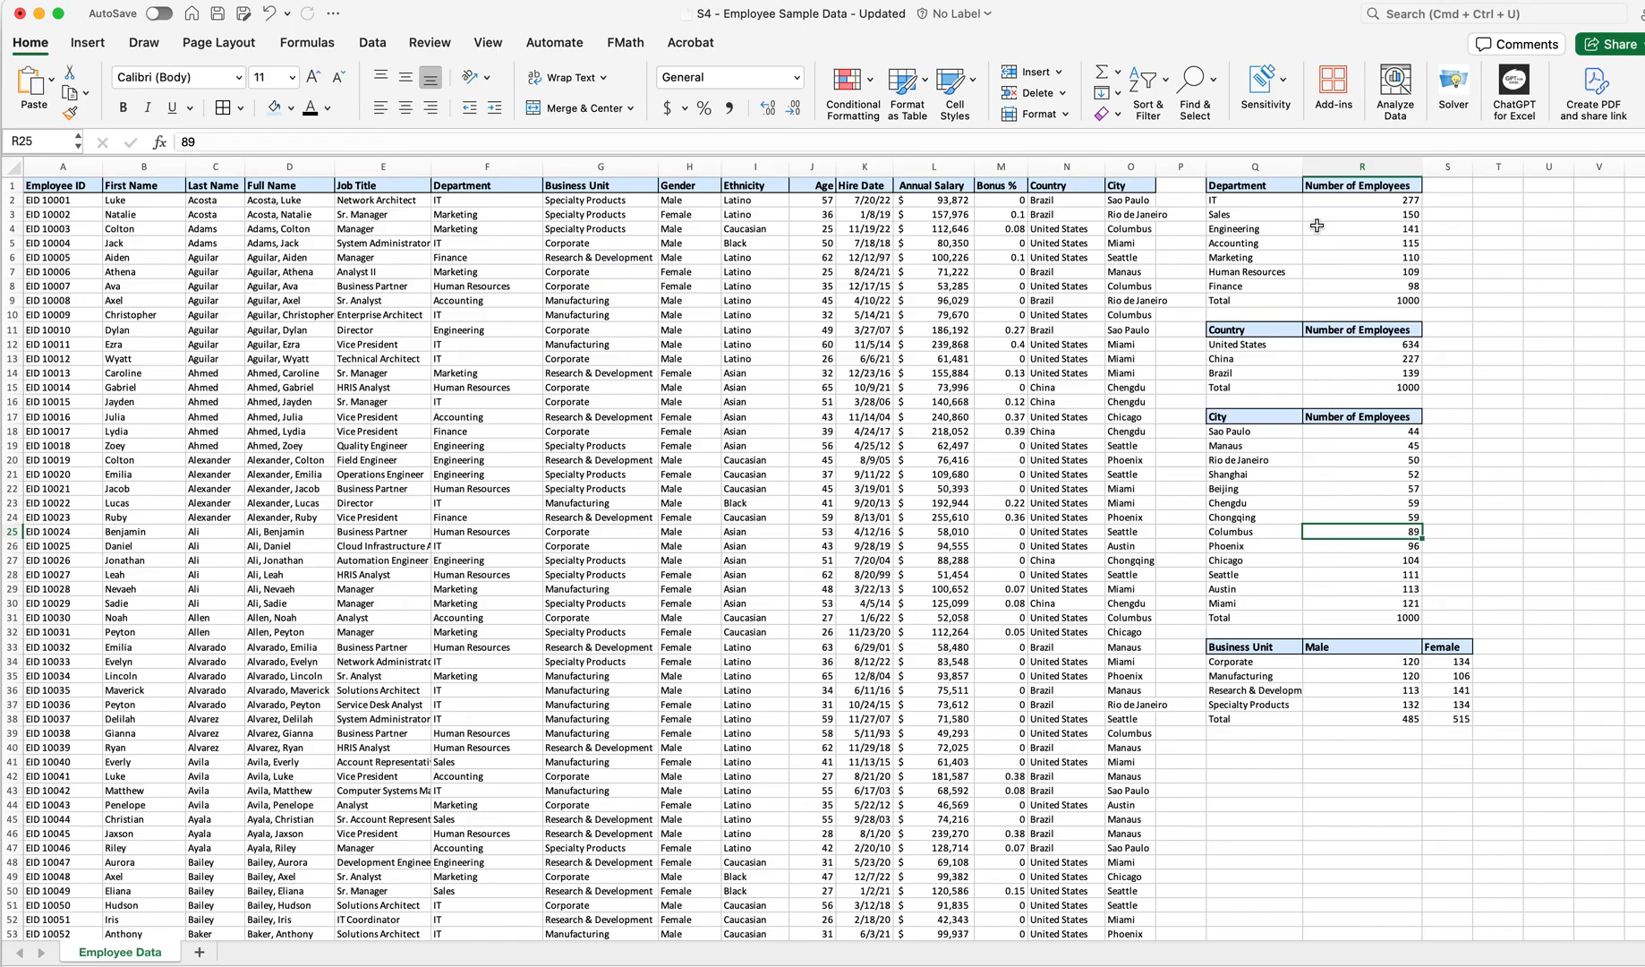
click(1340, 186)
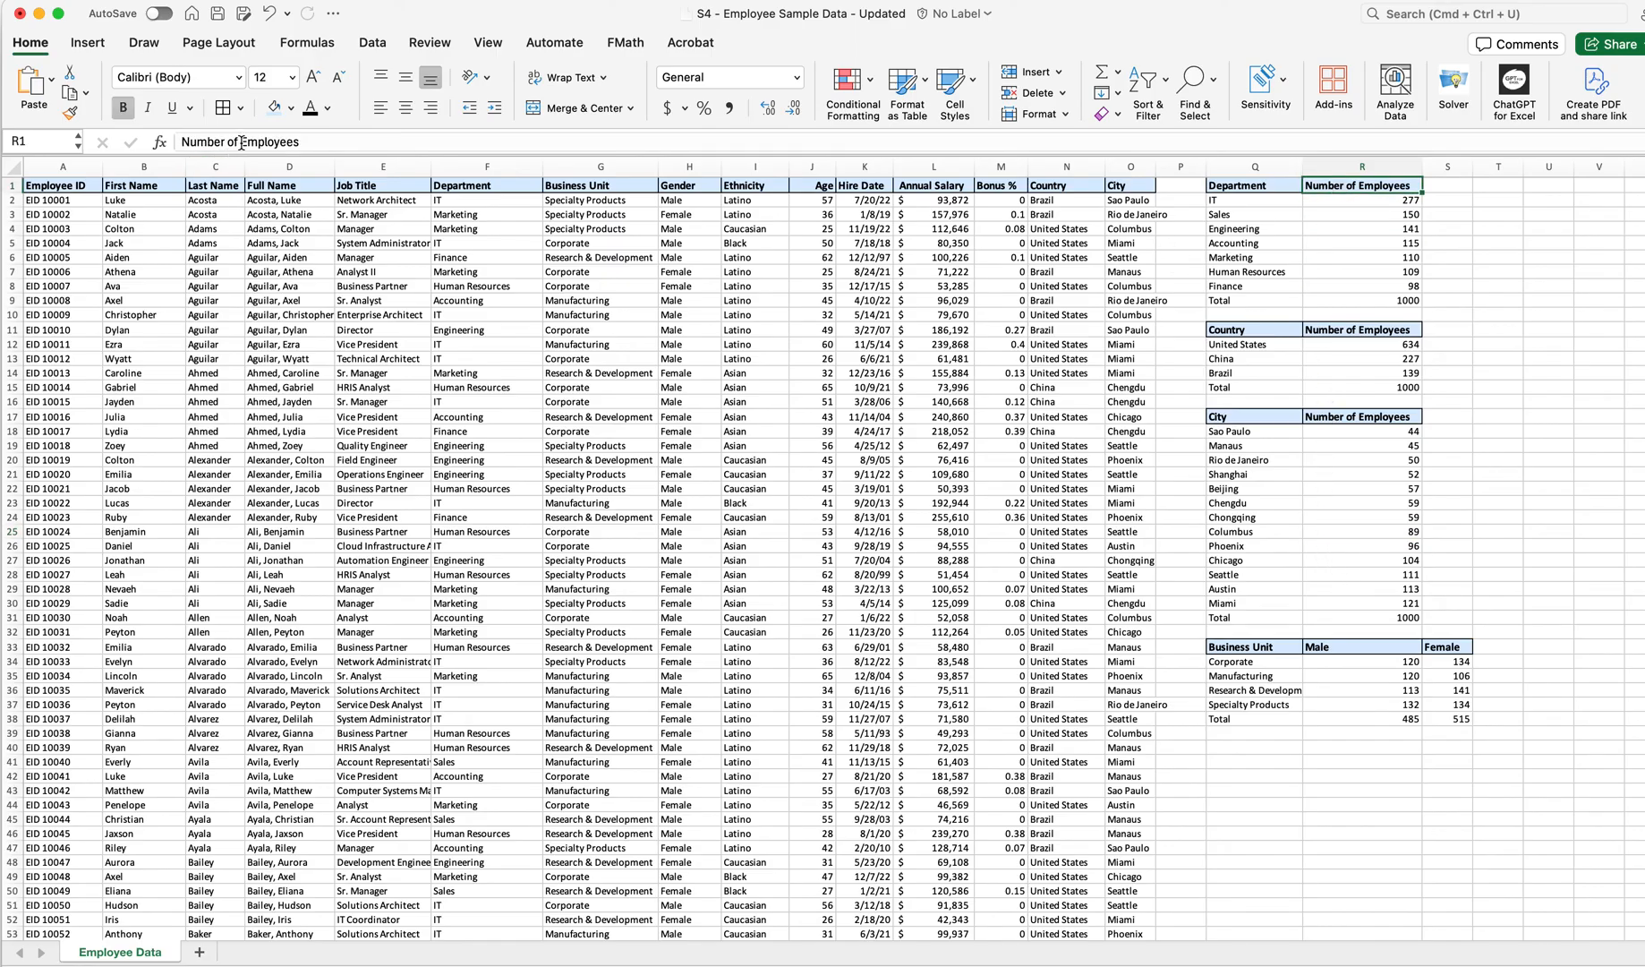
Rename the Department summary header in R1 to "# of Employees"
drag(240, 143, 168, 152)
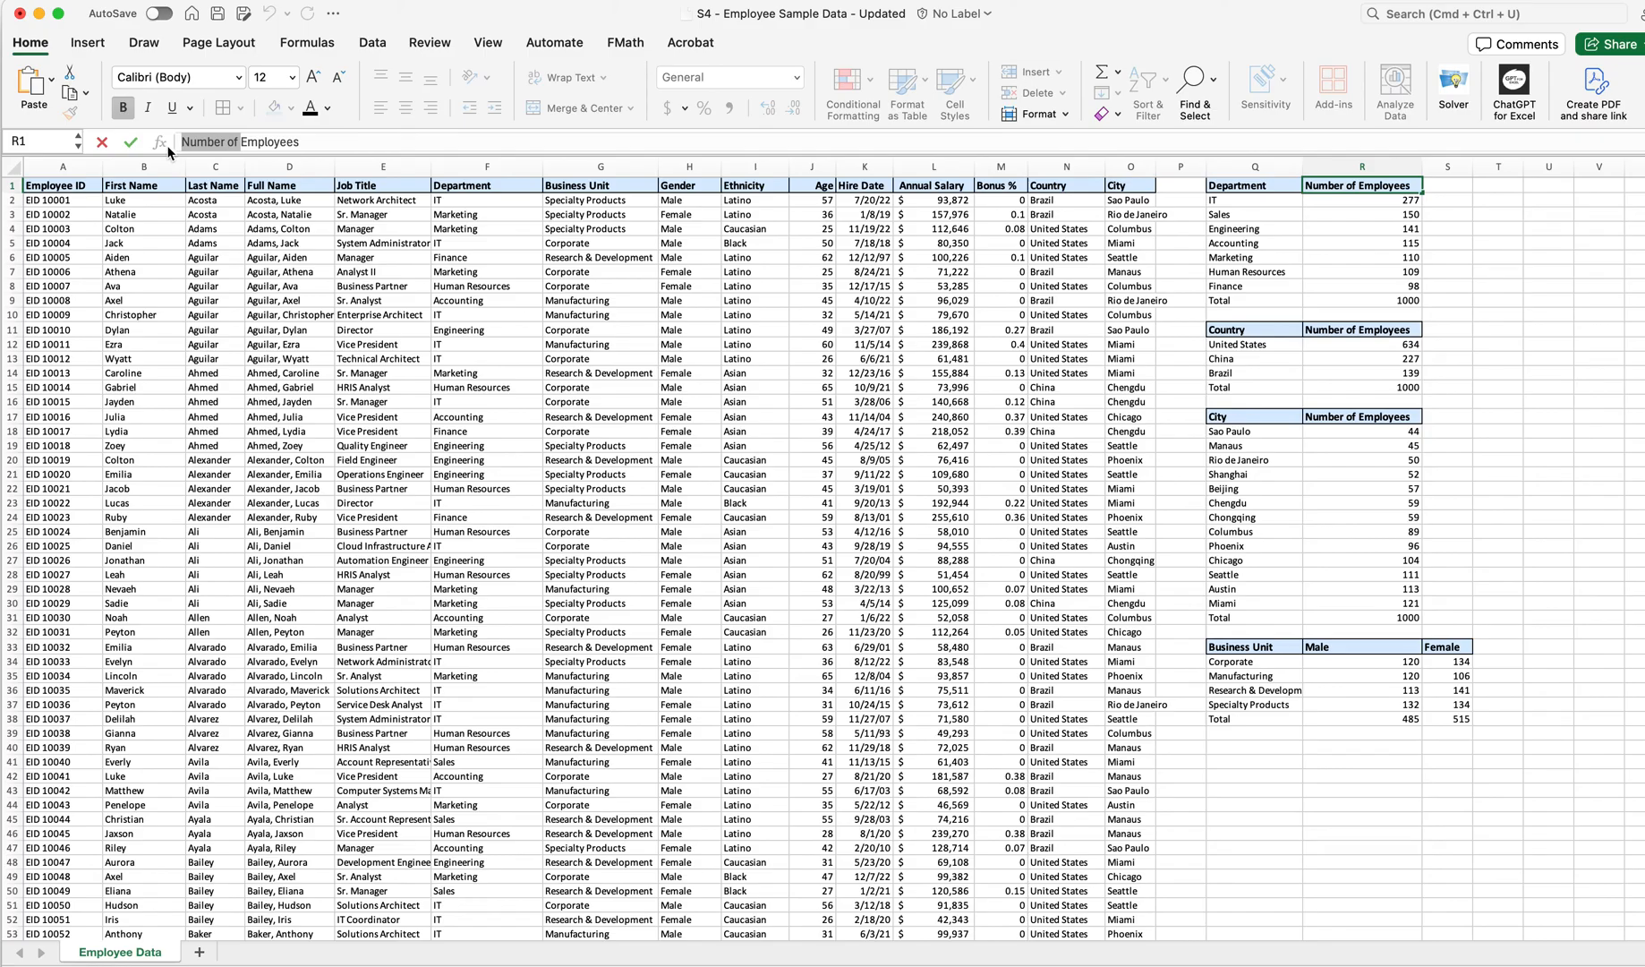
text(# of)
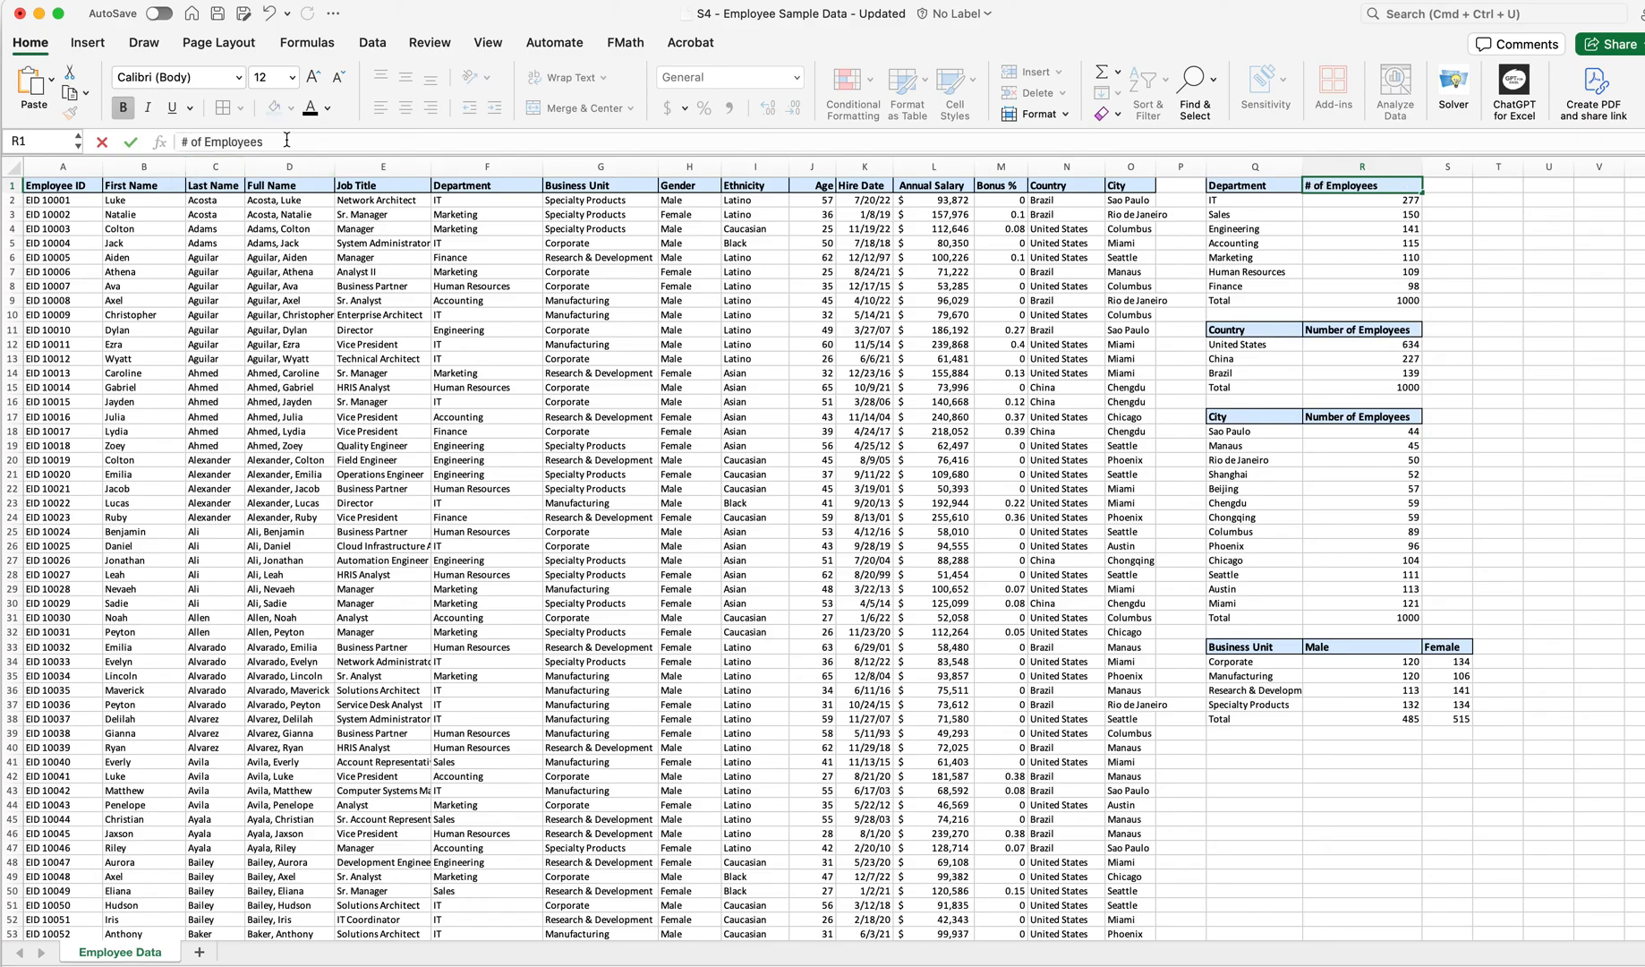
Copy the "# of Employees" header text and paste it over the Country and City summary tables' count headers
drag(274, 140, 173, 142)
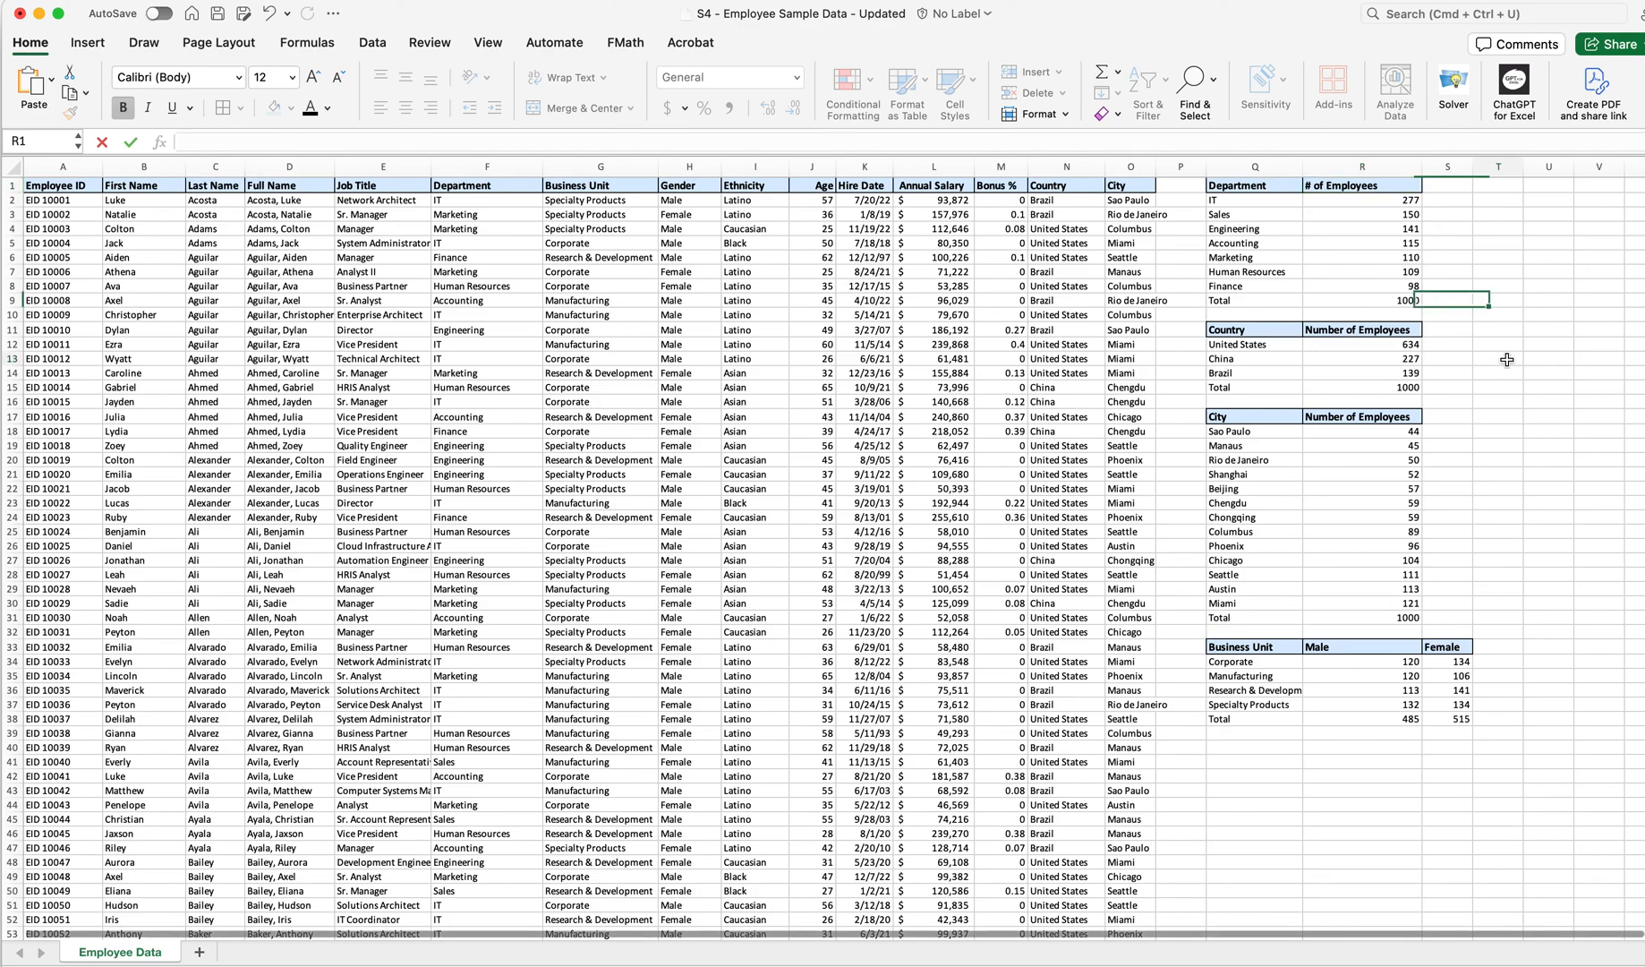
key(cmd+c)
key(Escape)
click(1362, 329)
key(cmd+v)
click(1348, 417)
key(cmd+v)
Narrow column R to fit the shortened "# of Employees" headers
drag(1424, 169, 1382, 680)
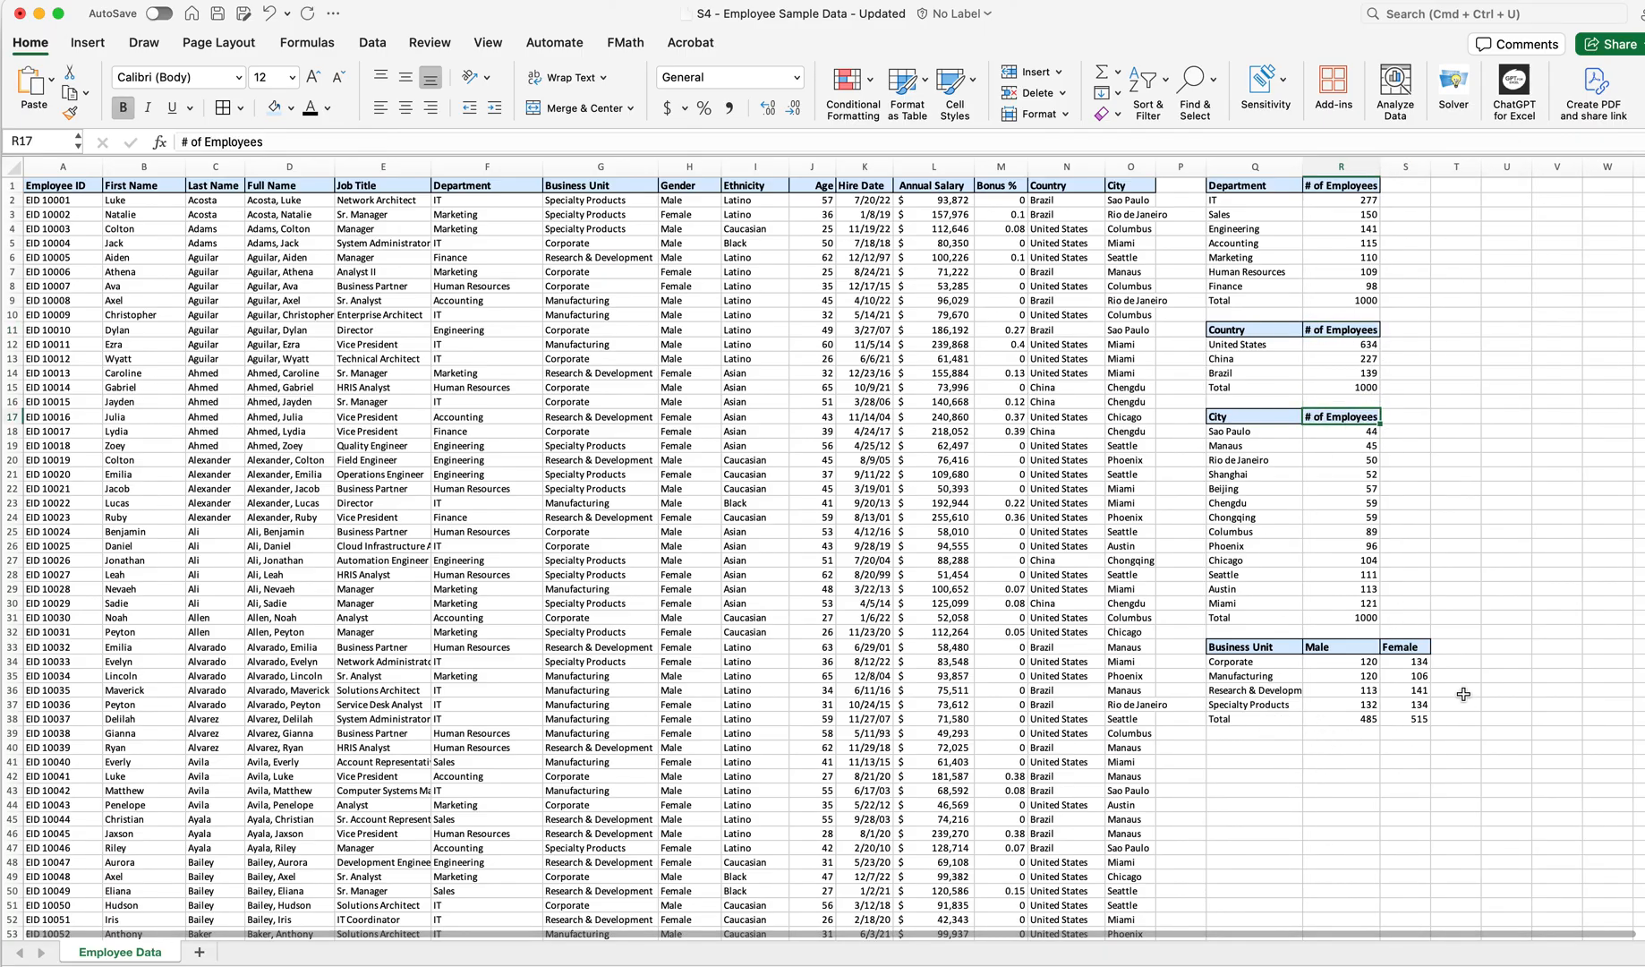
drag(1431, 170, 1443, 175)
Apply a Top and Bottom Border to the Department table's Total row
drag(1223, 300, 1325, 303)
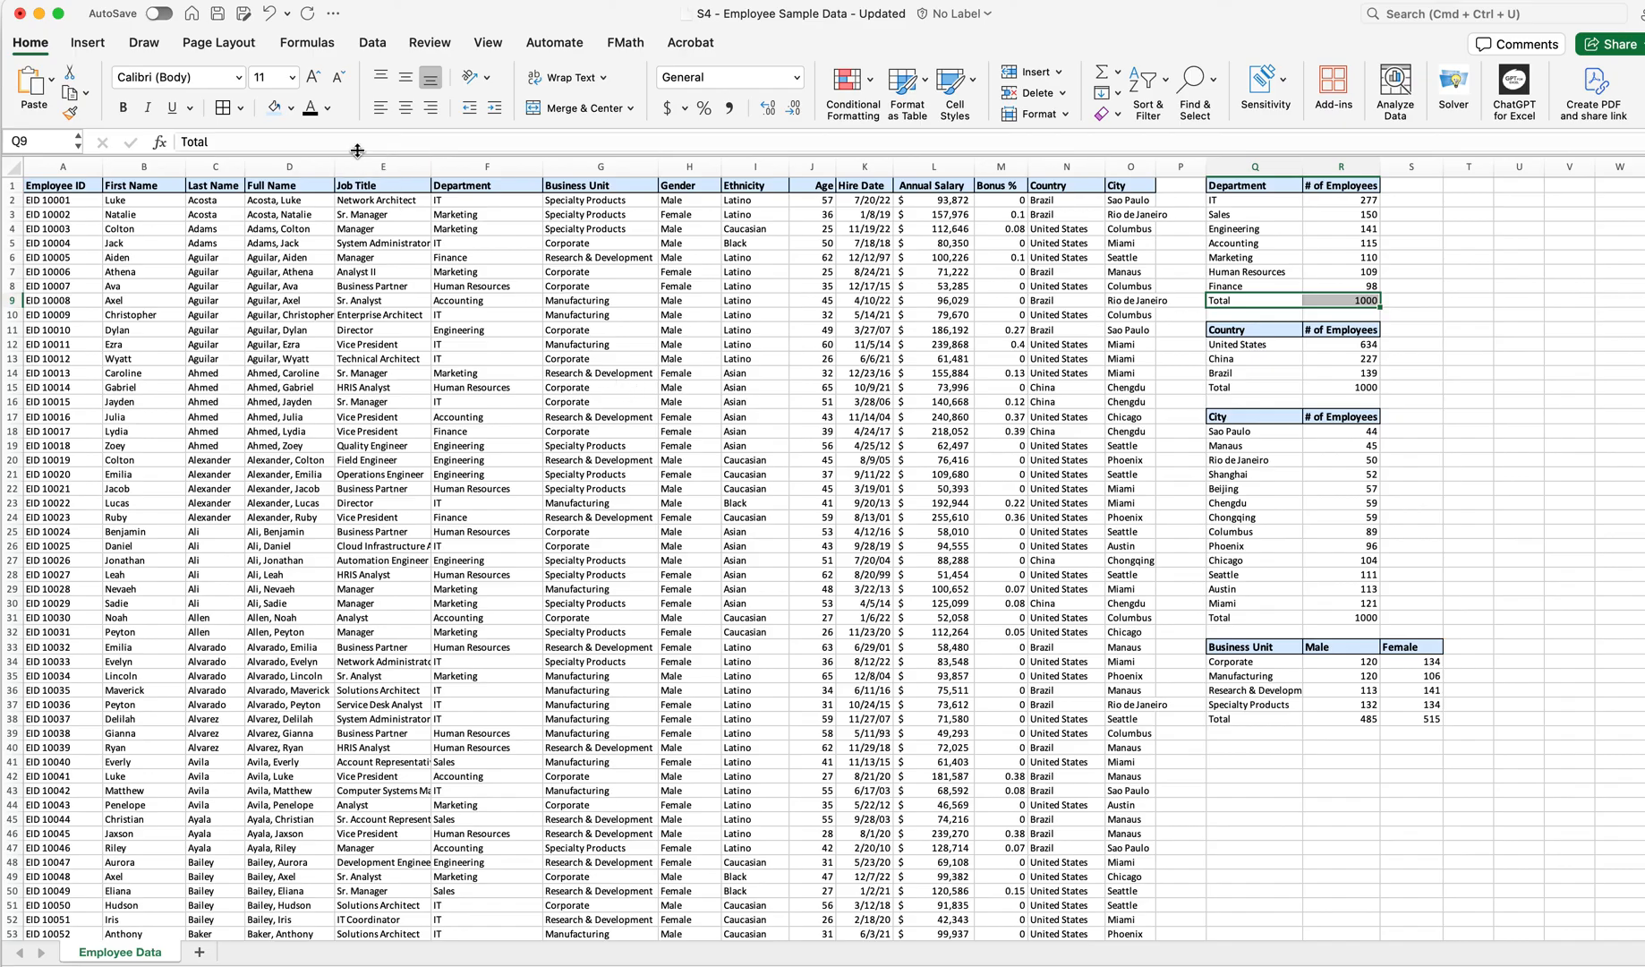
click(240, 107)
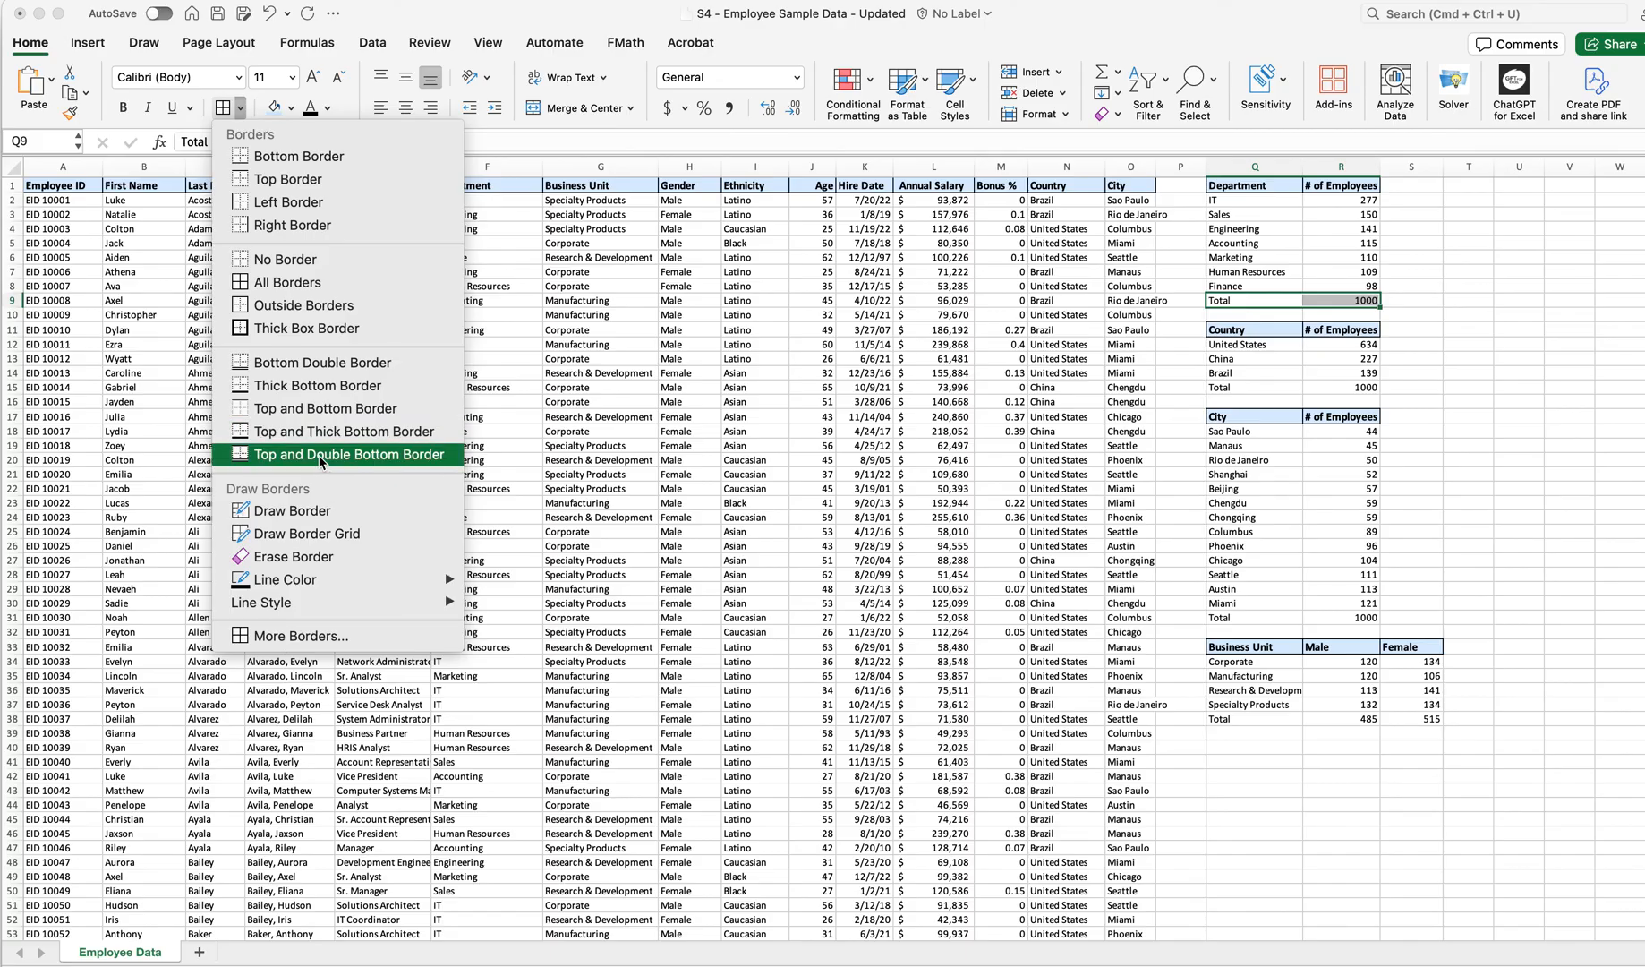
click(315, 409)
click(1419, 357)
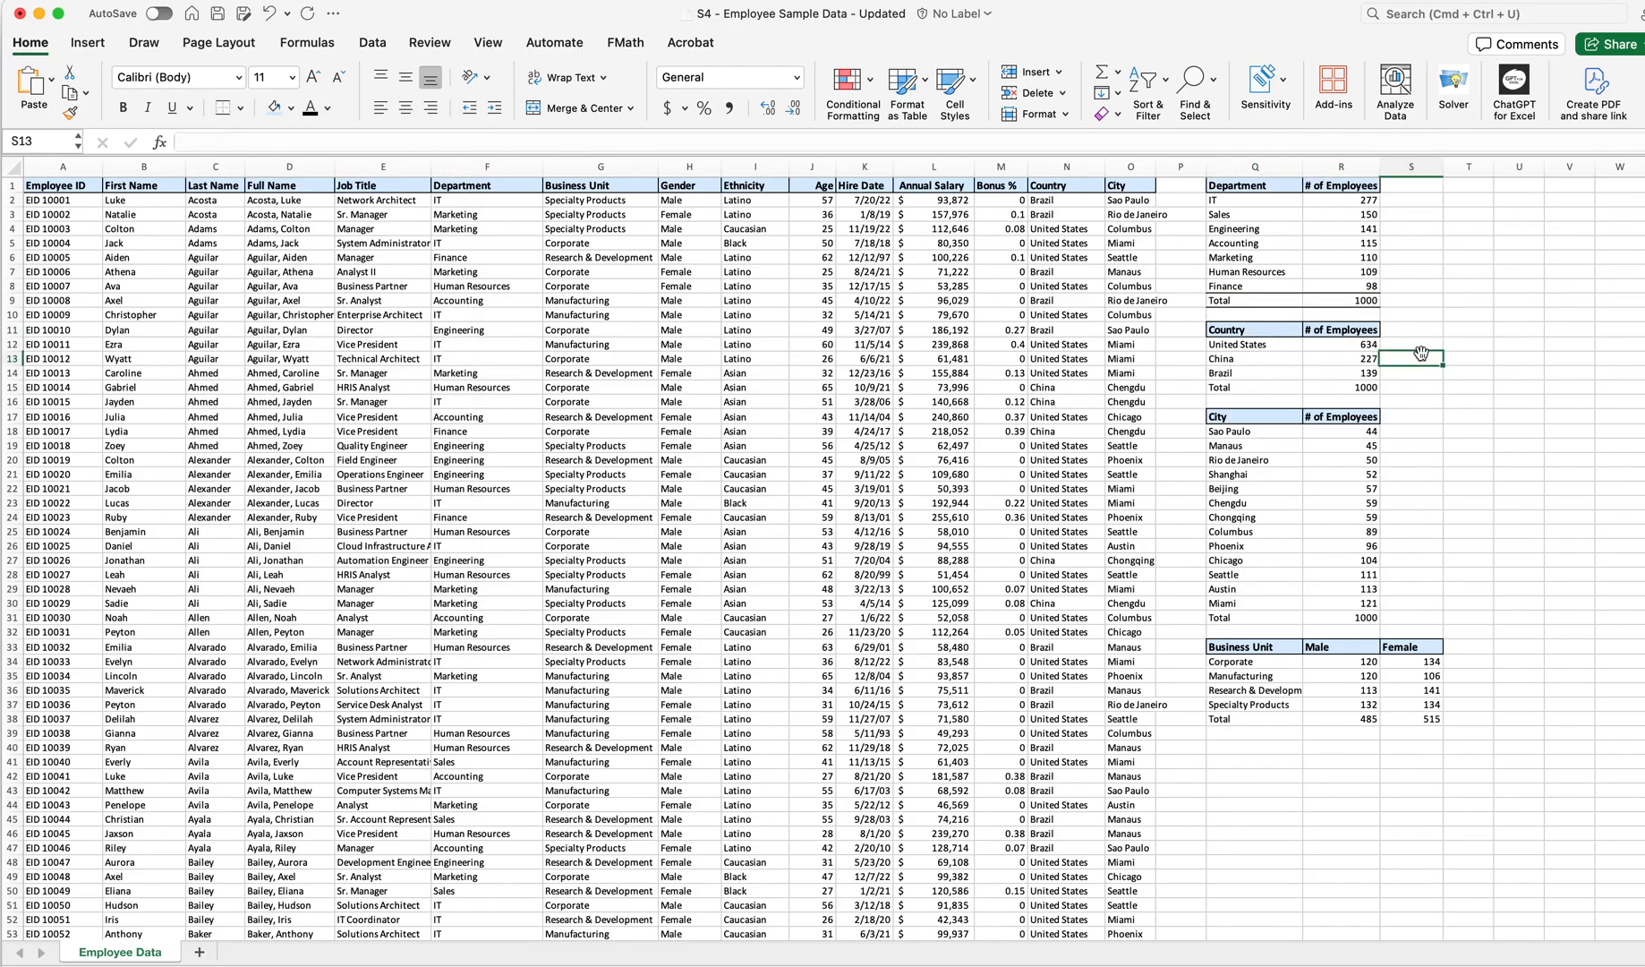
Apply the same top and bottom border to the Total rows of the Country and City tables
click(1222, 388)
shift+click(1322, 385)
click(223, 107)
click(1282, 620)
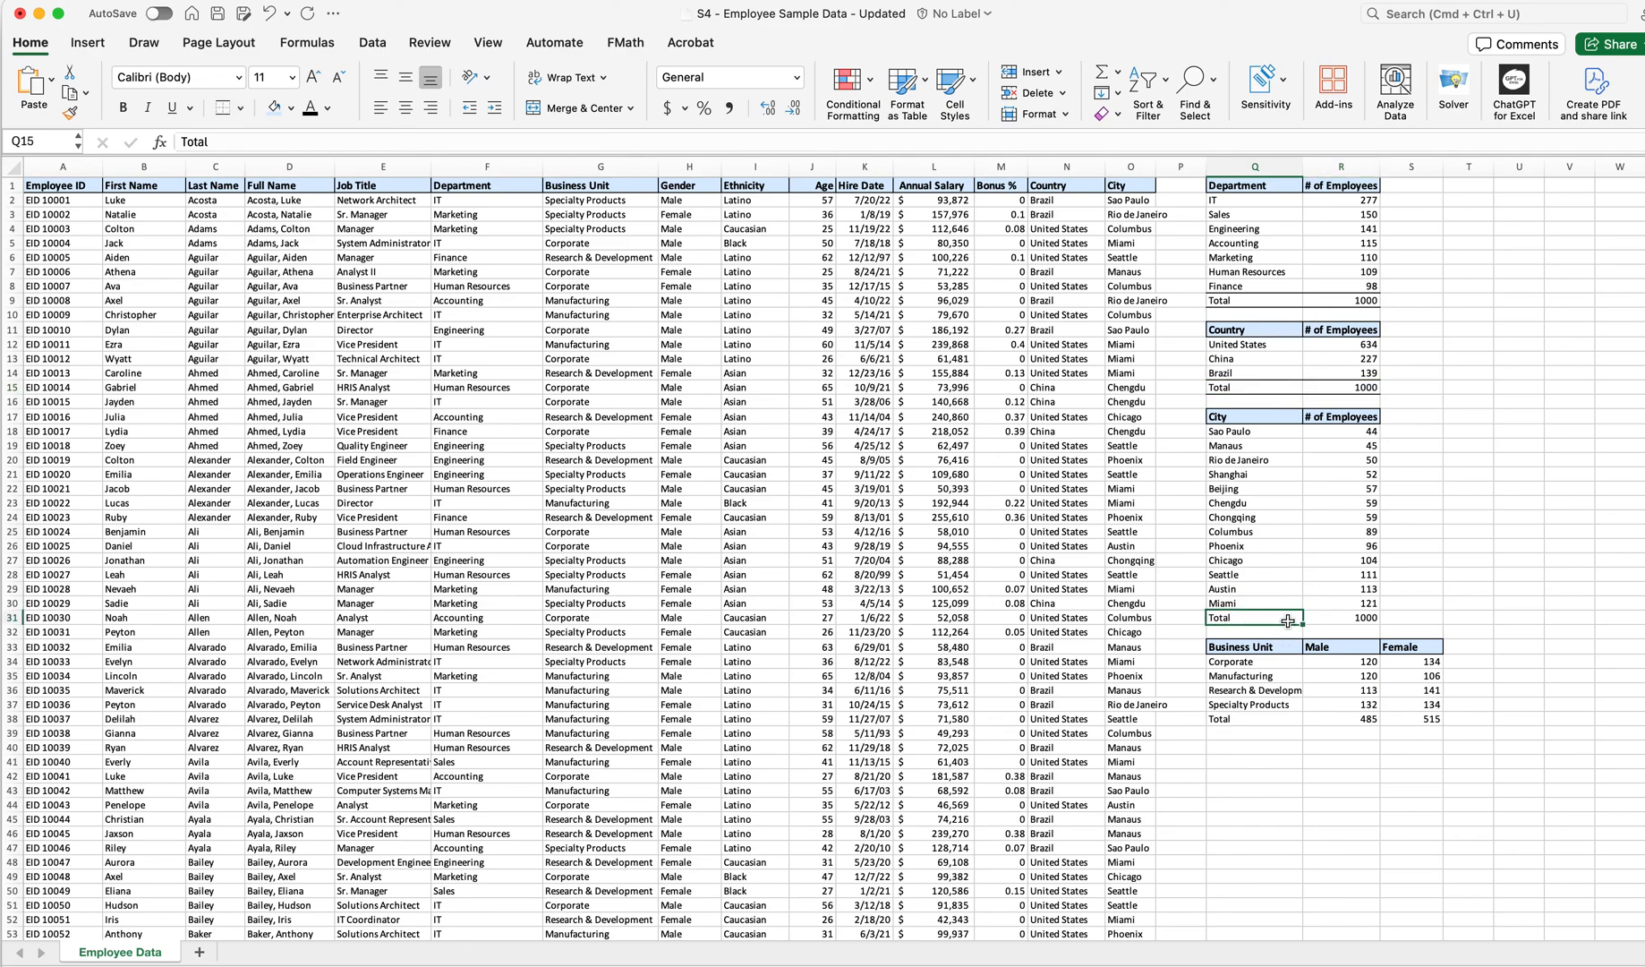
shift+click(1312, 617)
click(223, 107)
Apply the top and bottom border to the Business Unit table's Total row
drag(1226, 720, 1401, 714)
click(223, 107)
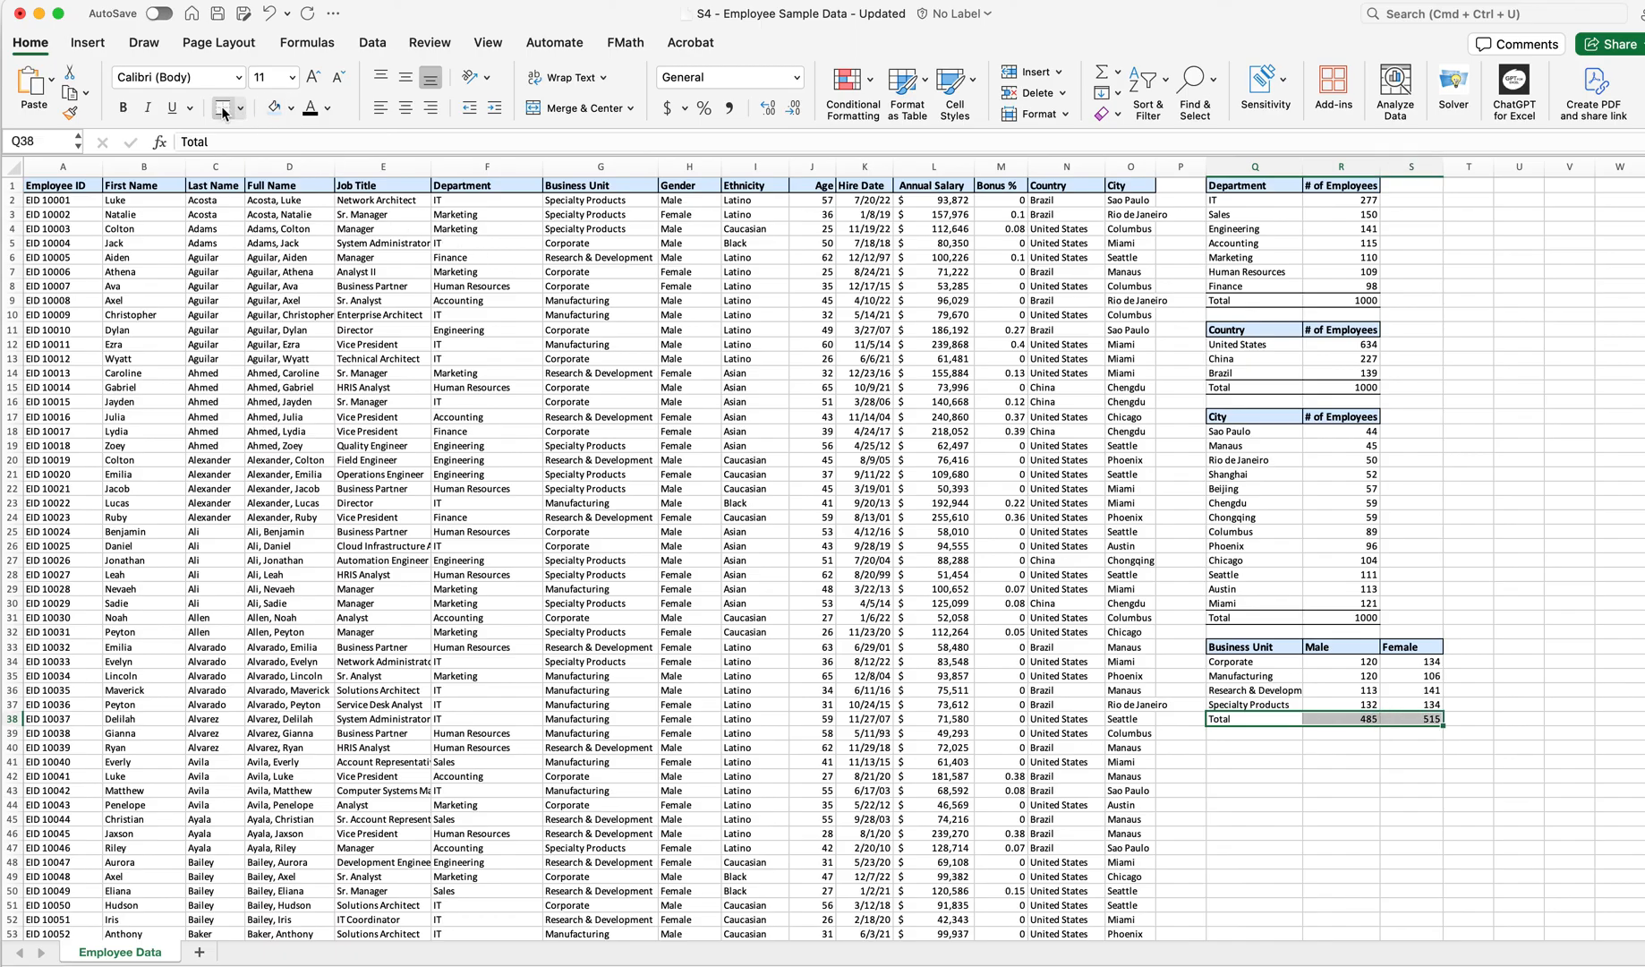
click(1354, 846)
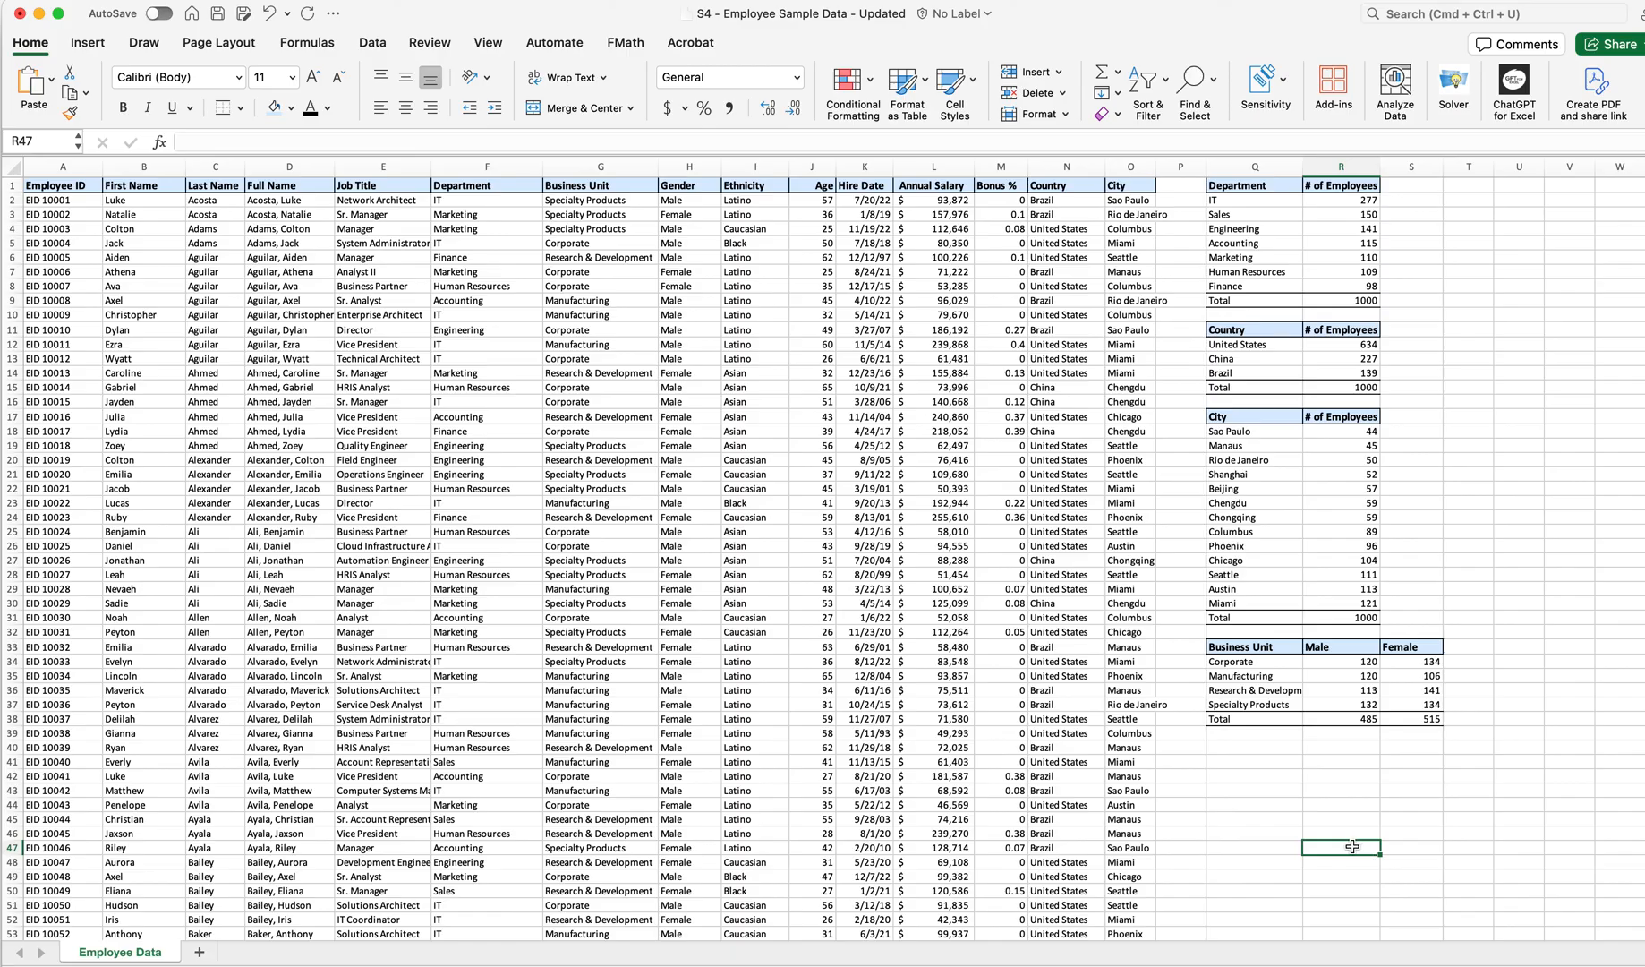
AutoSum the Business Unit table's Male and Female totals into T38 and check it against the other table totals
drag(1342, 722, 1415, 721)
click(1102, 71)
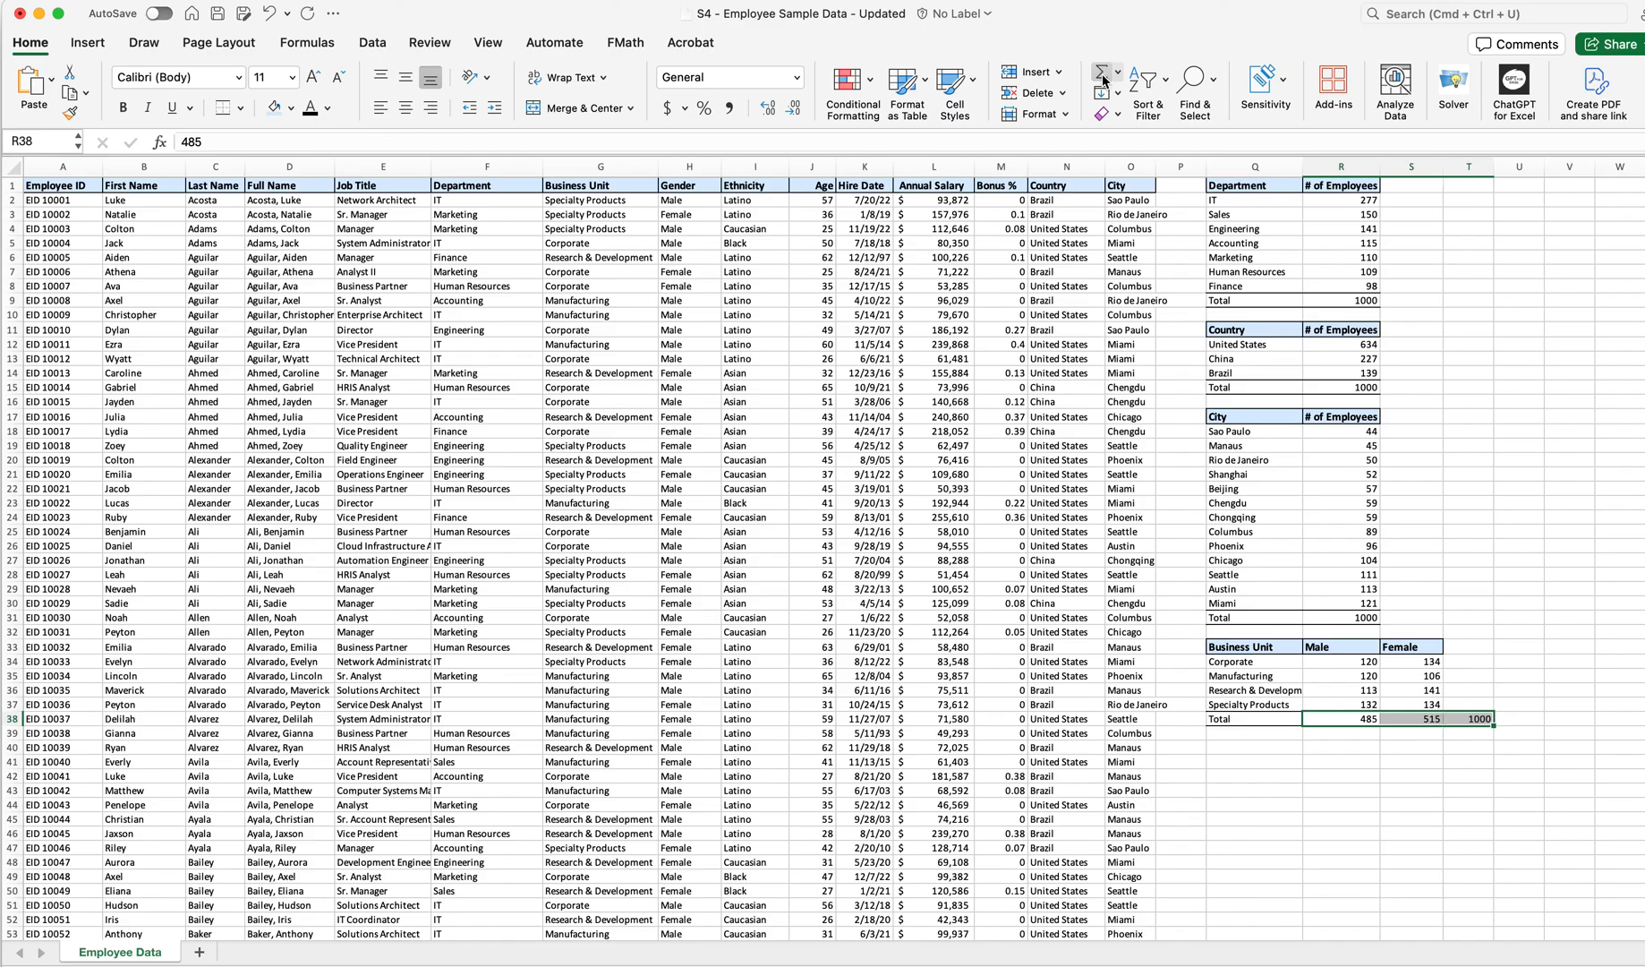
click(1468, 776)
click(1475, 719)
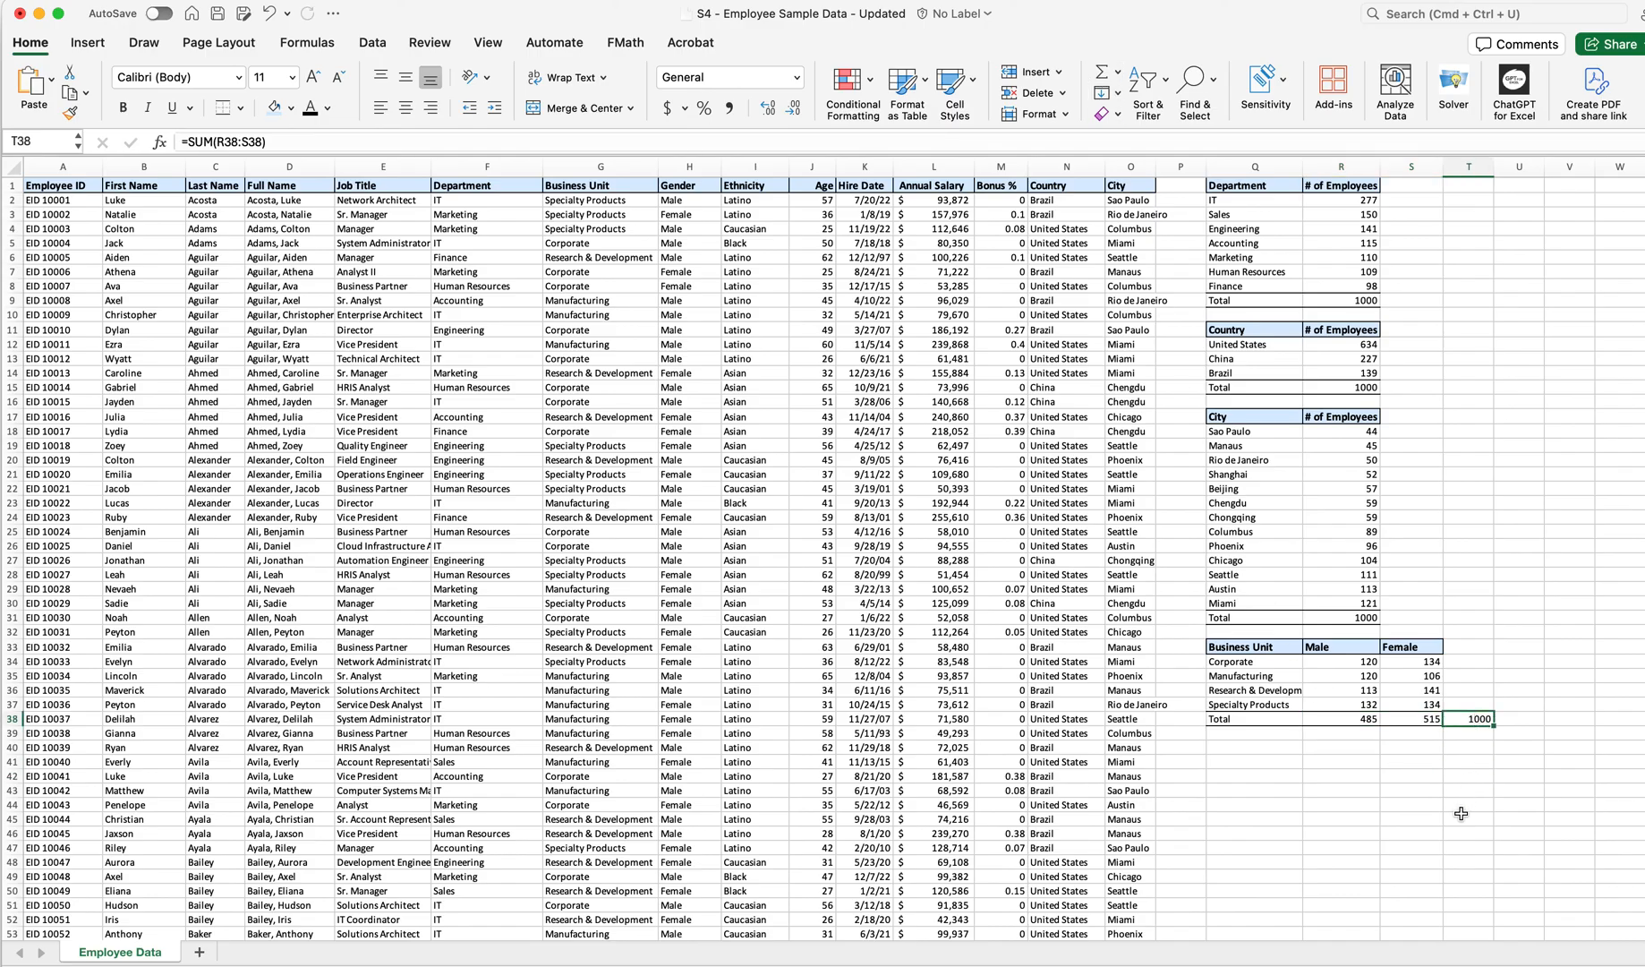
click(1368, 617)
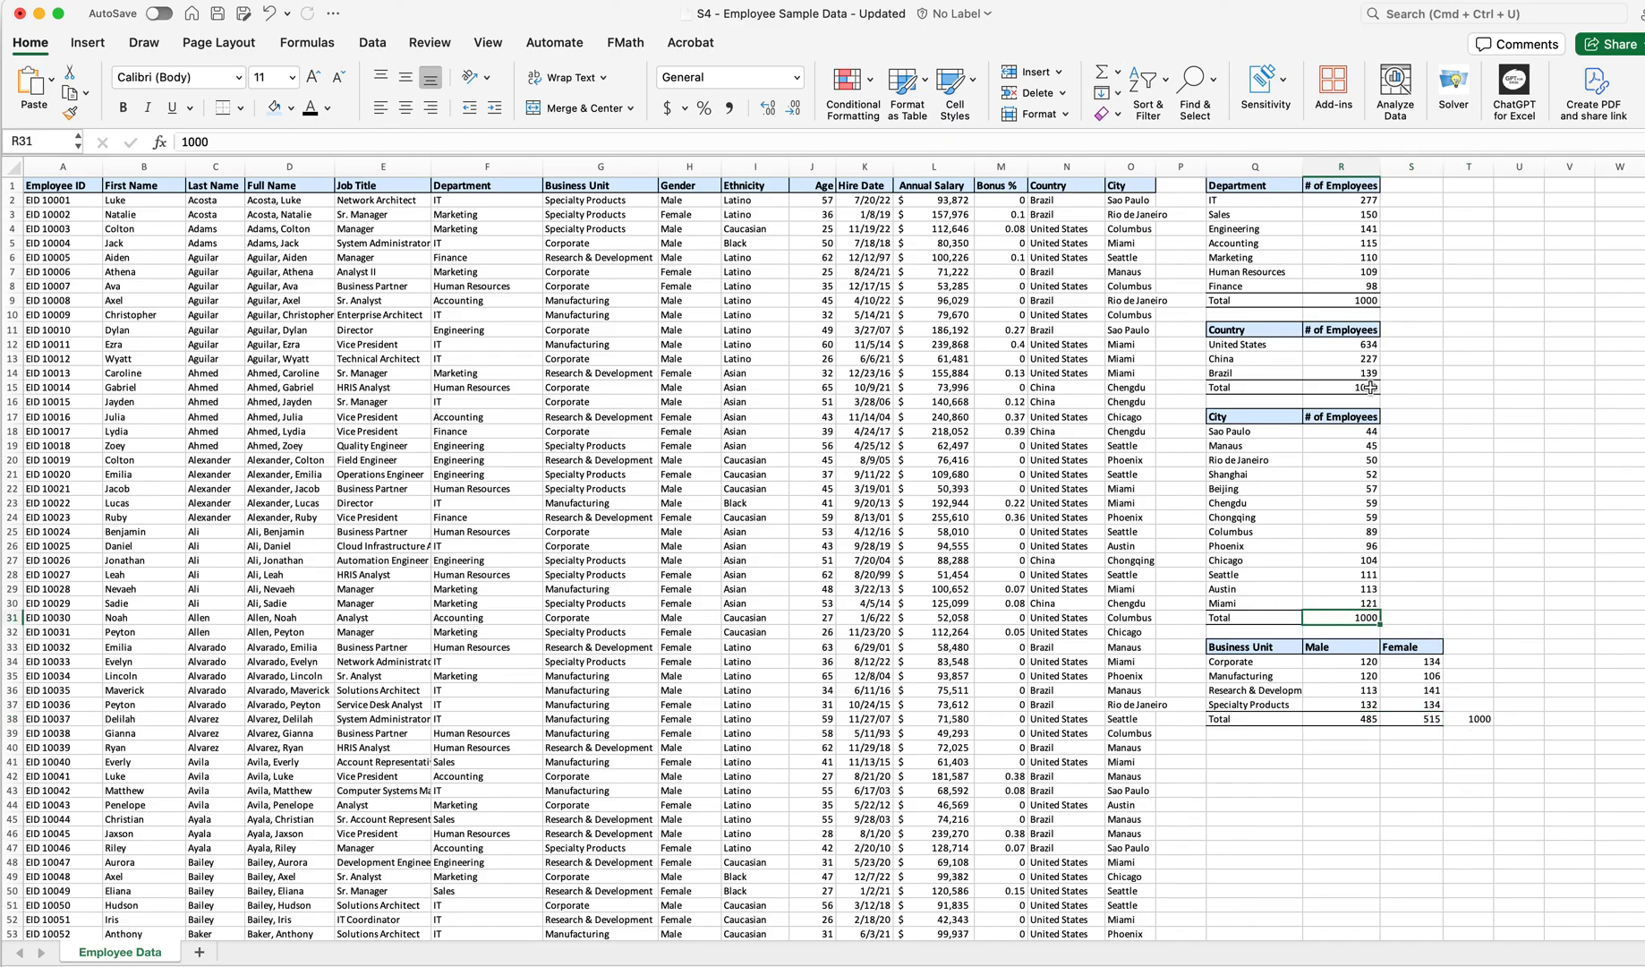
click(1377, 787)
click(1480, 720)
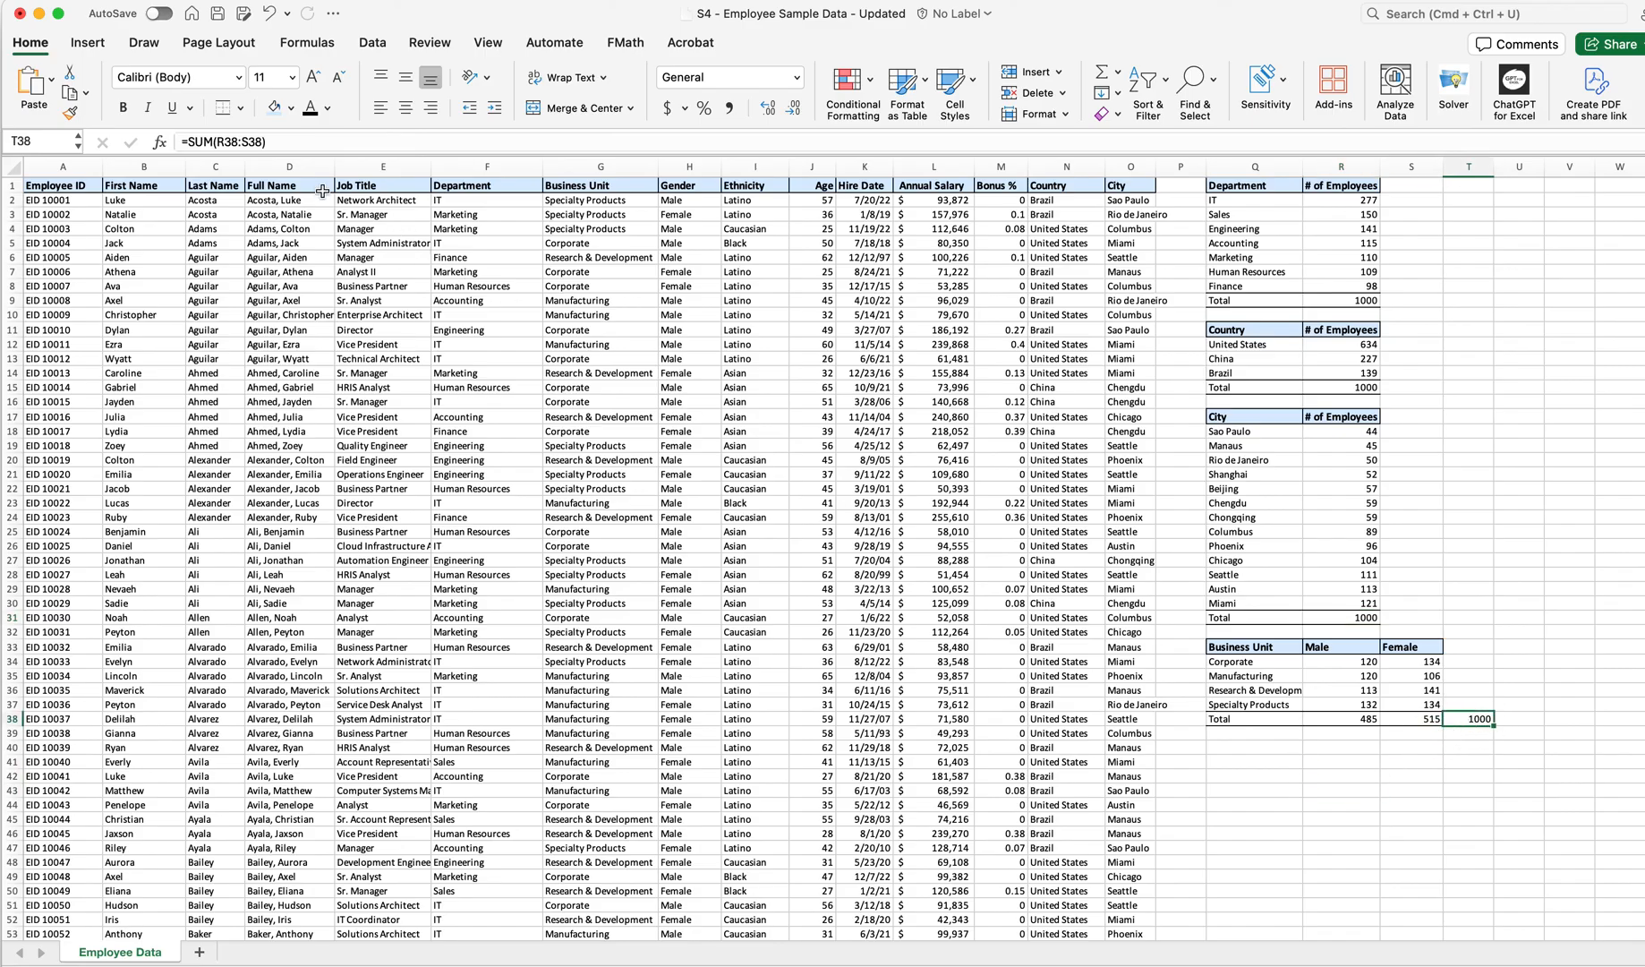
click(1326, 841)
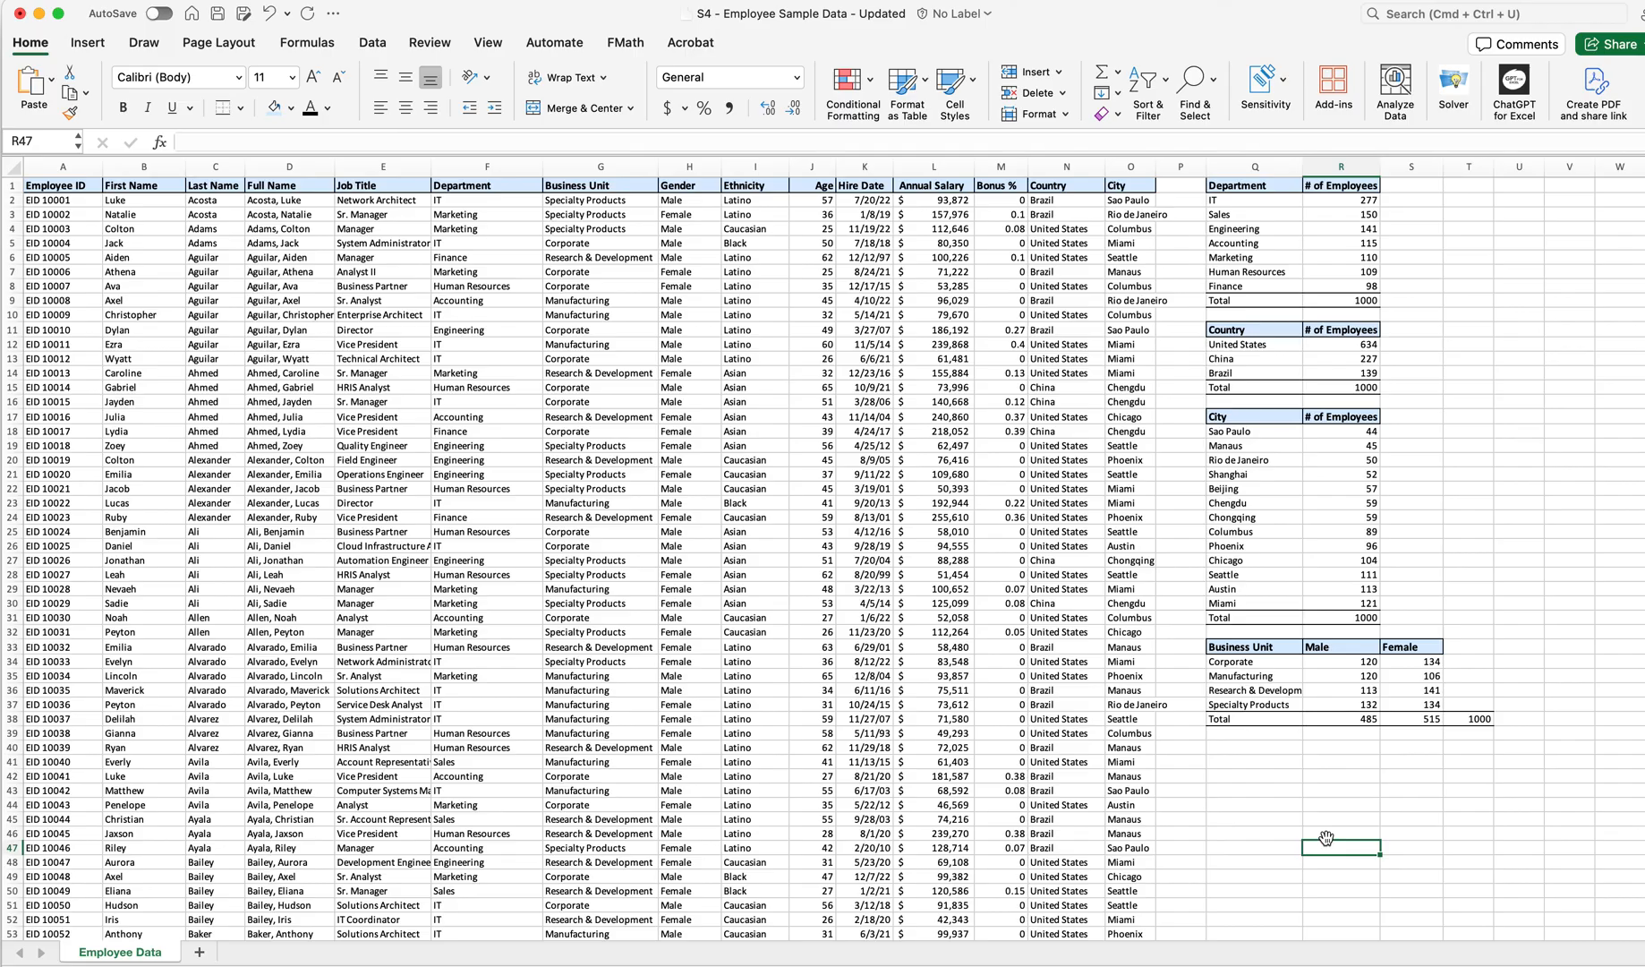